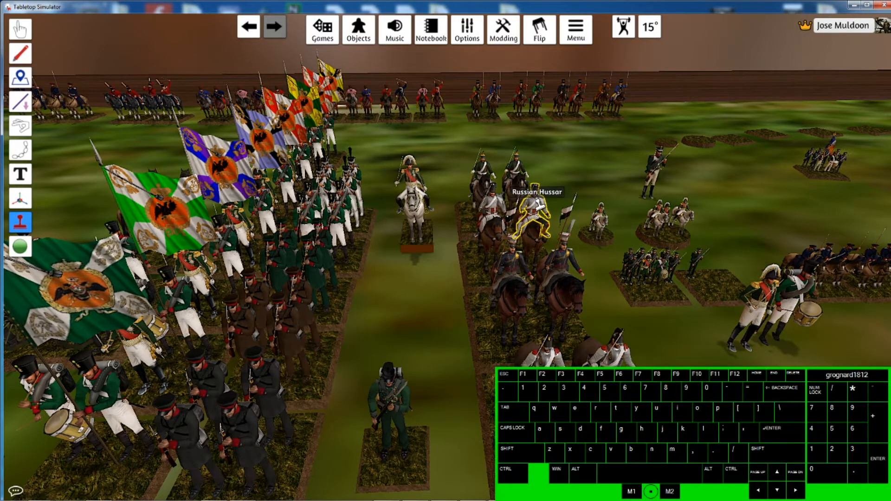
- Open the custom model settings of the Russian Hussar figure
left_click(535, 204)
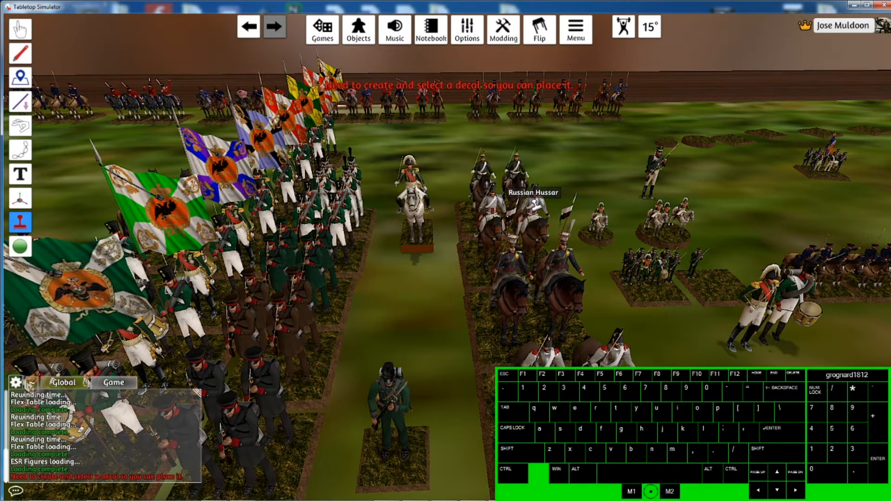
right_click(538, 204)
left_click(571, 210)
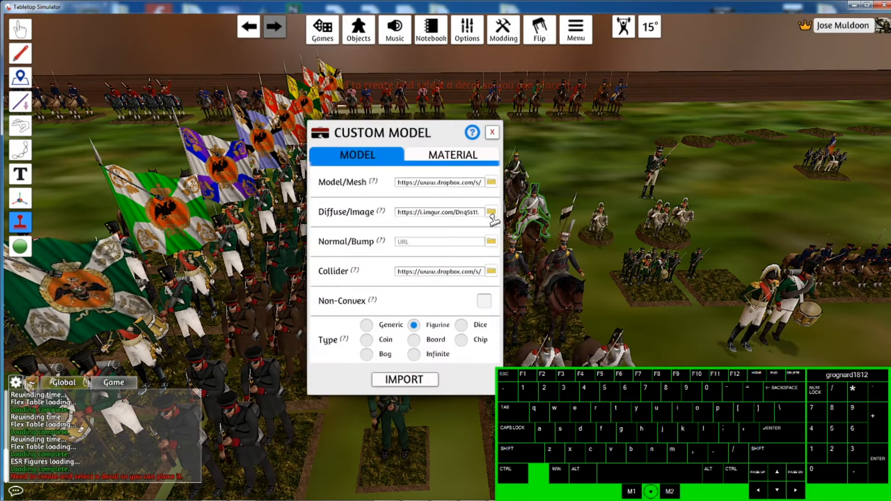
- Scroll through the Model/Mesh URL to read the model's full file name
left_click(448, 183)
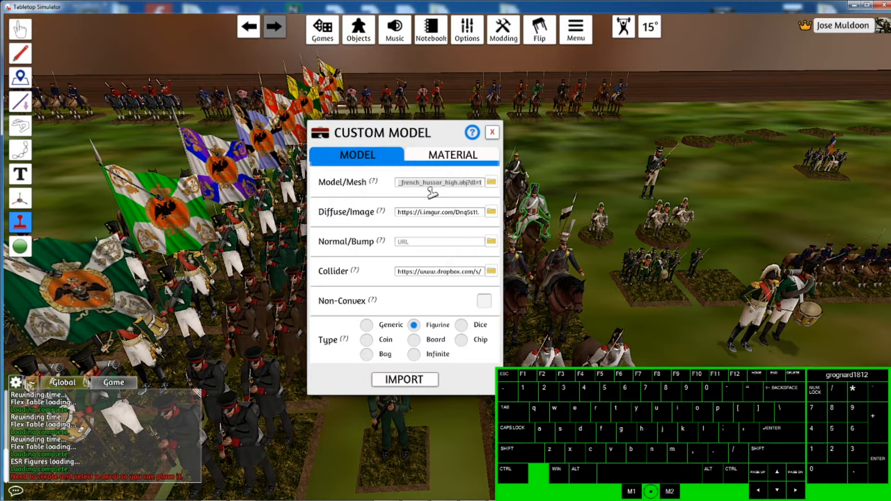
key("Left")
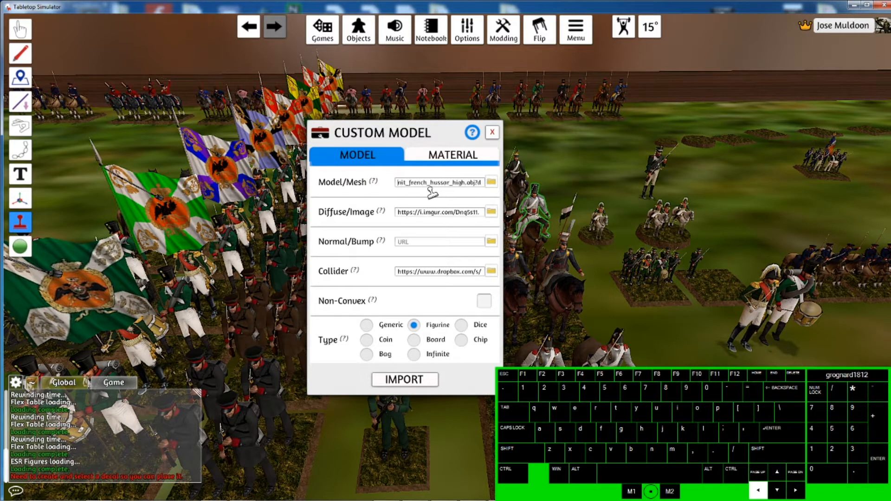
key("Left")
key("Left")
key("Left")
key("Left")
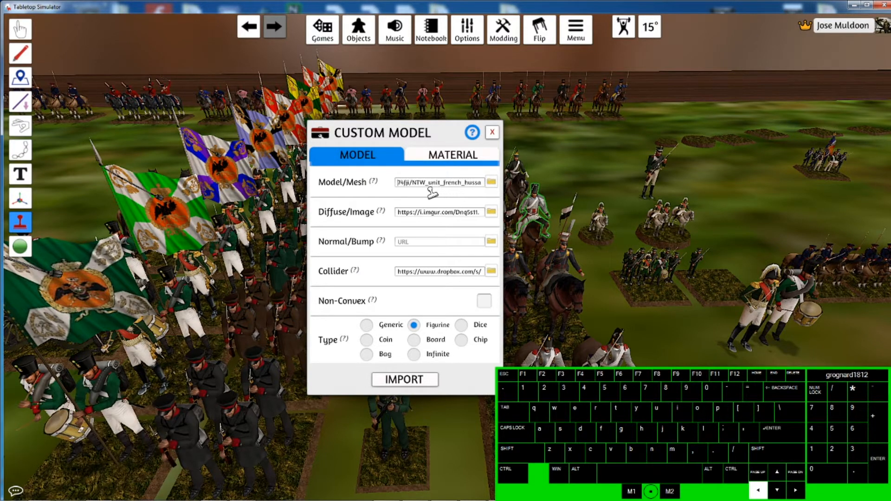
key("Left")
key("Right")
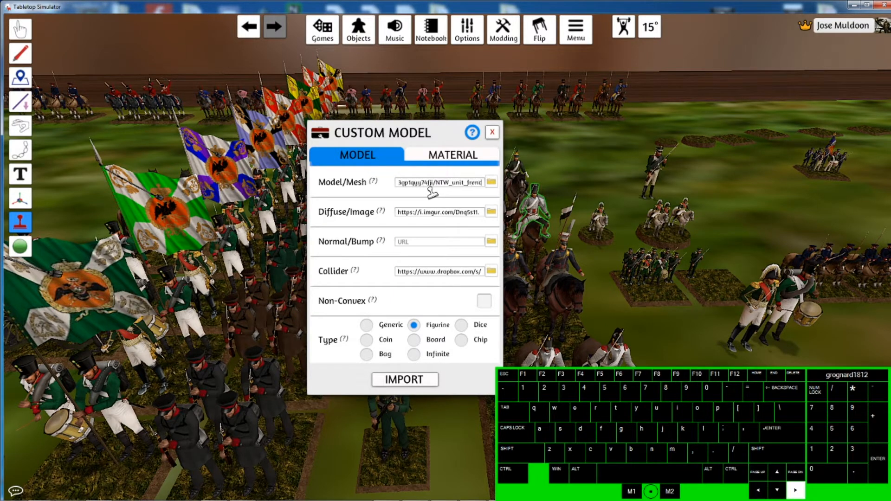
key("Right")
key("Right")
key("Right")
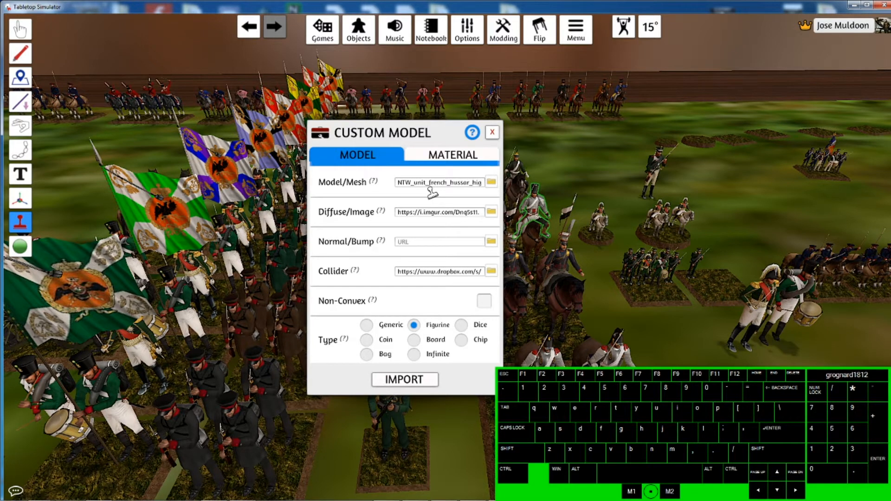
key("Left")
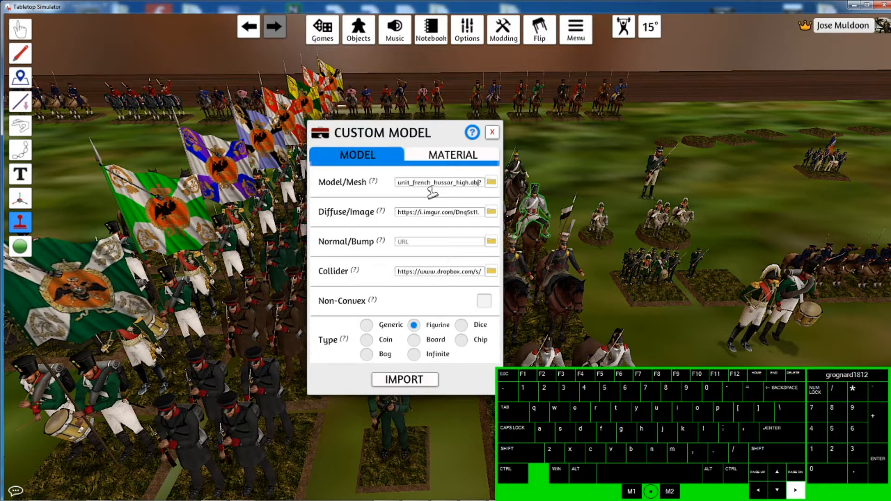
key("shift")
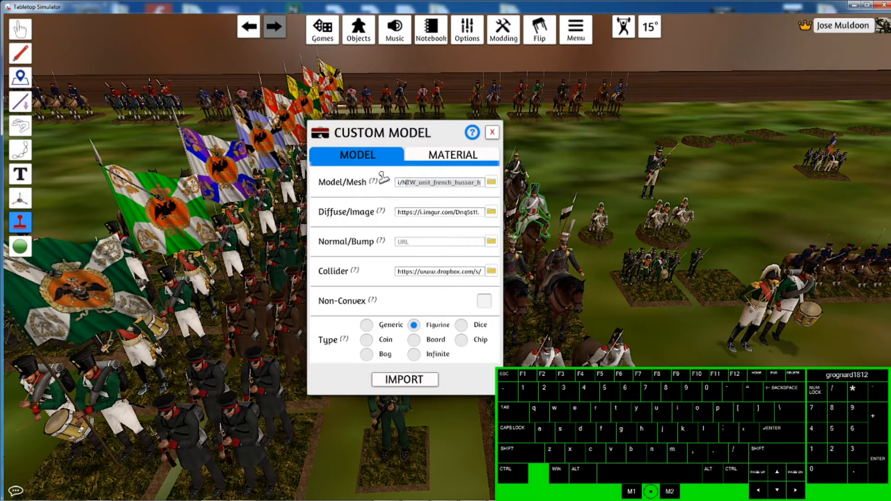
- Switch to the Snipping Tool and snip the Model/Mesh field of the Custom Model dialog
key("alt+Tab")
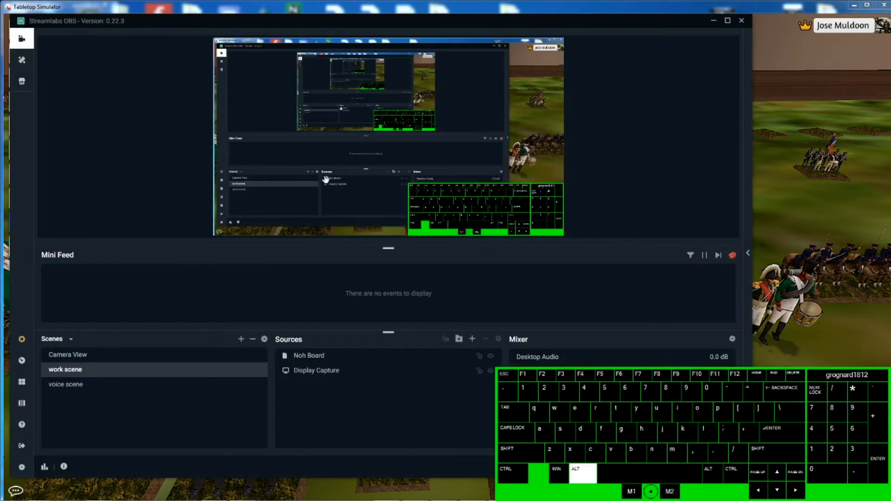
key("alt+Tab")
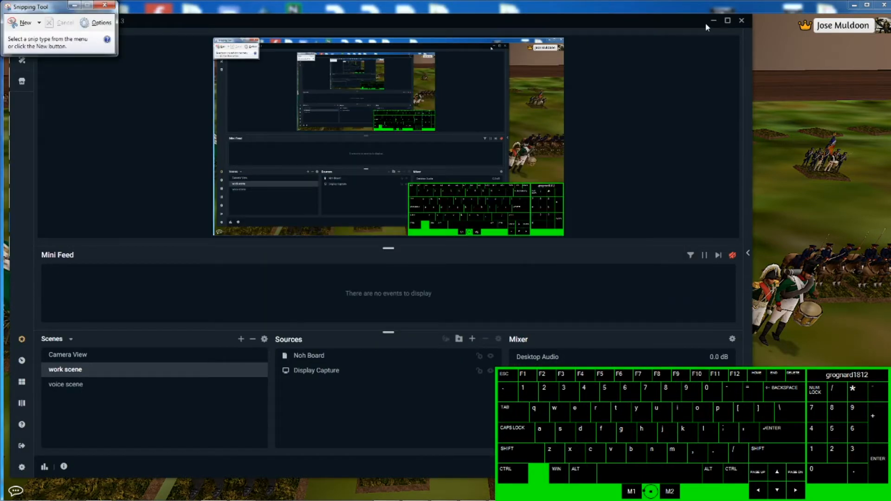
left_click(713, 21)
left_click(24, 23)
left_click_drag(371, 160, 528, 216)
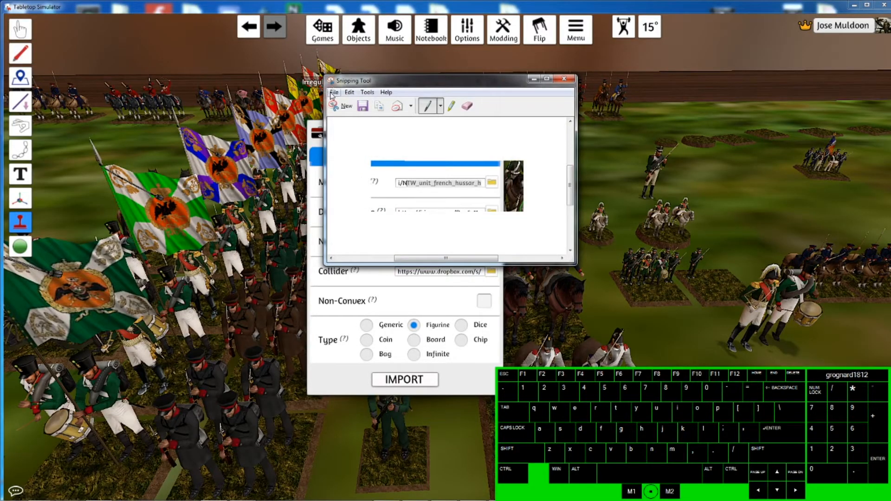
- Save the snip to the Desktop as a JPEG named Note1
left_click(331, 94)
left_click(357, 119)
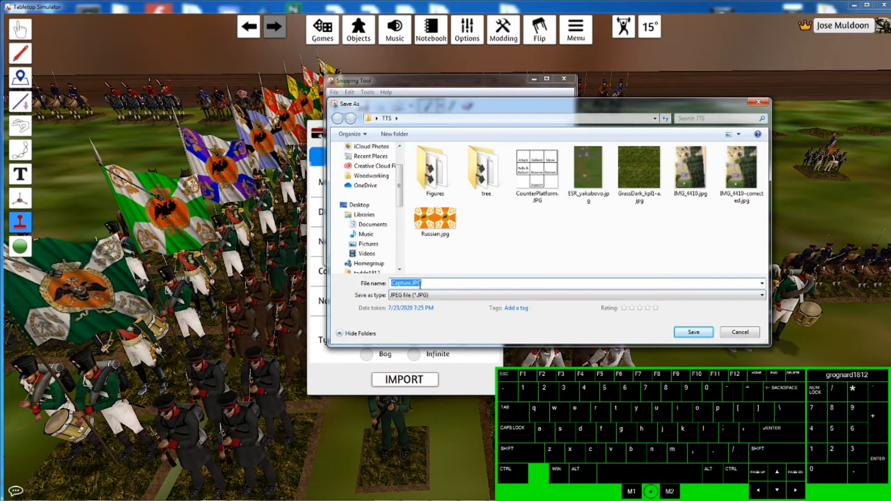
key("shift+Home")
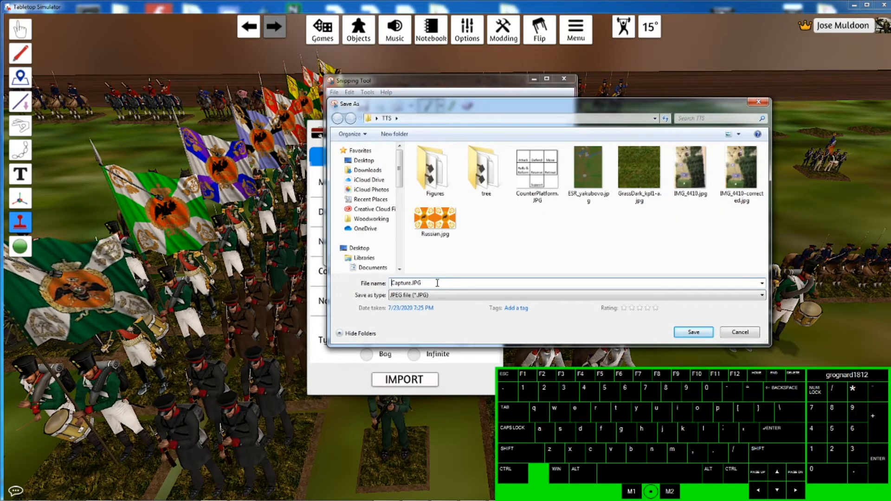
key("shift+End")
type("NOte")
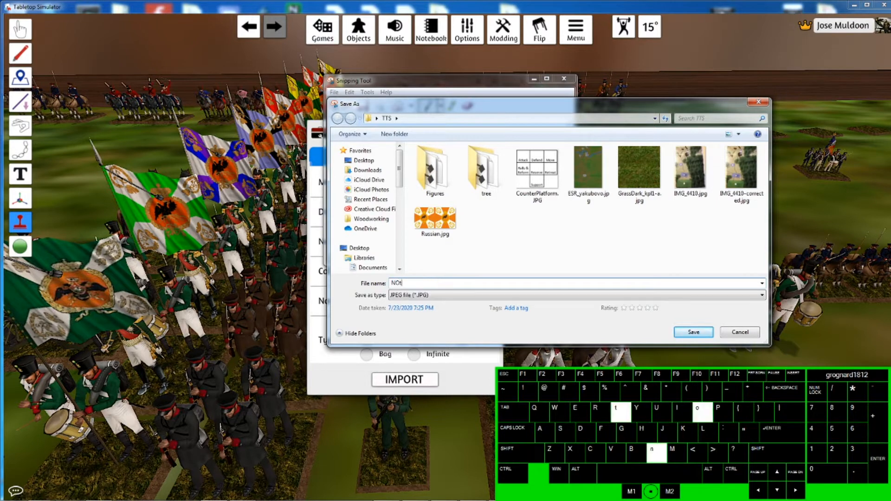
key("BackSpace")
key("BackSpace")
key("BackSpace")
key("BackSpace")
key("BackSpace")
type("Note1")
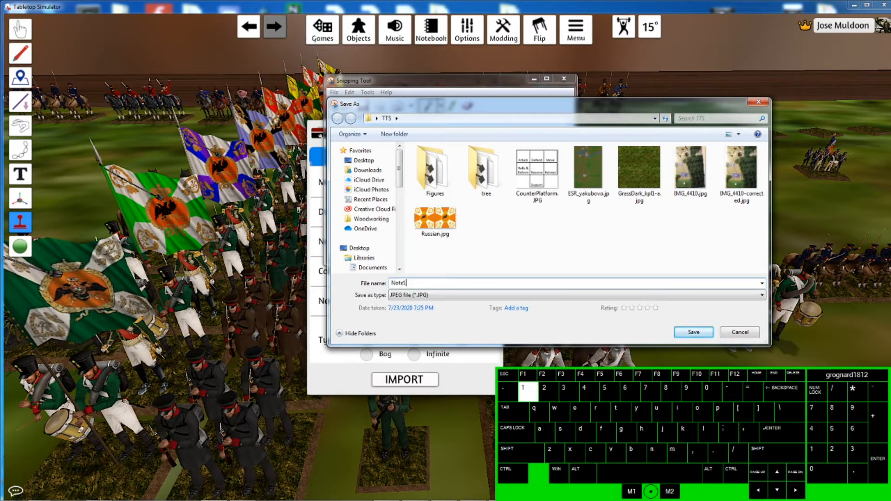
left_click(364, 160)
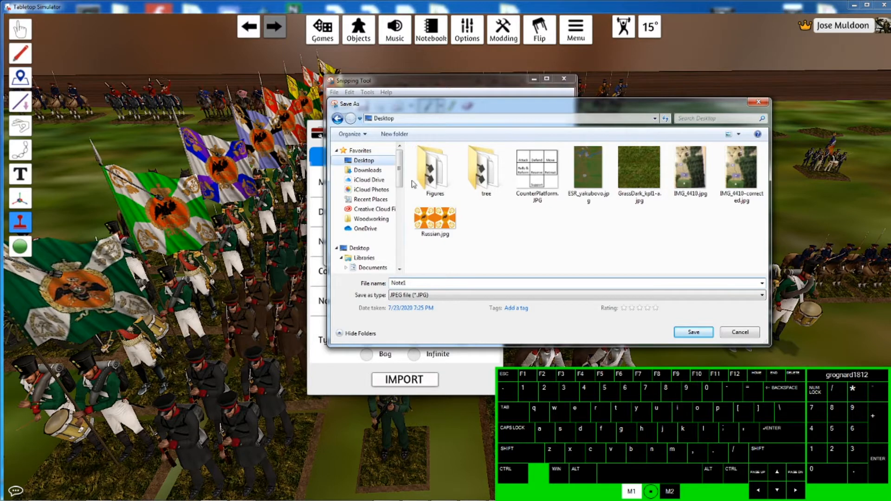
left_click(701, 333)
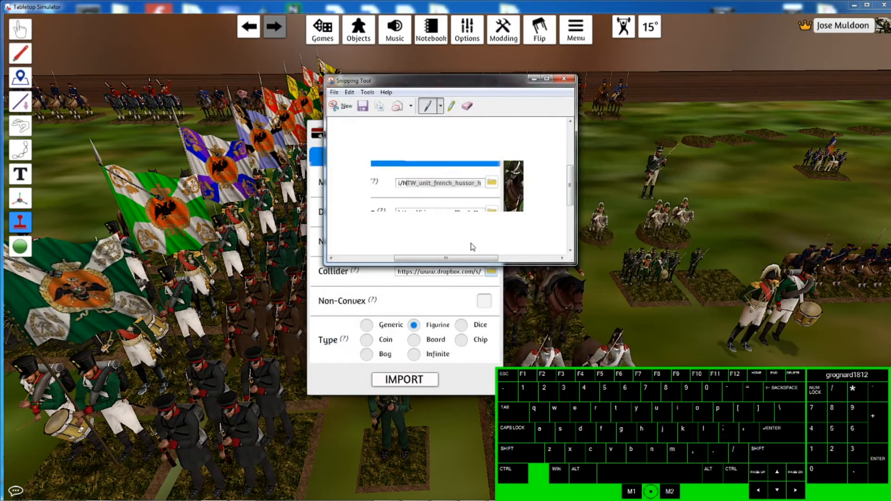
- Bring the Custom Model dialog forward and scroll through the Diffuse/Image URL
left_click(310, 275)
left_click(423, 215)
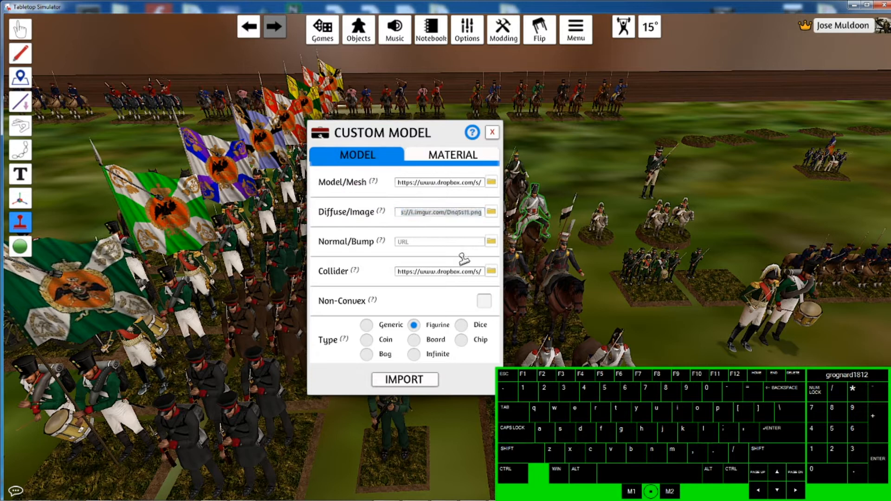
key("Right")
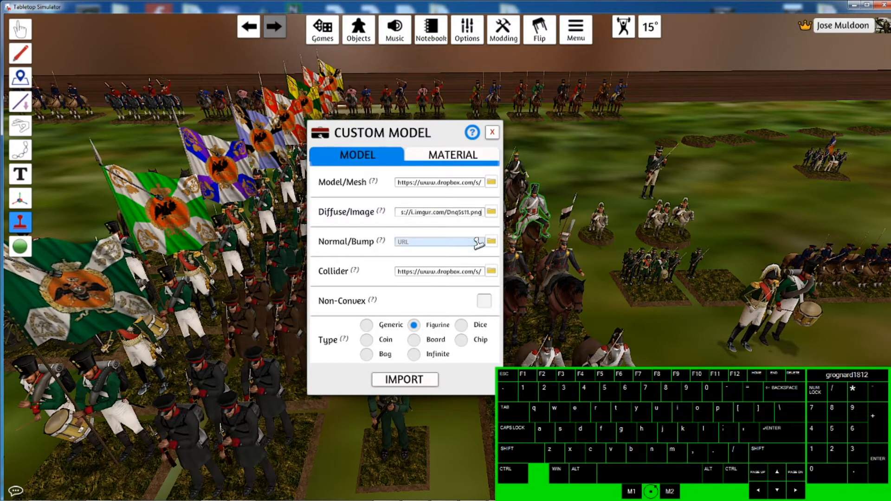
- Switch back to the Snipping Tool and snip the upper part of the Custom Model dialog with its URL fields
key("alt+Tab")
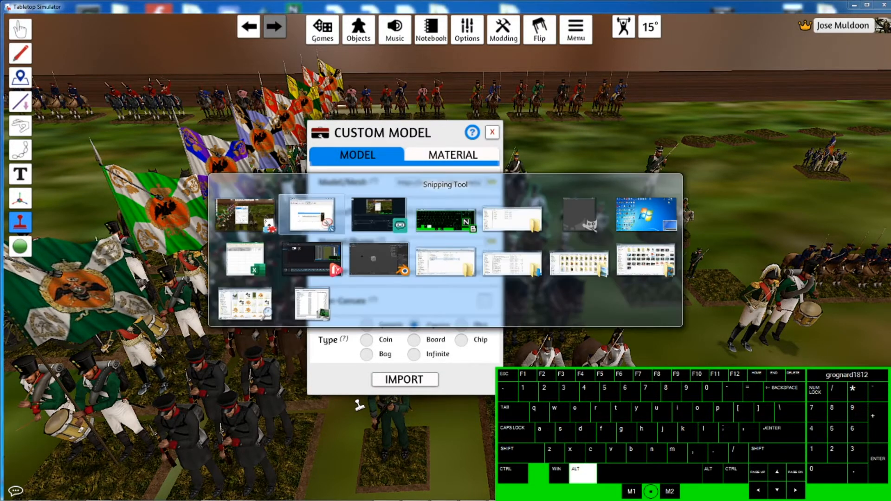
key("alt+Tab")
key("alt+Tab")
key("alt+Tab")
key("alt+Tab")
key("alt+Tab")
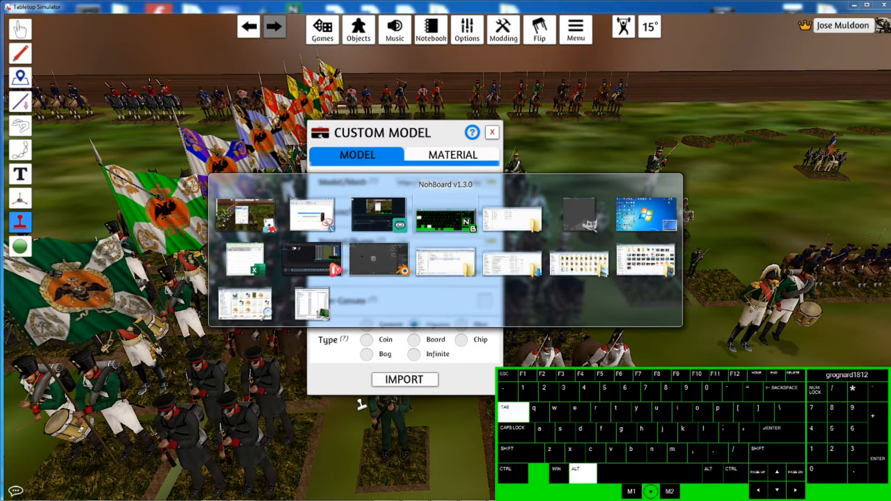
key("alt+Tab")
key("alt+Tab")
key("alt+Tab")
key("alt+Tab")
key("alt+Tab")
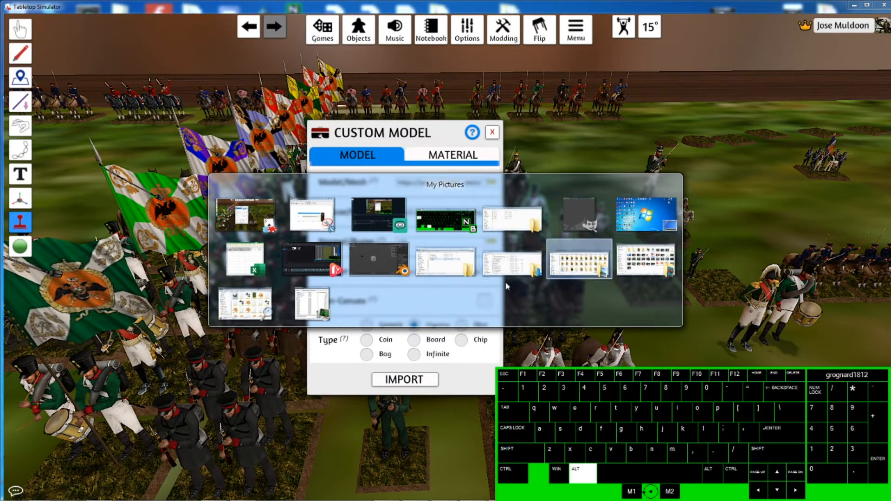
key("alt+Tab")
key("alt+Tab")
key("alt+Tab")
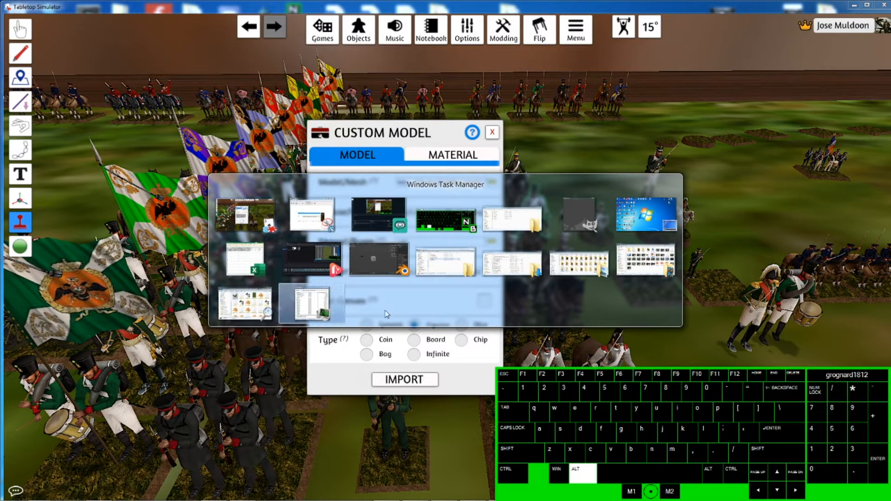
left_click(214, 491, "alt")
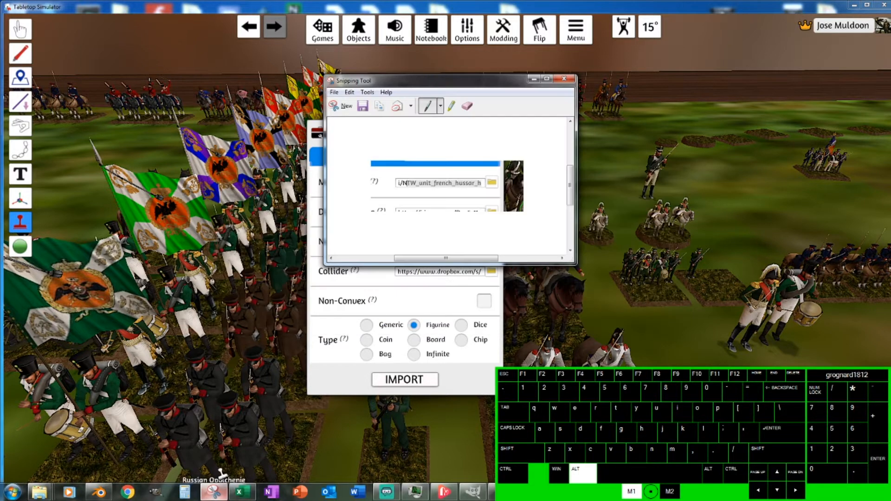
left_click(342, 106)
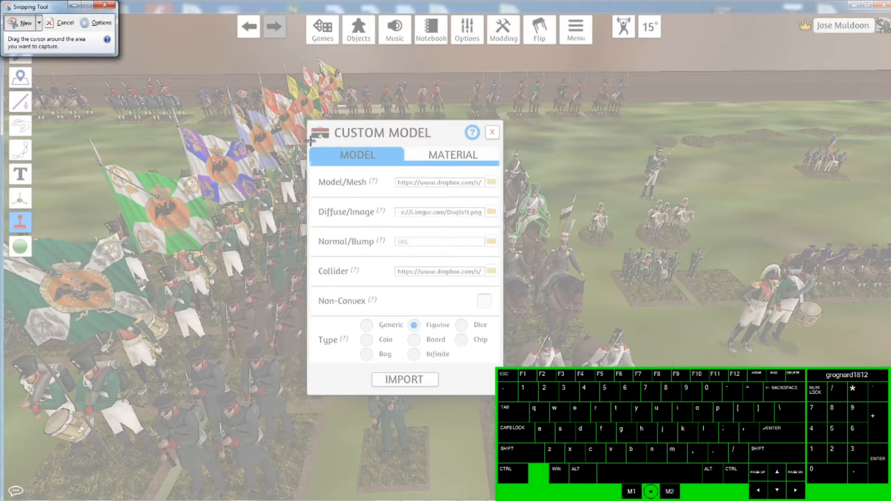
left_click_drag(313, 129, 510, 250)
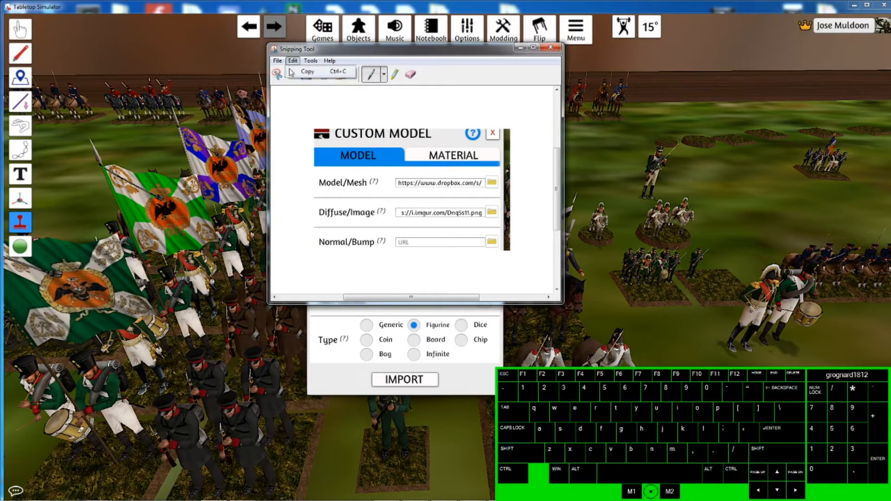
- Save the new snip to the Desktop as note2
left_click(278, 61)
left_click(297, 85)
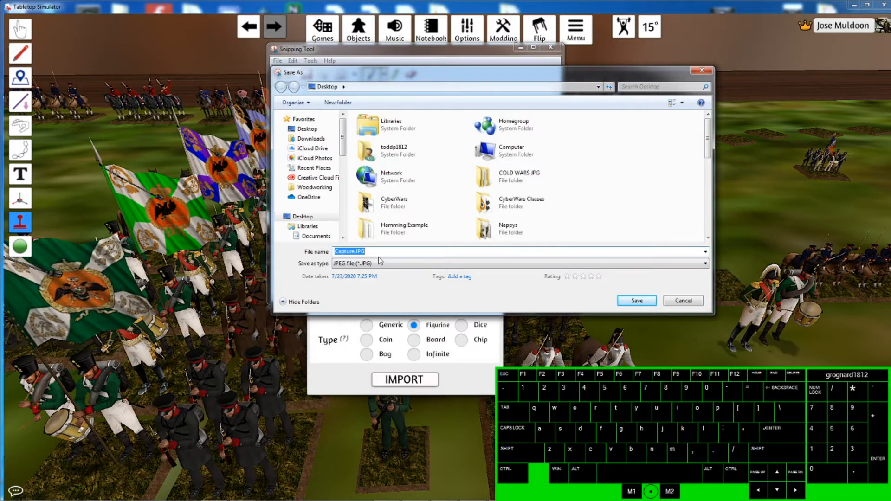
type("note2")
left_click(636, 301)
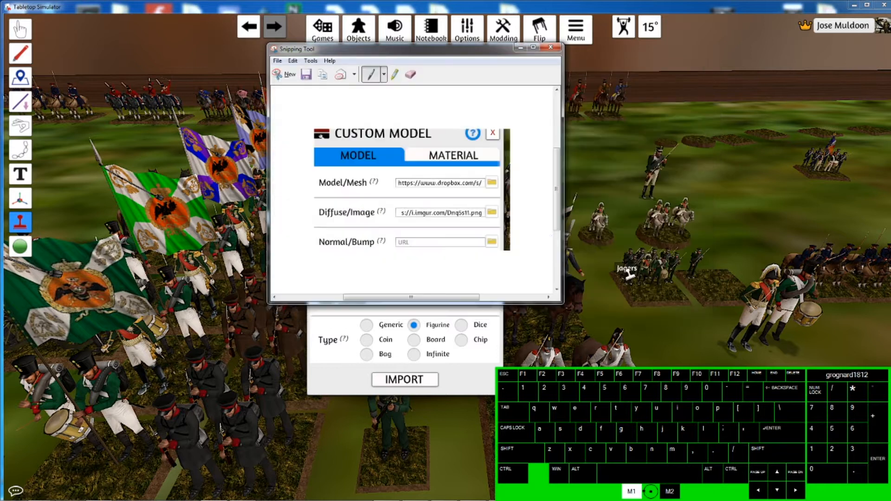
- Minimize the Snipping Tool, close the Custom Model dialog and minimize the game window
left_click(520, 48)
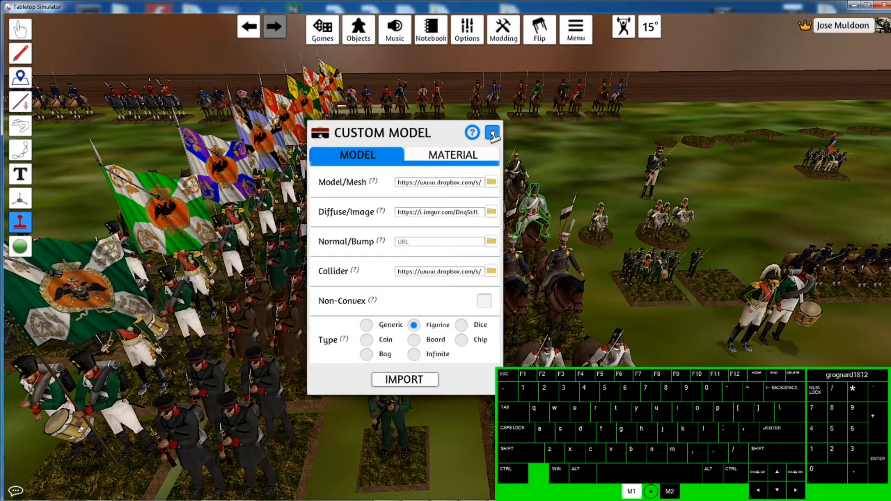
left_click(491, 132)
left_click(853, 5)
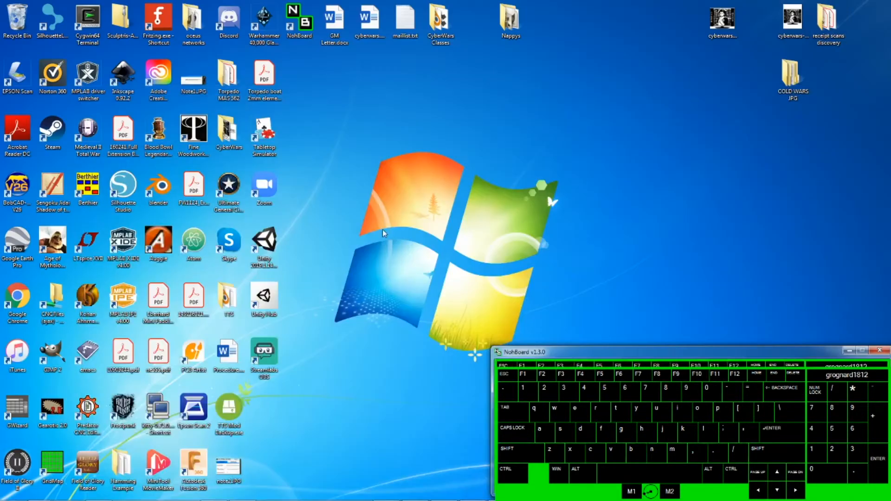
- Bring up the Explorer window showing the Tabletop Simulator Mods folder and select the Models folder
mouse_move(243, 497)
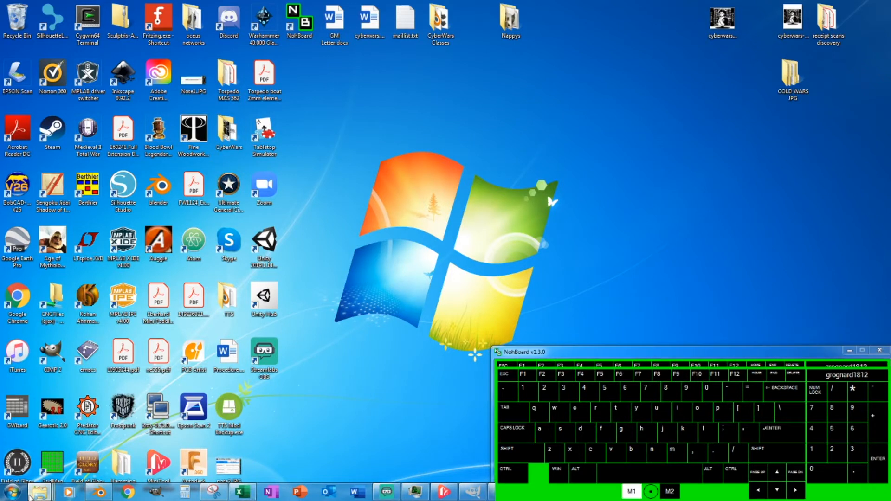
mouse_move(39, 493)
left_click(348, 452)
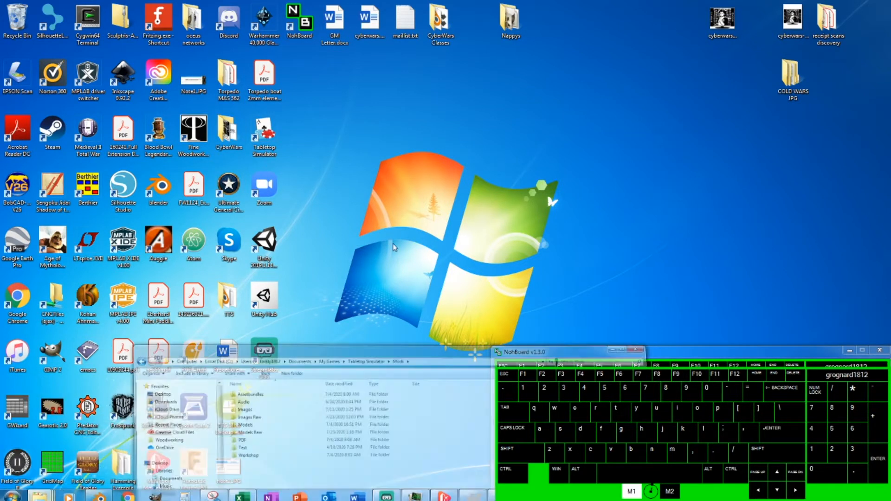
left_click_drag(428, 305, 476, 34)
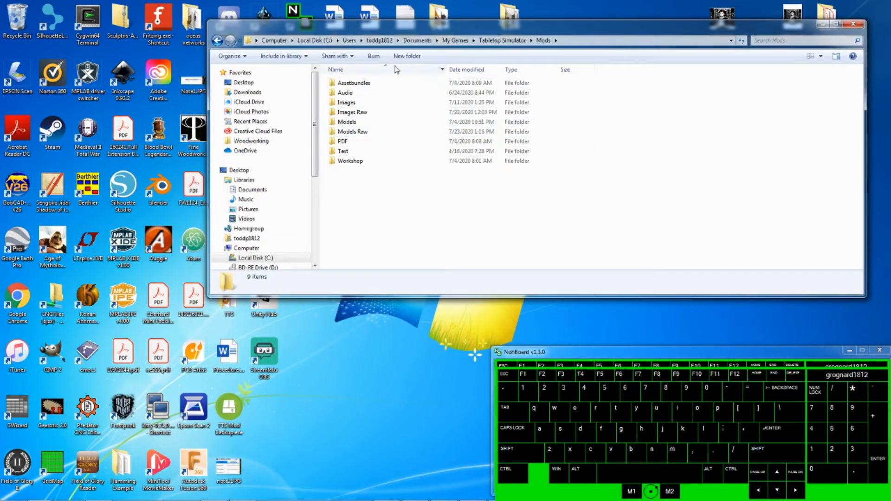
left_click(354, 124)
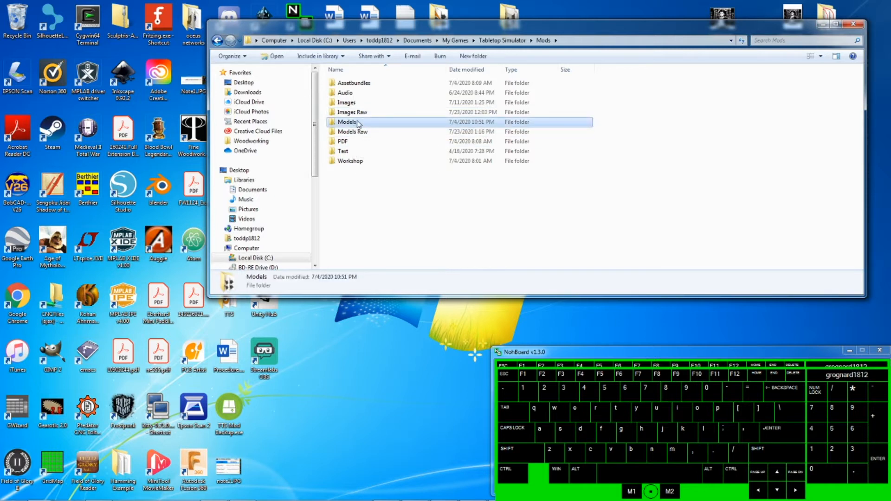
- Open the Models folder, search it for *french* model files, and select the French hussar OBJ file
double_click(357, 123)
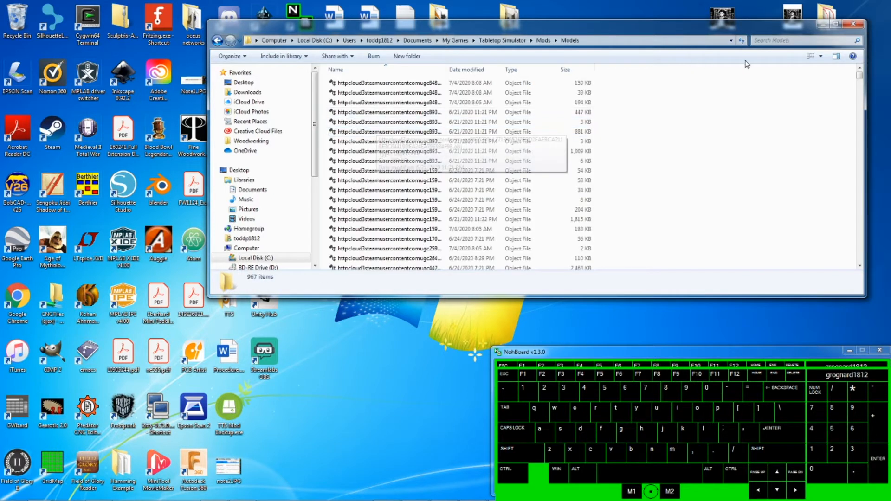
left_click(769, 41)
type("french")
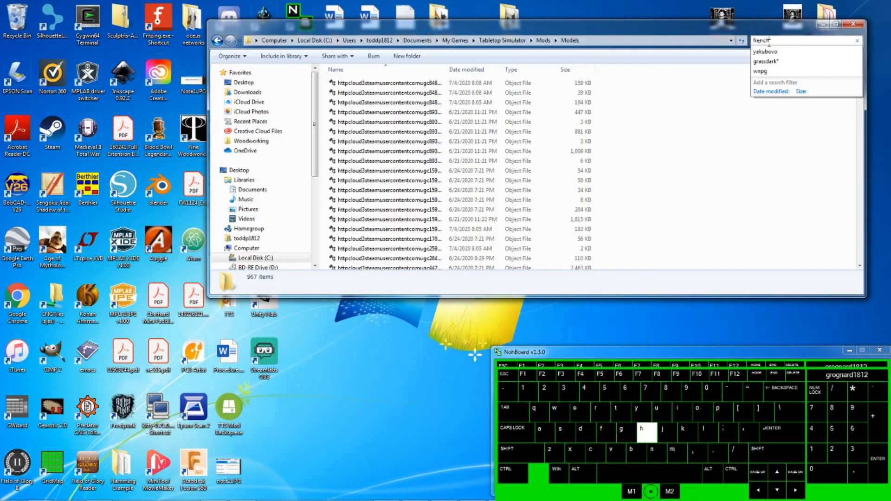
key("Return")
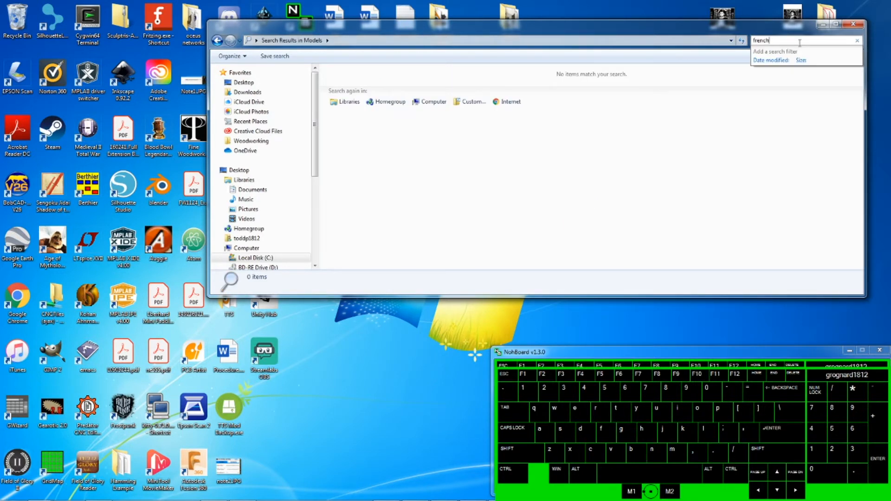
left_click(755, 41)
left_click(754, 41)
left_click(755, 40)
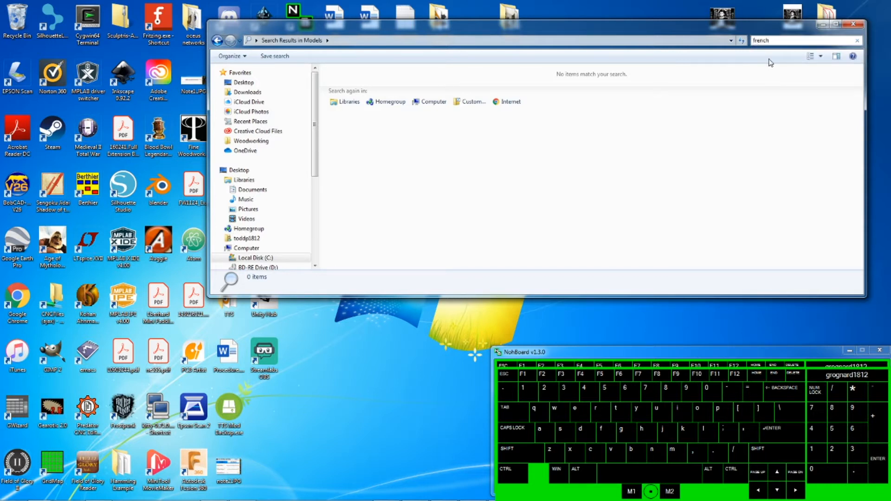
key("Home")
type("*")
key("End")
type("*")
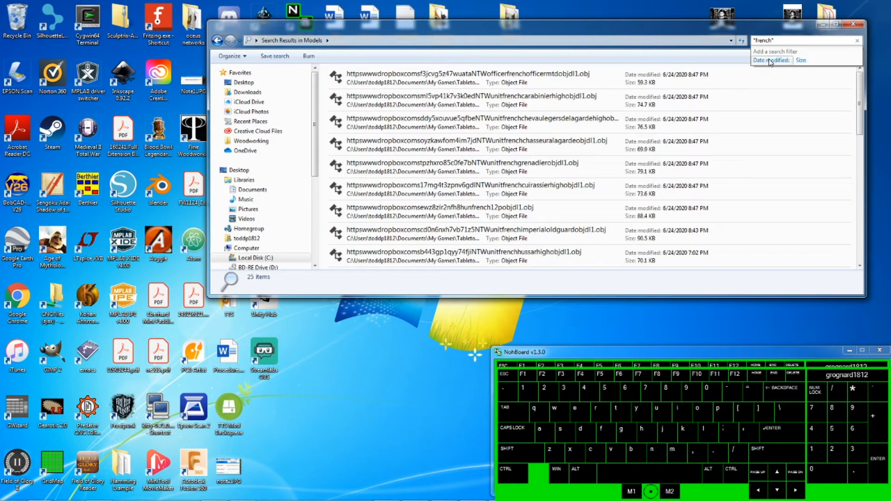
key("Return")
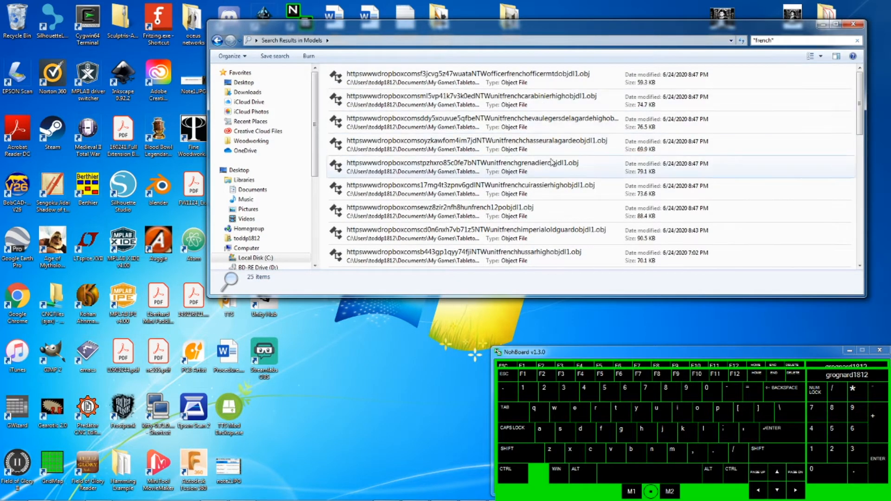
left_click(549, 259)
scroll(505, 265, "down", 1)
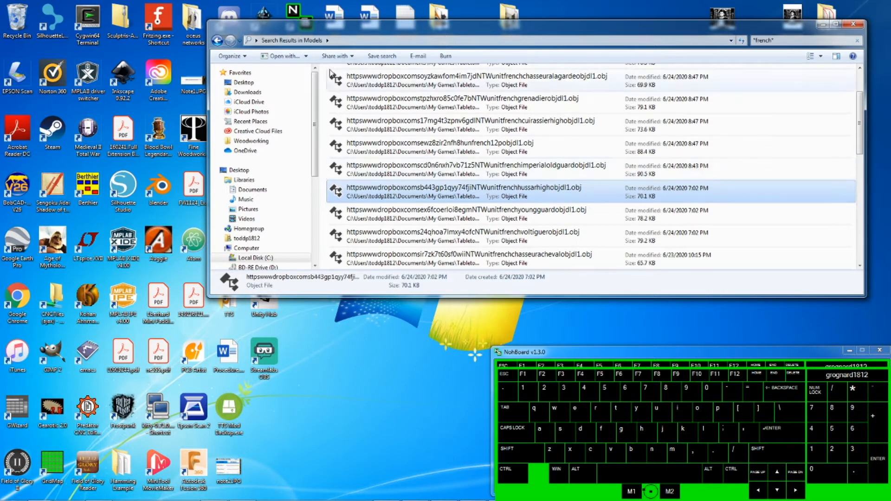
- Open a second Explorer window and navigate to Documents > My Games > Tabletop Simulator > Mods > Images
right_click(39, 495)
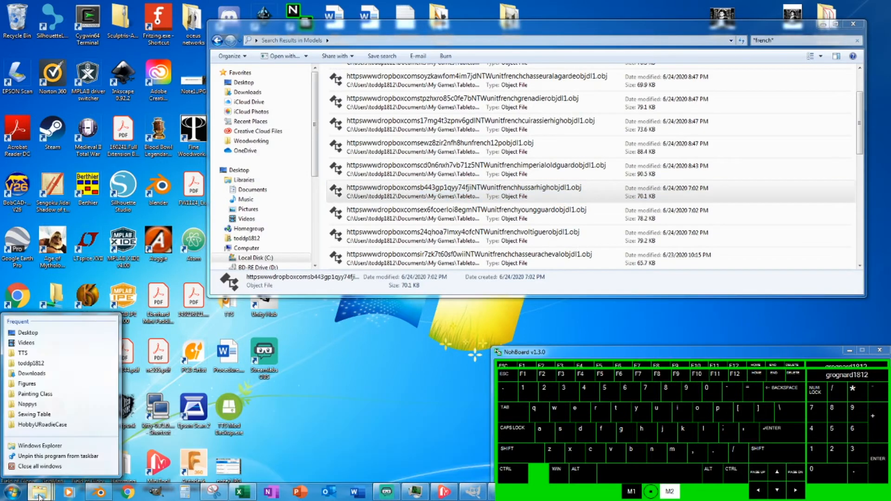
left_click(50, 446)
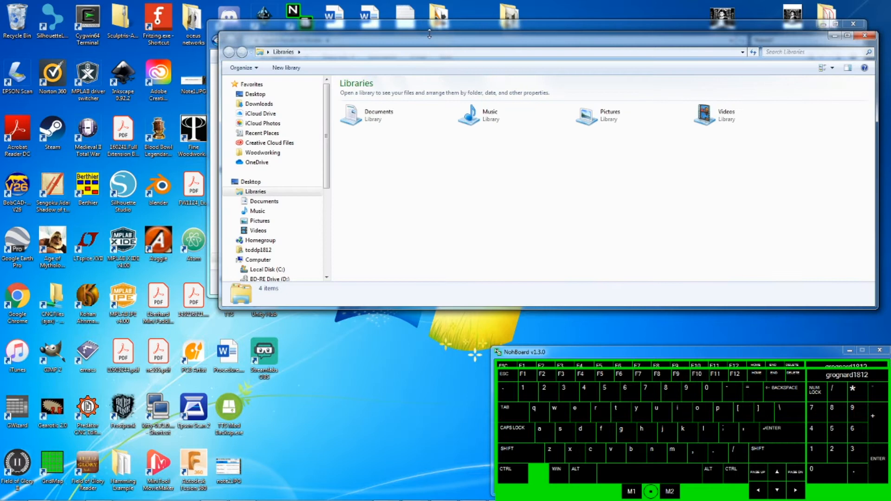
double_click(370, 118)
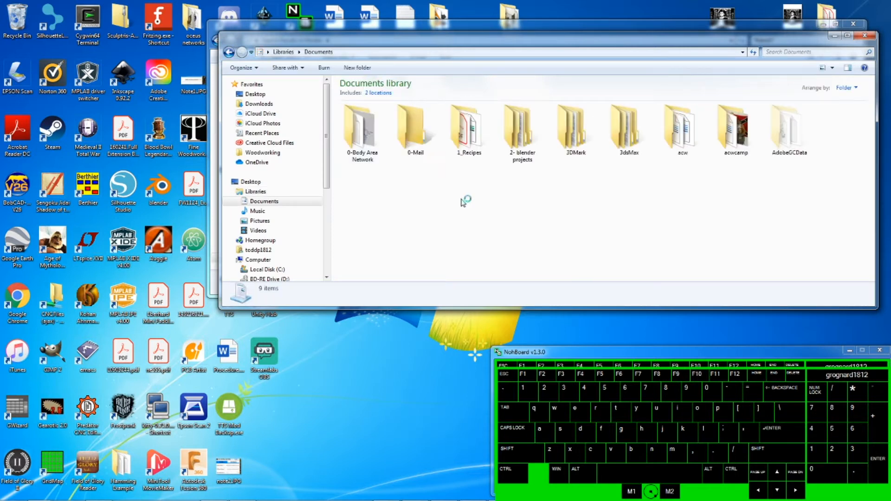
scroll(584, 178, "down", 5)
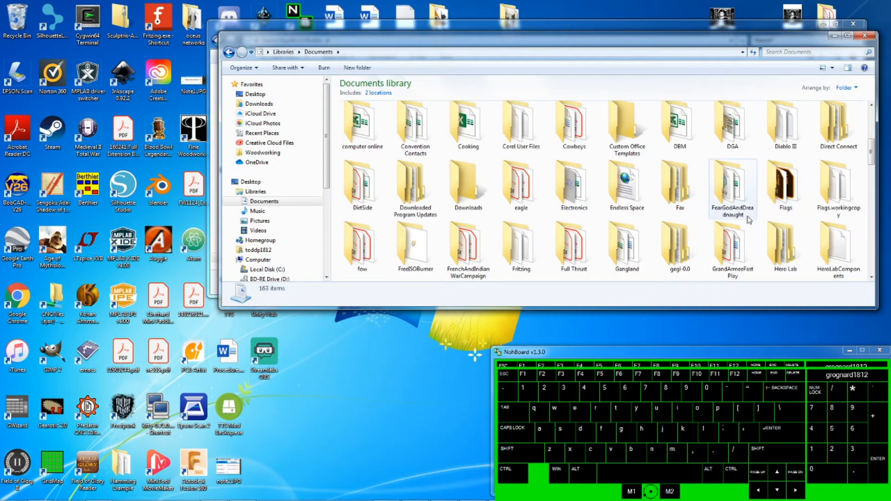
scroll(717, 233, "down", 3)
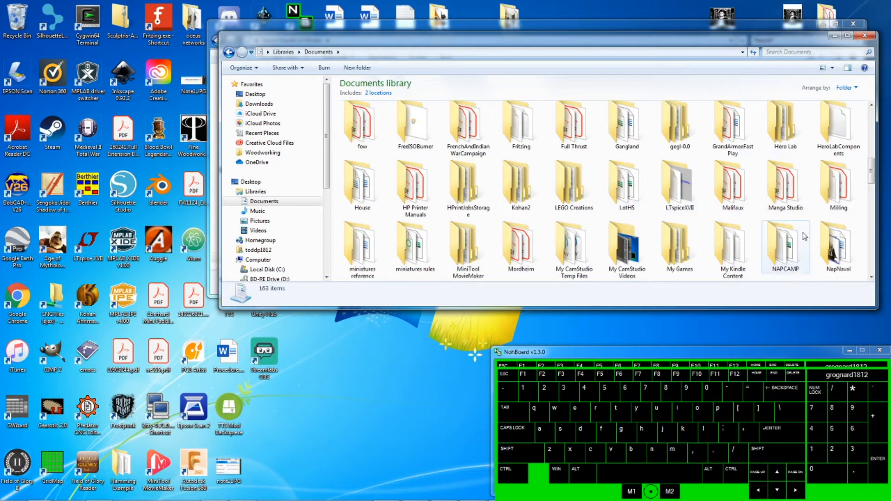
double_click(678, 263)
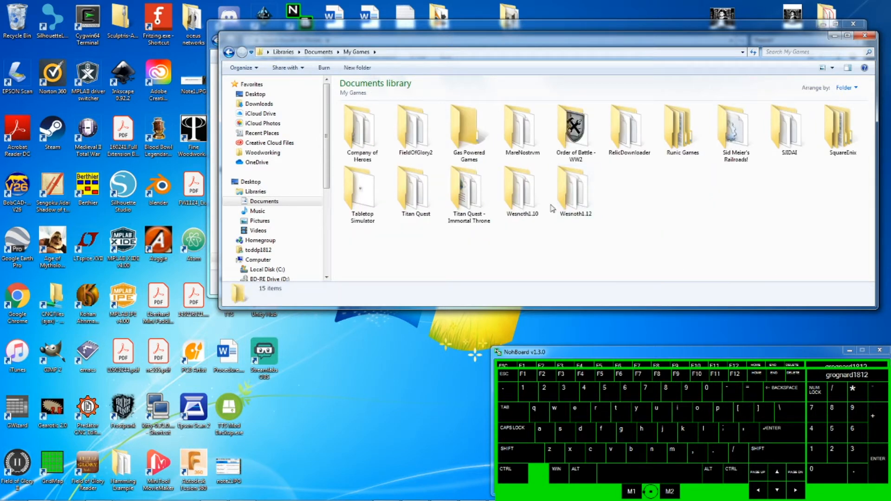
double_click(374, 202)
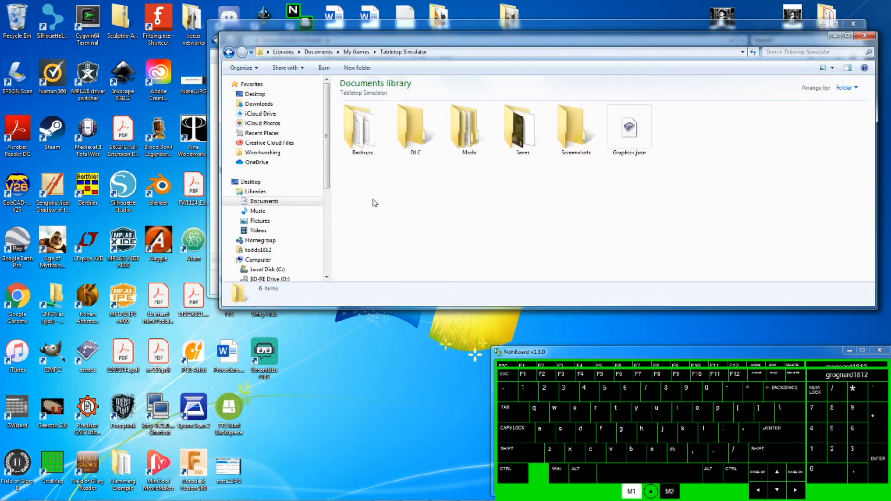
double_click(466, 130)
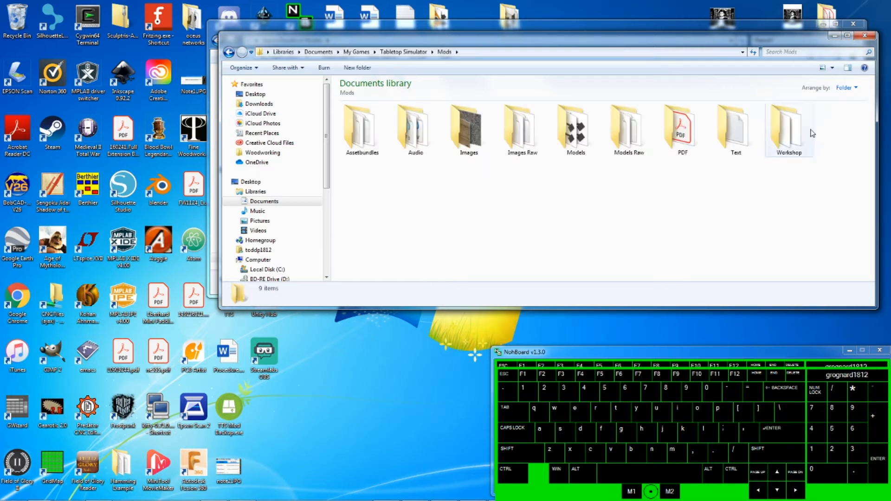
double_click(466, 137)
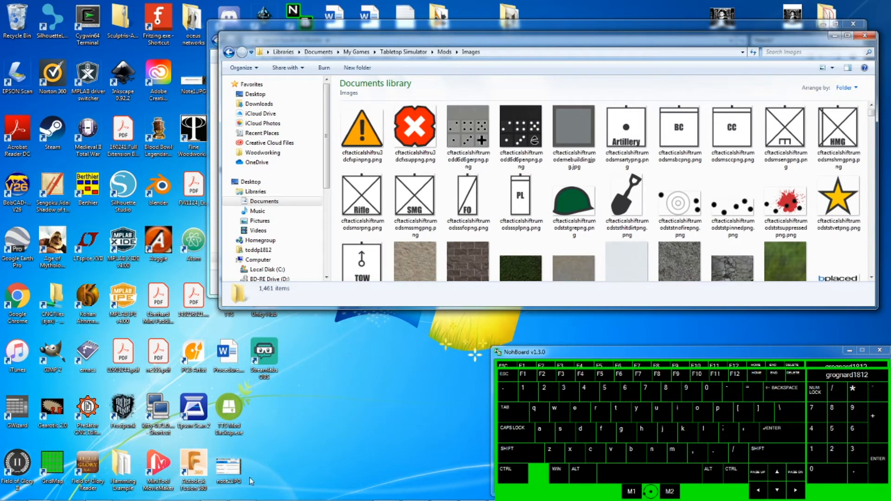
- Open the note2 snip from the Desktop, then search the Images folder for *Dnq5* and select the matching PNG texture
left_click(227, 471)
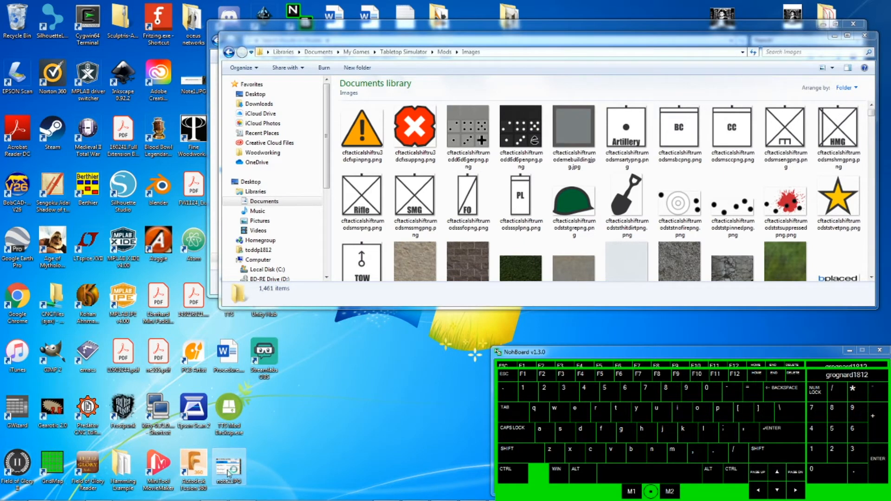
double_click(227, 472)
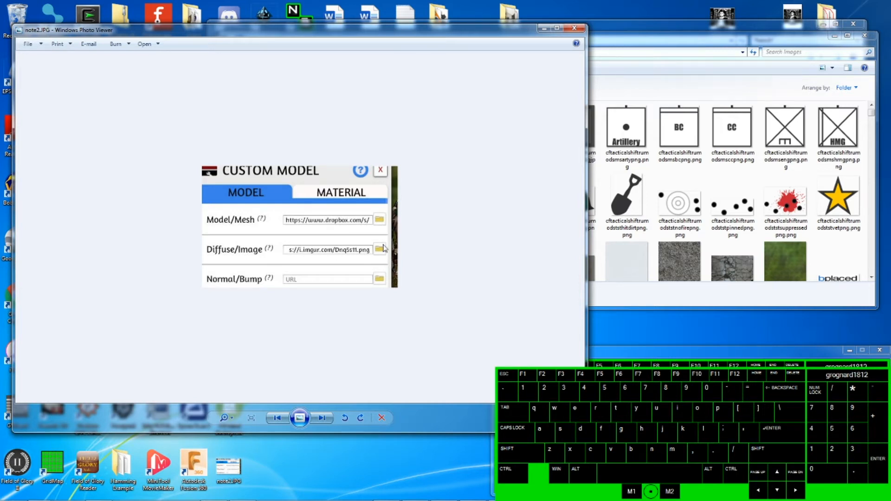
left_click(805, 53)
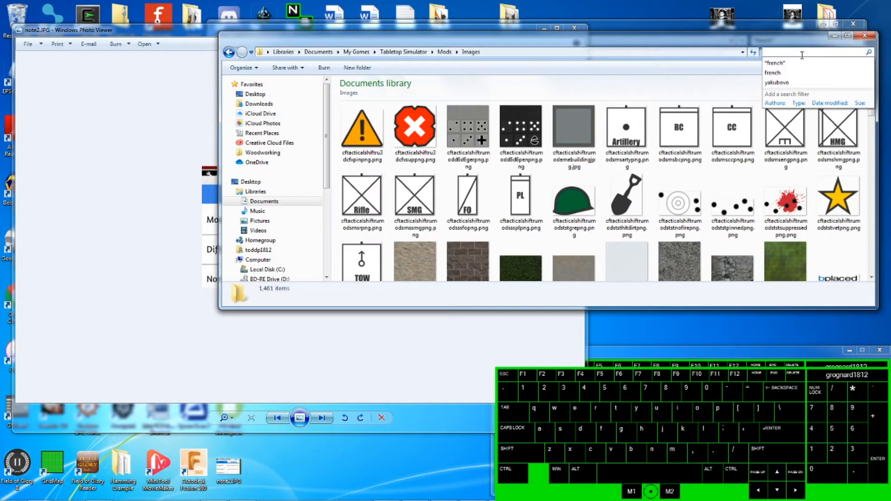
type("*")
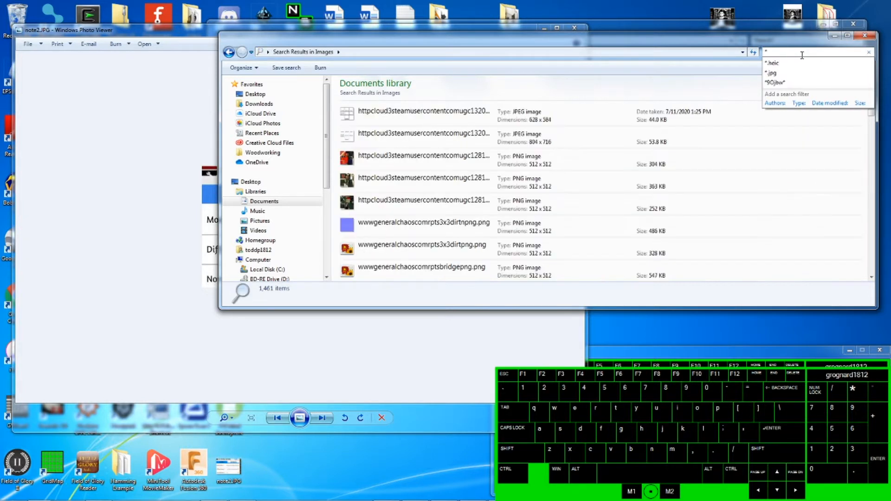
type("Dnq")
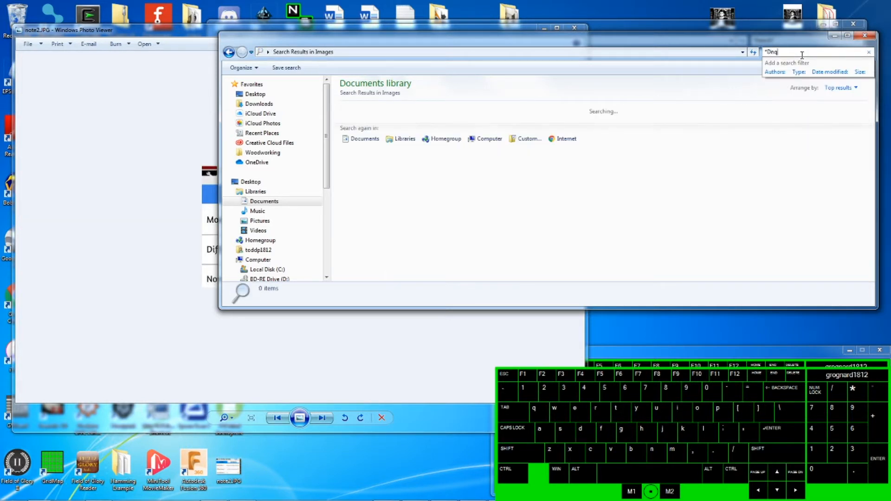
type("5*")
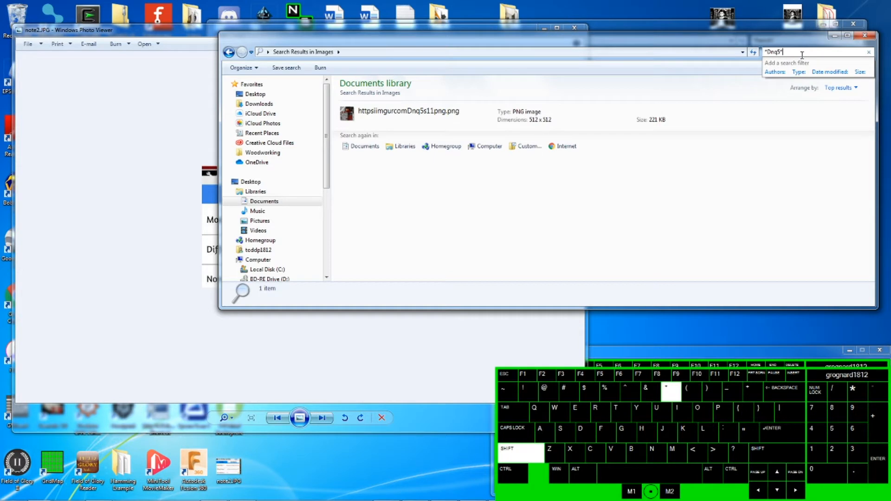
left_click(436, 119)
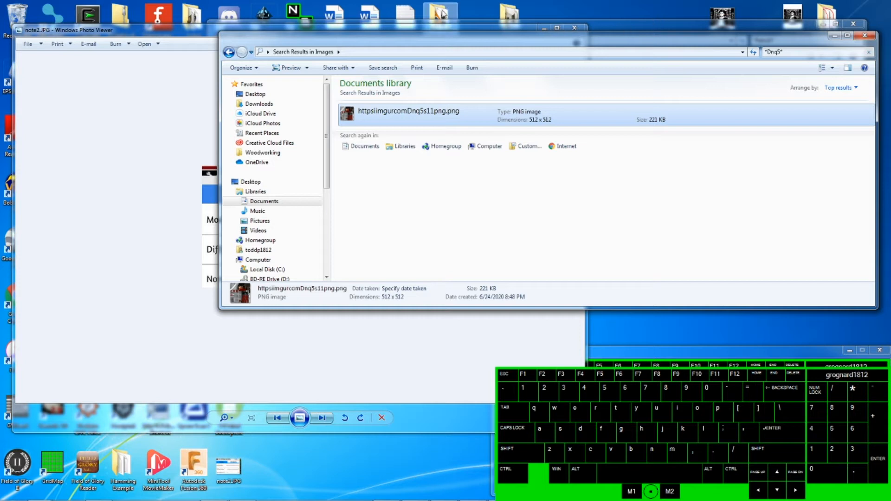
- Open the TTS Modifying Objects folder under CyberWars Classes and copy the Dnq5 texture PNG into it
mouse_move(184, 485)
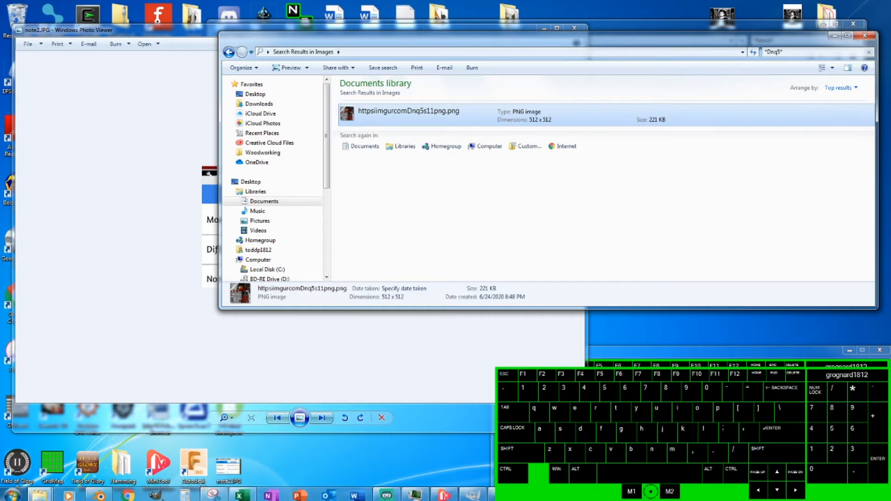
left_click(48, 493)
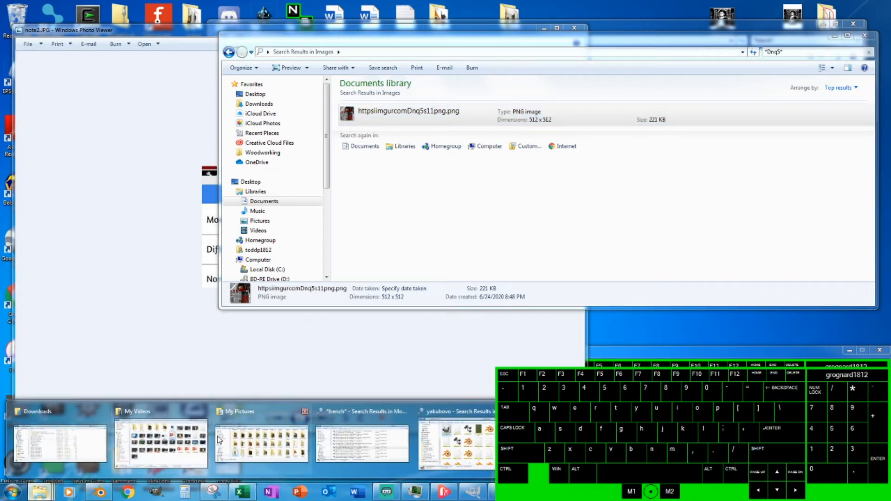
left_click(538, 439)
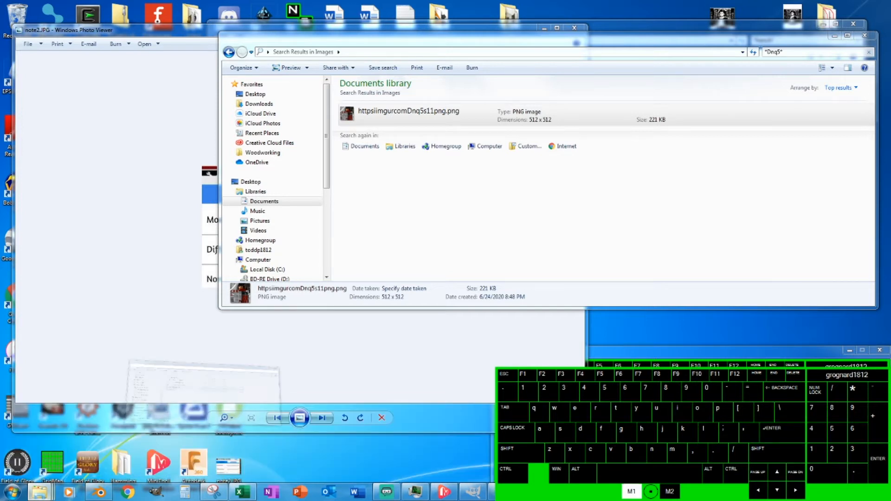
left_click_drag(538, 27, 376, 238)
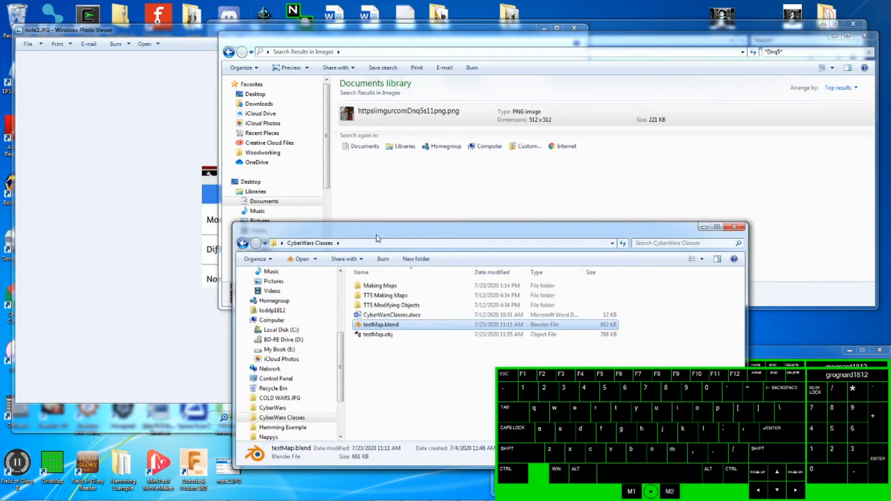
double_click(389, 306)
left_click_drag(499, 234, 418, 252)
left_click_drag(416, 112, 390, 115)
right_click_drag(390, 115, 336, 427)
left_click(376, 434)
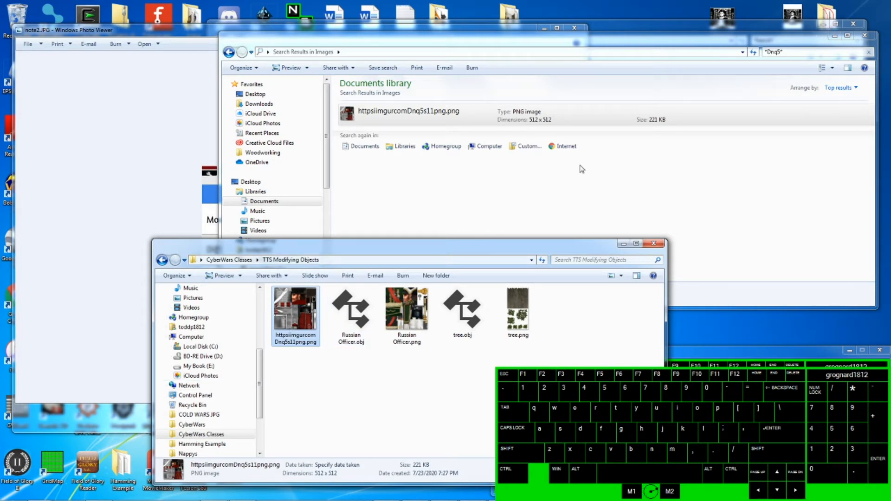
- Copy the French hussar OBJ file from the Models search results into the TTS Modifying Objects folder
left_click(834, 36)
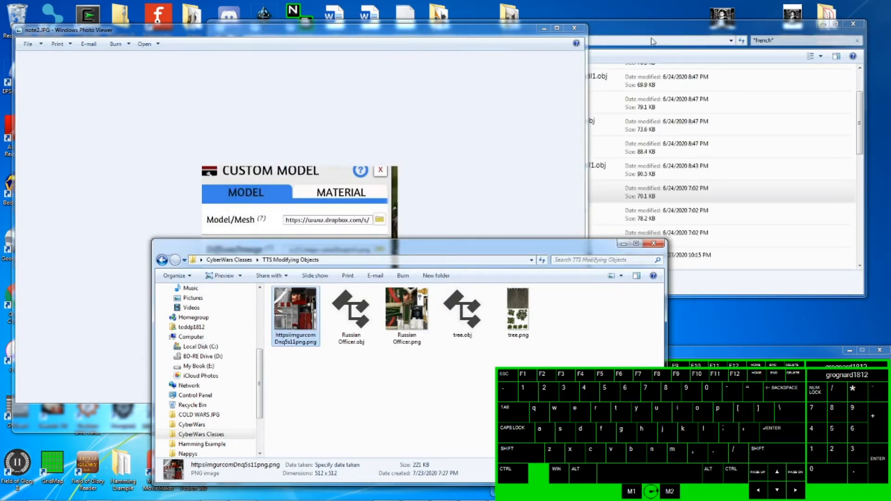
left_click(619, 59)
right_click_drag(405, 193, 319, 407)
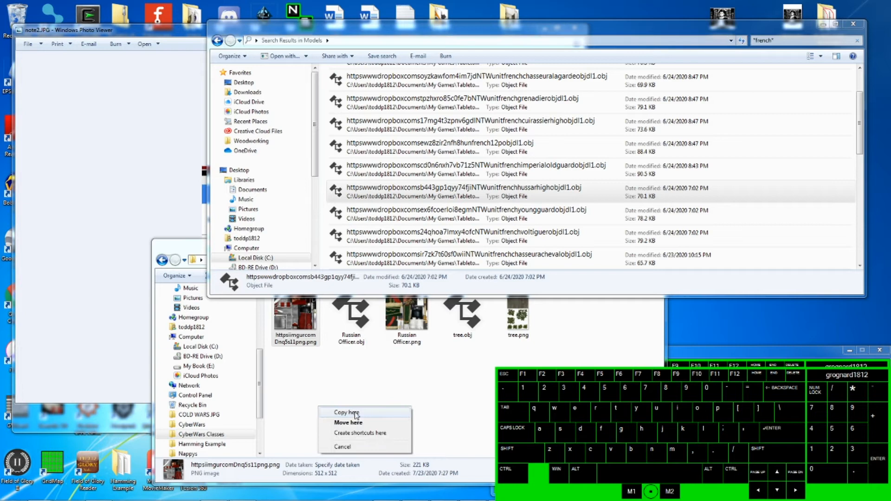
left_click(347, 412)
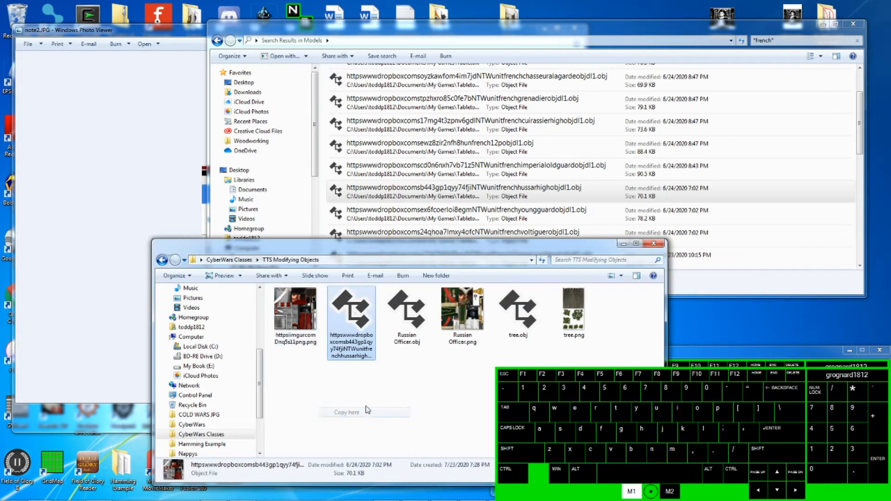
- Rename the copied hussar model file as Hussar.obj
left_click(357, 355)
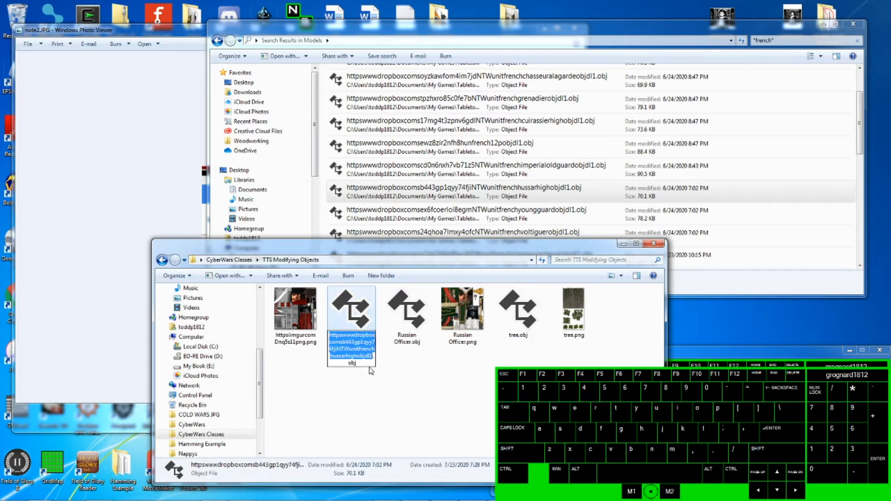
type("HUss")
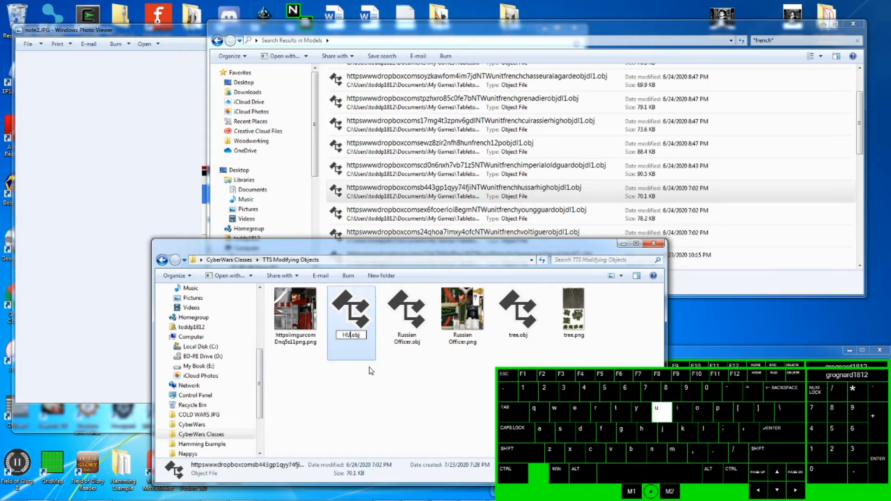
key("BackSpace")
key("BackSpace")
key("BackSpace")
type("ussar")
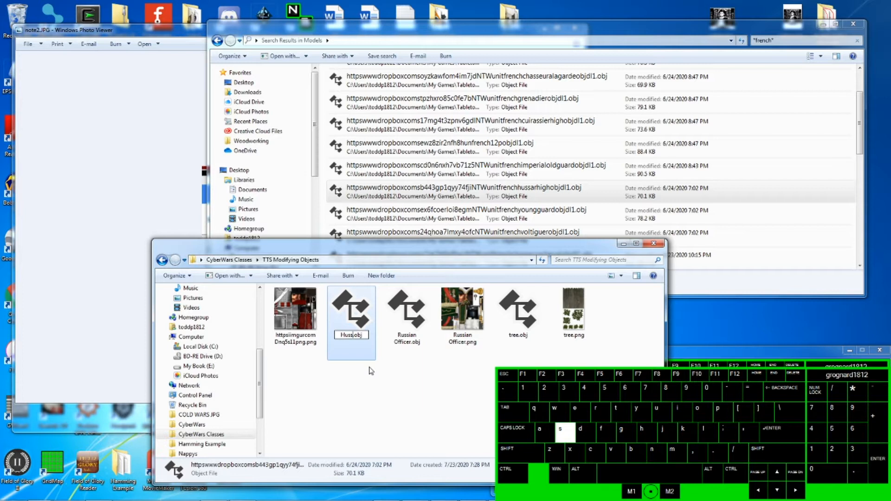
left_click(287, 341)
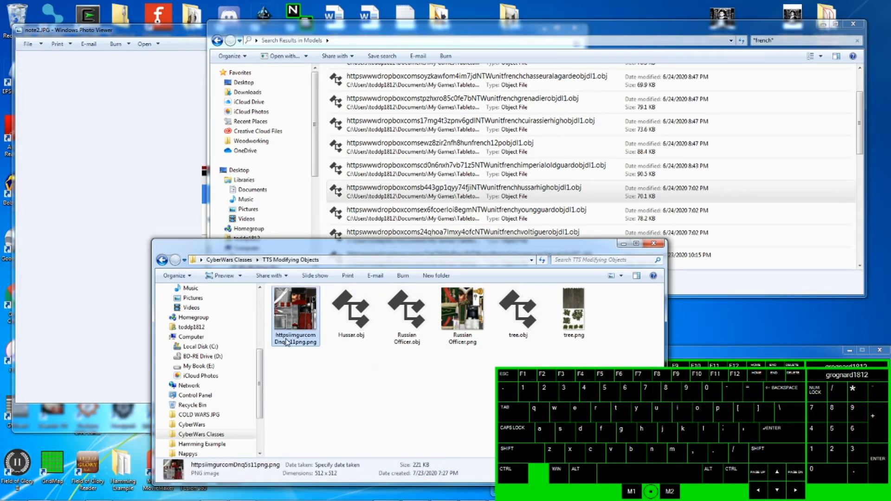
- Rename the copied Dnq5 texture PNG as Hussar.png
left_click(288, 342)
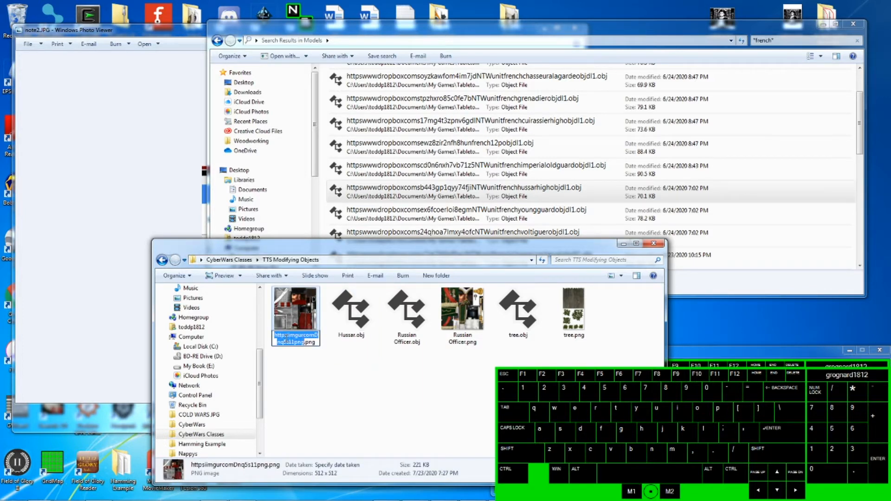
type("Hussar")
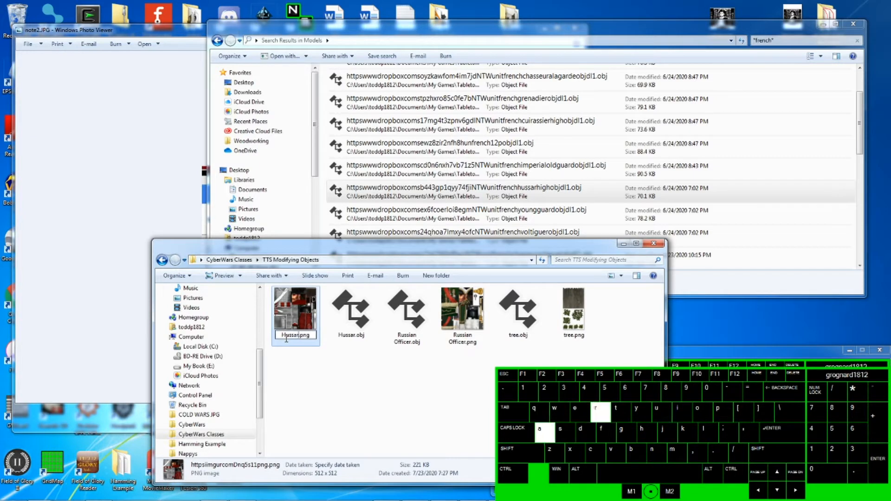
left_click(335, 372)
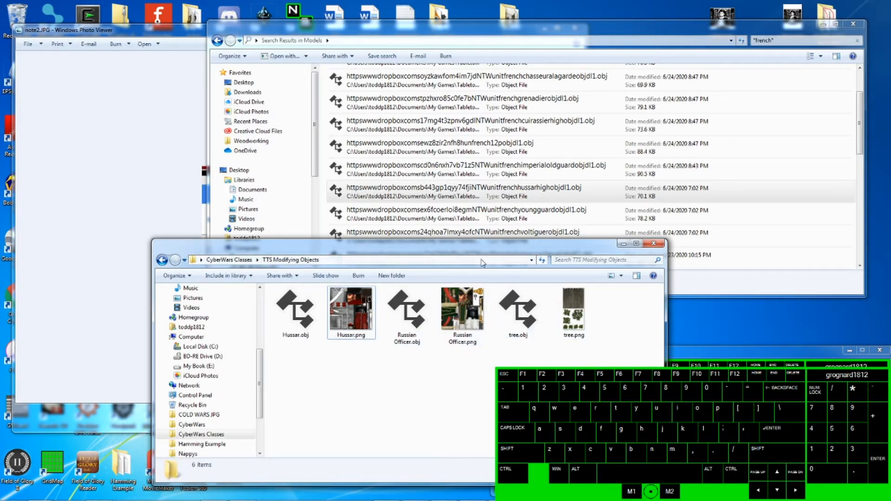
- Close the Models search results window and the note2 photo viewer, keeping the TTS Modifying Objects folder open
left_click_drag(476, 244, 537, 212)
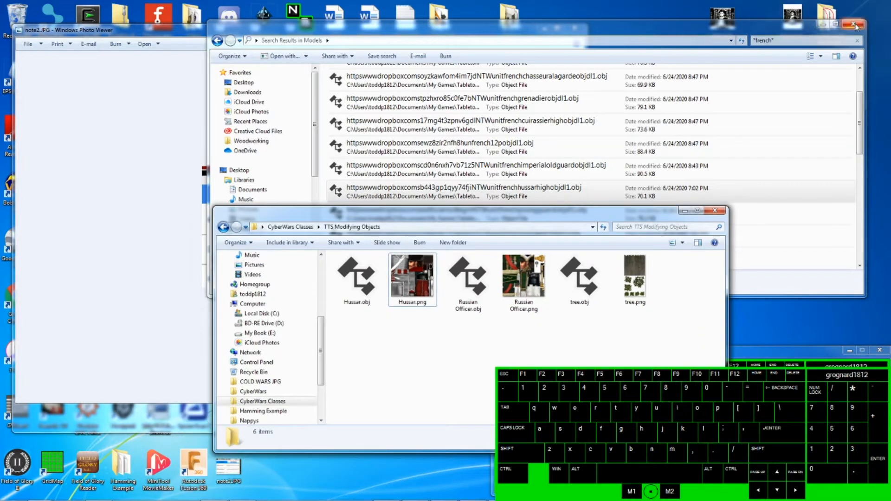
left_click(680, 32)
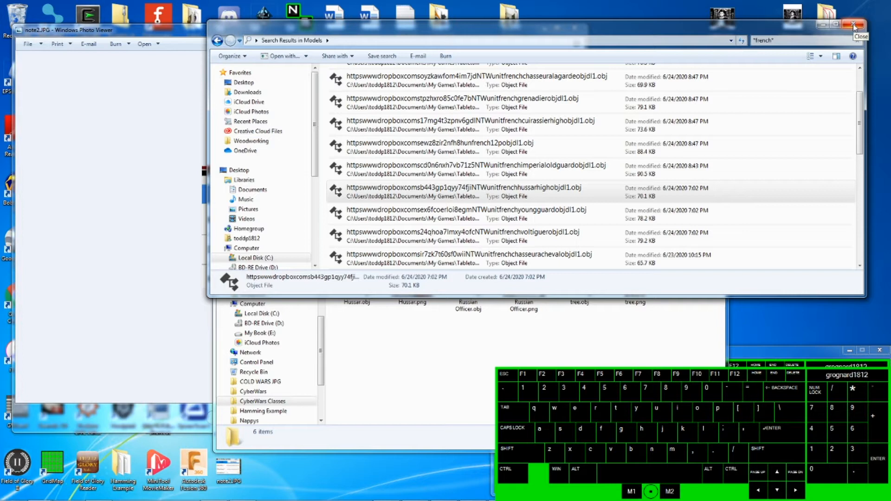
left_click(854, 25)
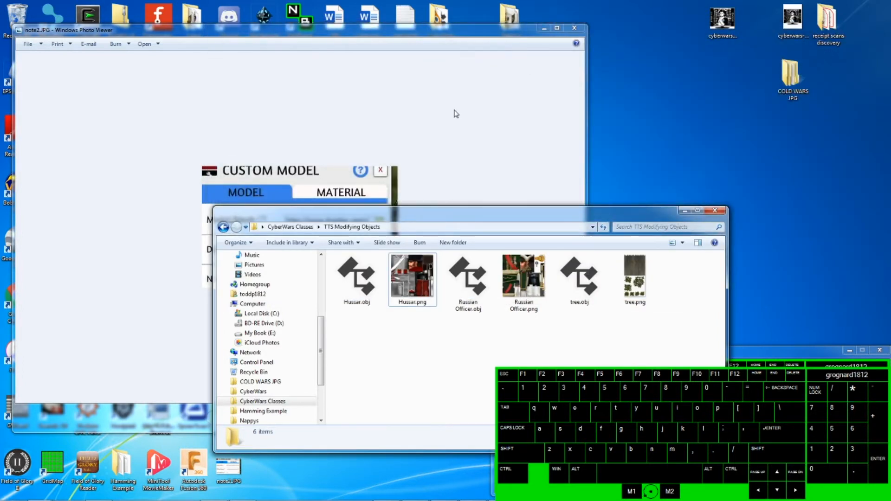
left_click_drag(469, 222, 538, 38)
left_click(195, 41)
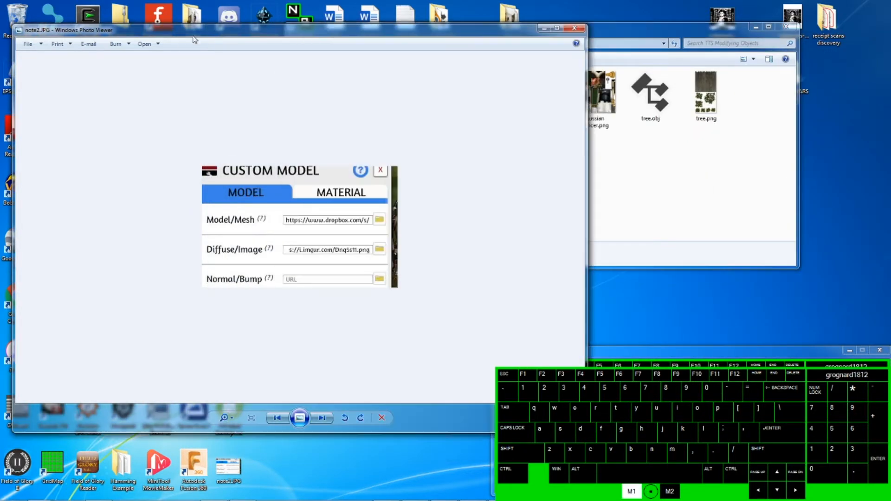
left_click(580, 29)
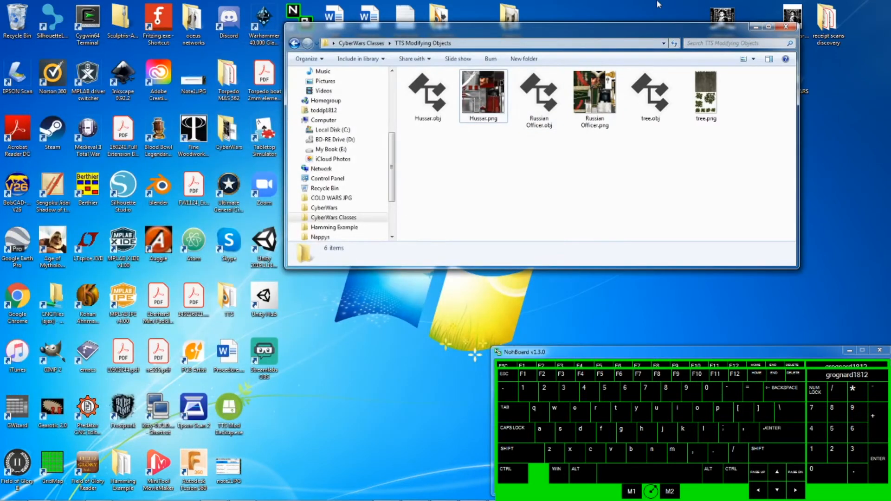
left_click_drag(630, 36, 706, 17)
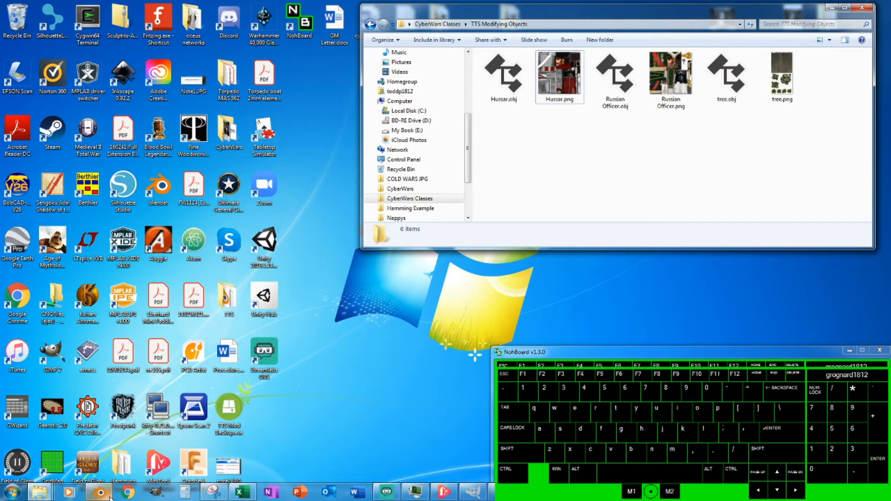
- Switch to Blender and delete the default cube from the scene
left_click(110, 498)
left_click(370, 217)
key("Delete")
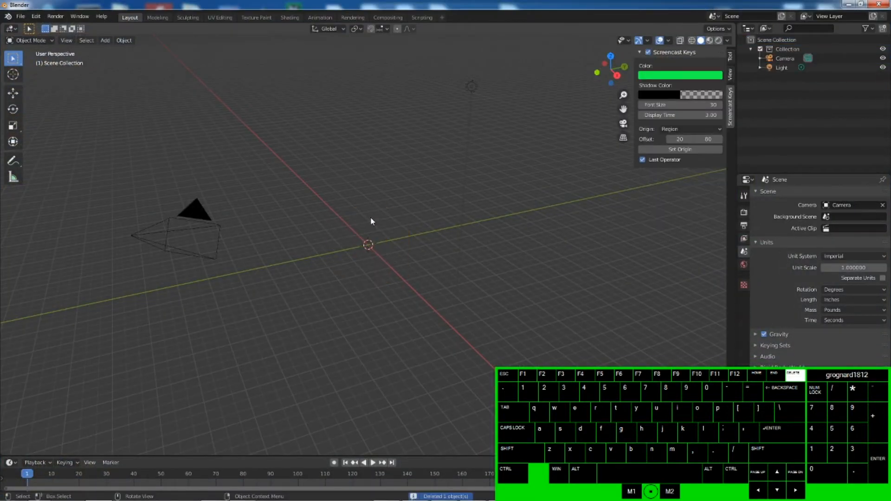
left_click(20, 16)
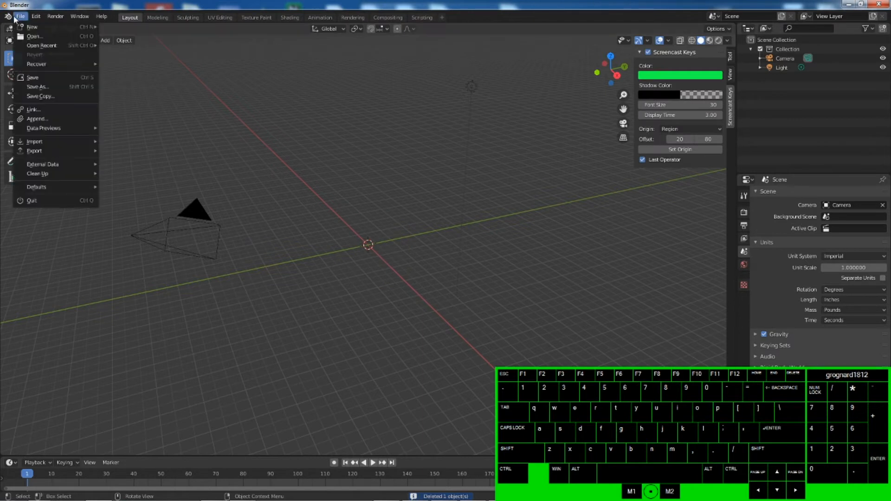
left_click(37, 33)
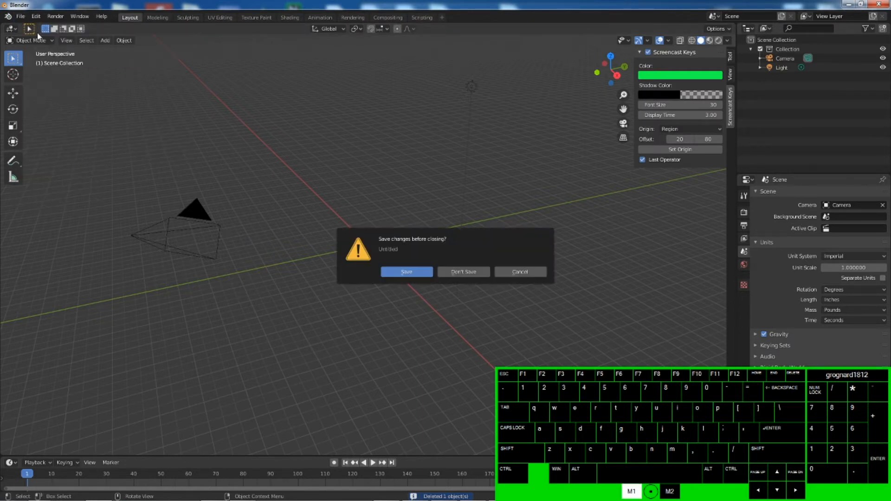
left_click(518, 272)
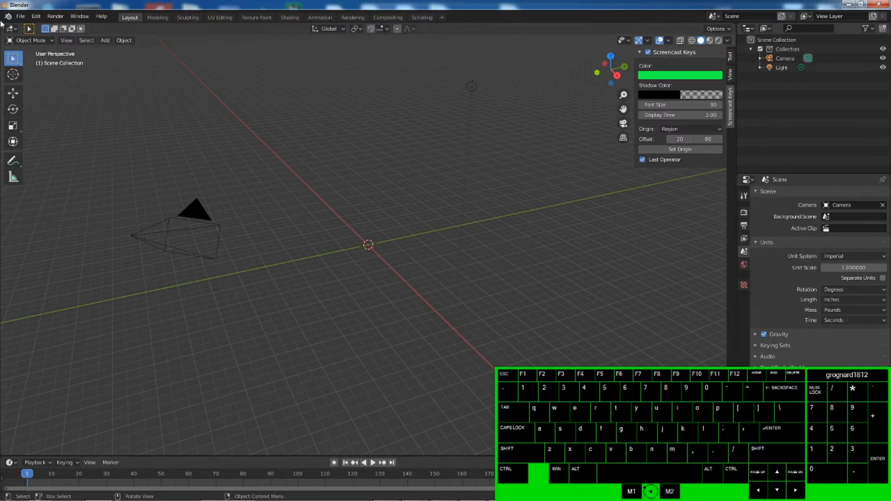
- Import Hussar.obj from the Desktop's CyberWars Classes > TTS Modifying Objects folder as a Wavefront OBJ
left_click(20, 16)
mouse_move(54, 142)
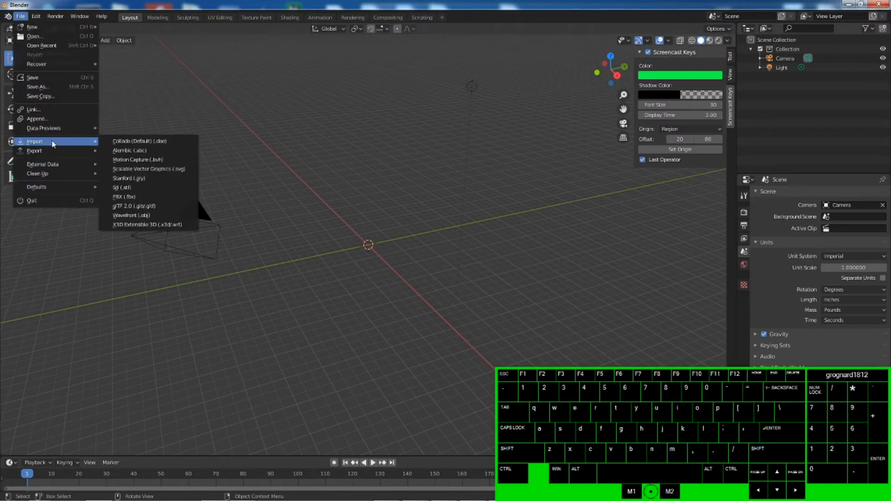
left_click(137, 216)
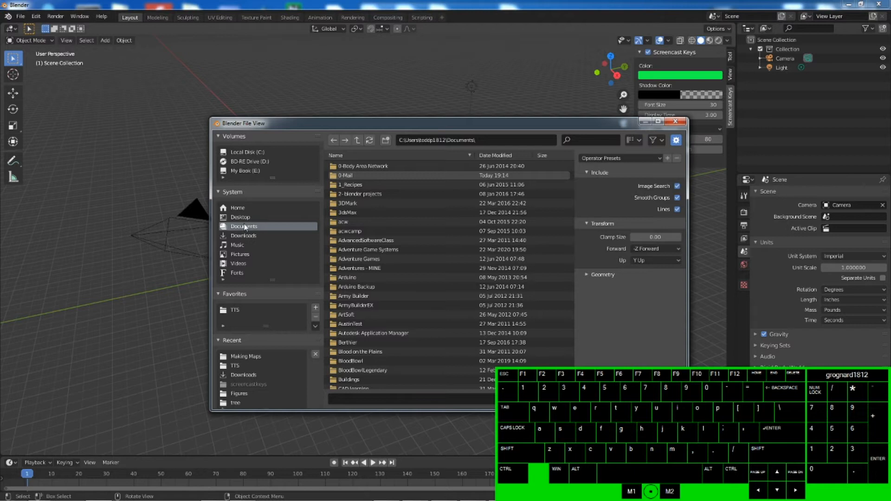
scroll(368, 309, "down", 10)
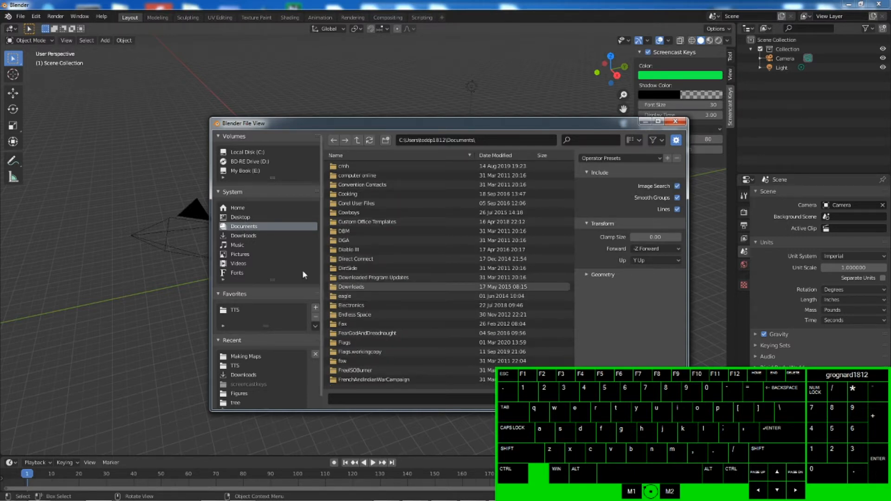
left_click(241, 217)
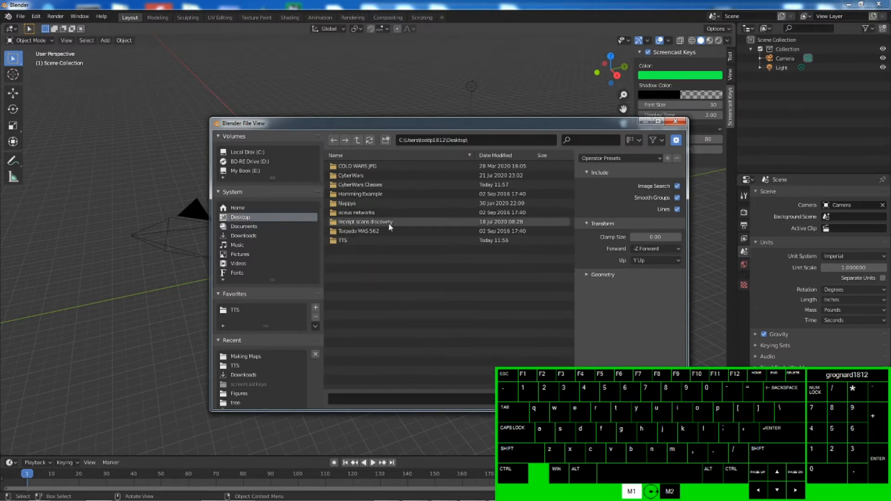
double_click(358, 184)
double_click(348, 176)
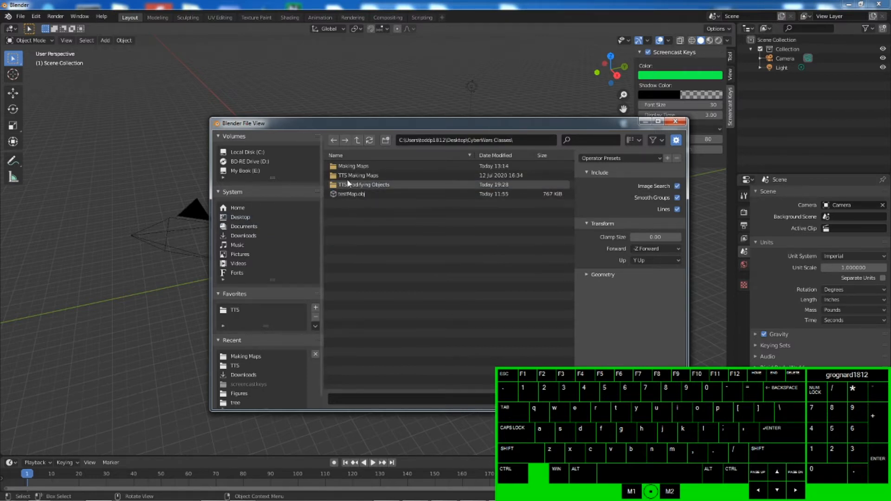
left_click(358, 167)
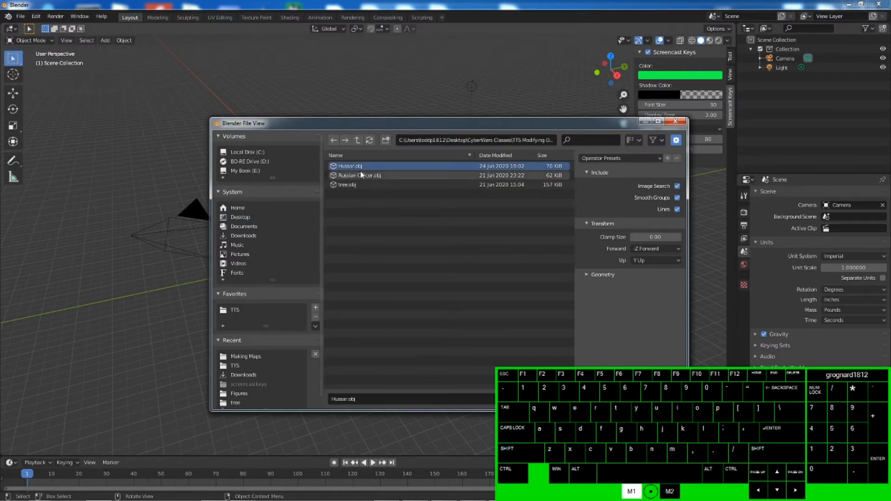
left_click(610, 399)
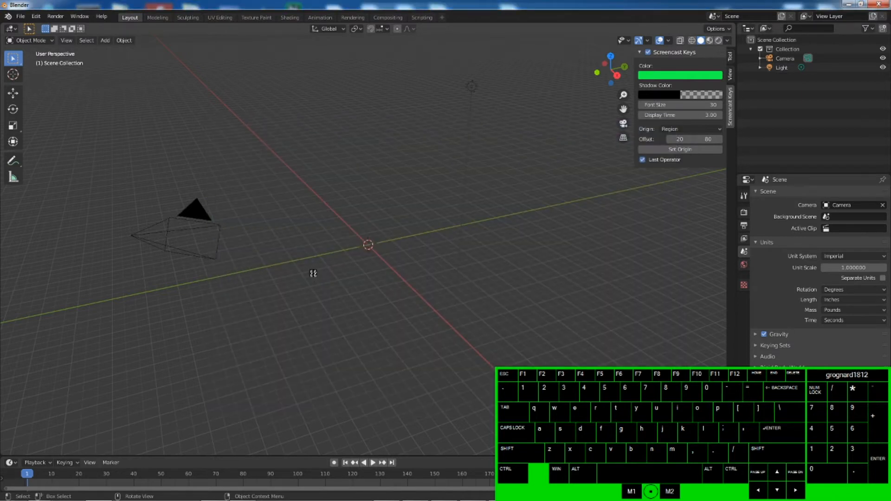
- Orbit and zoom the viewport to inspect the imported hussar model
middle_click_drag(352, 262, 336, 228)
scroll(358, 239, "up", 3)
scroll(357, 238, "up", 3)
scroll(337, 228, "down", 3)
middle_click_drag(399, 271, 352, 268)
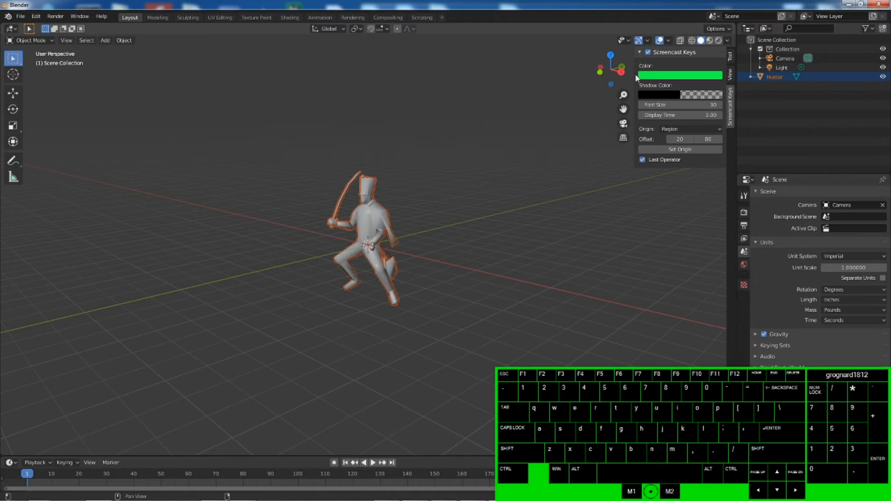
- Minimize Blender, open the TTS folder on the Desktop and browse its files
left_click(847, 6)
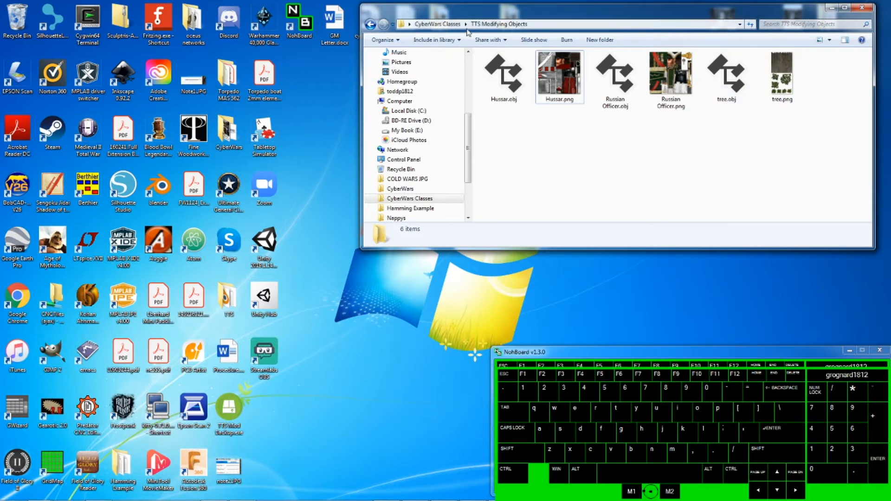
left_click(438, 23)
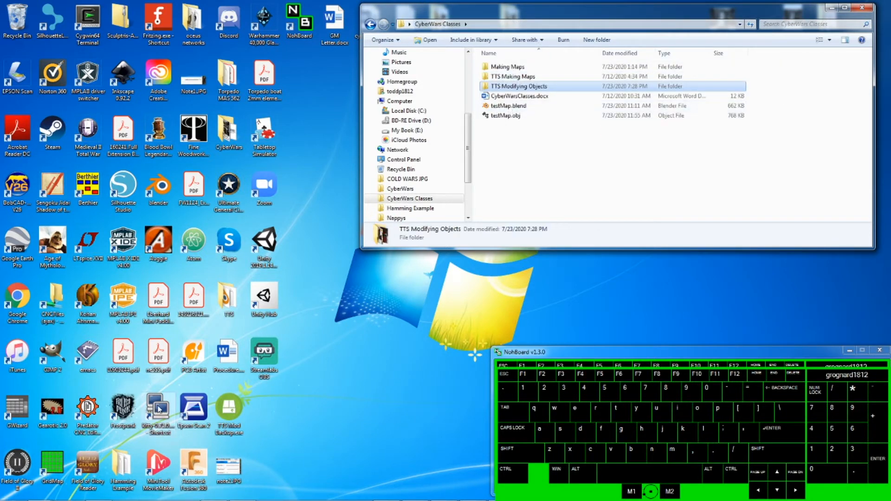
double_click(227, 304)
left_click_drag(596, 18, 388, 80)
scroll(327, 259, "down", 8)
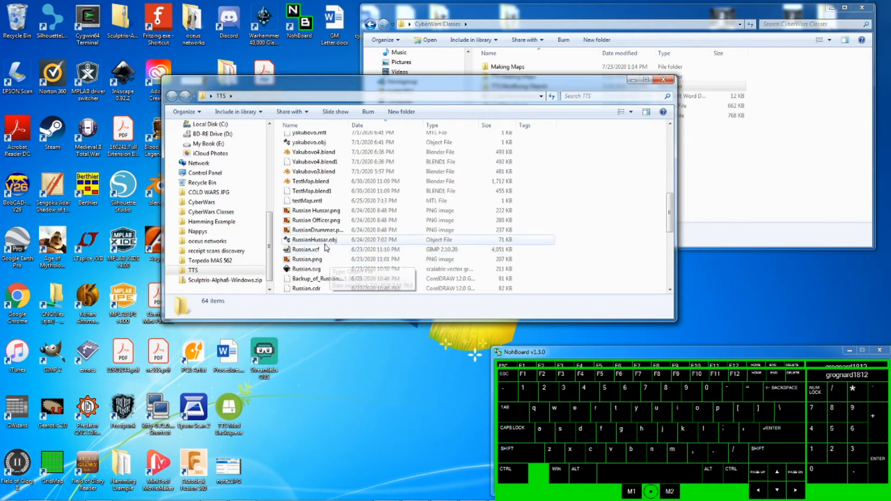
scroll(325, 248, "down", 1)
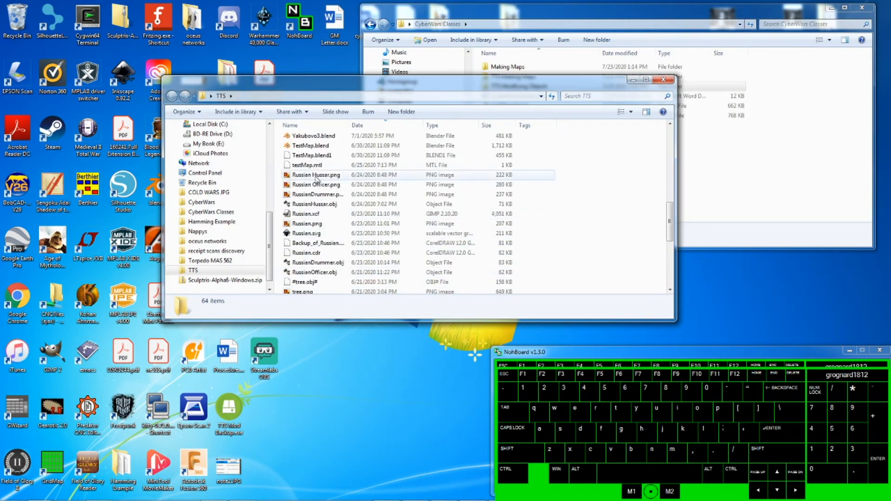
left_click_drag(351, 123, 388, 123)
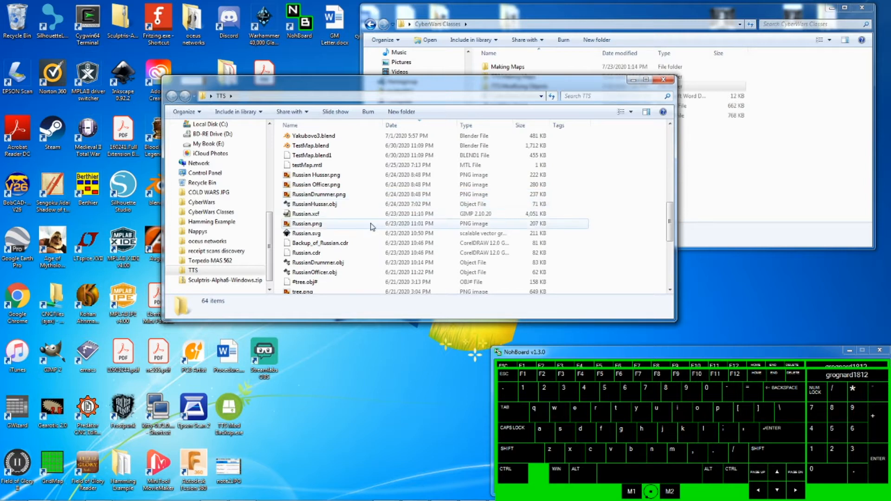
scroll(368, 220, "down", 2)
scroll(368, 220, "down", 4)
scroll(362, 217, "up", 15)
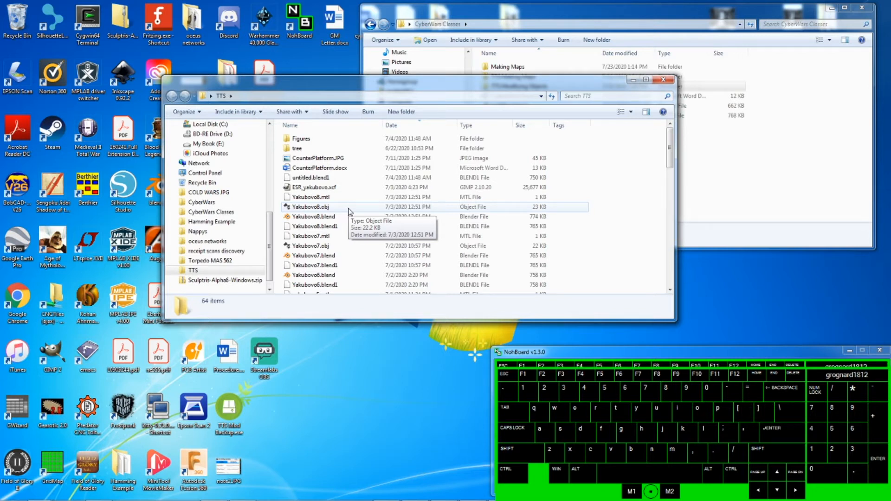
- Open RussianLifeguardHussar.blend from the TTS Figures folder
double_click(301, 139)
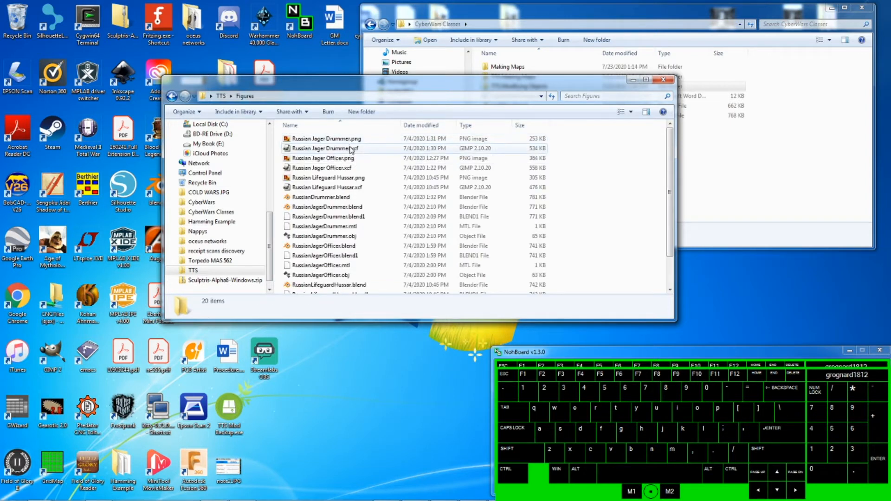
scroll(343, 179, "down", 1)
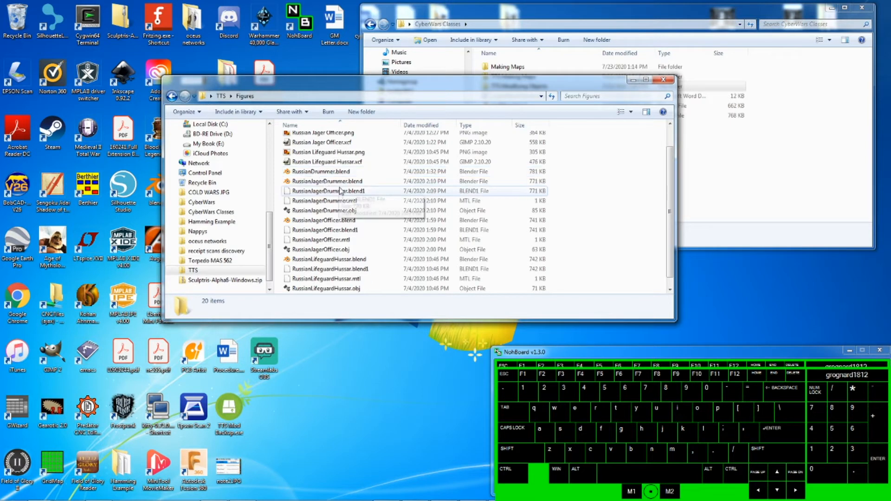
double_click(342, 263)
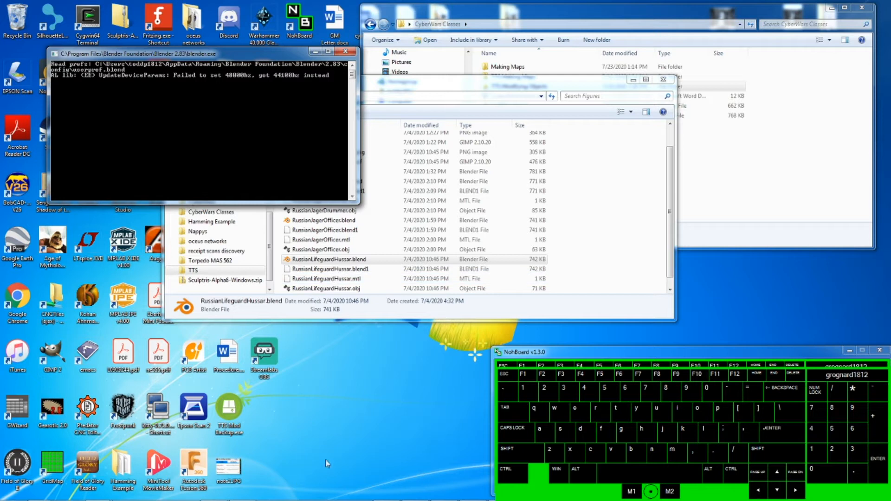
mouse_move(470, 497)
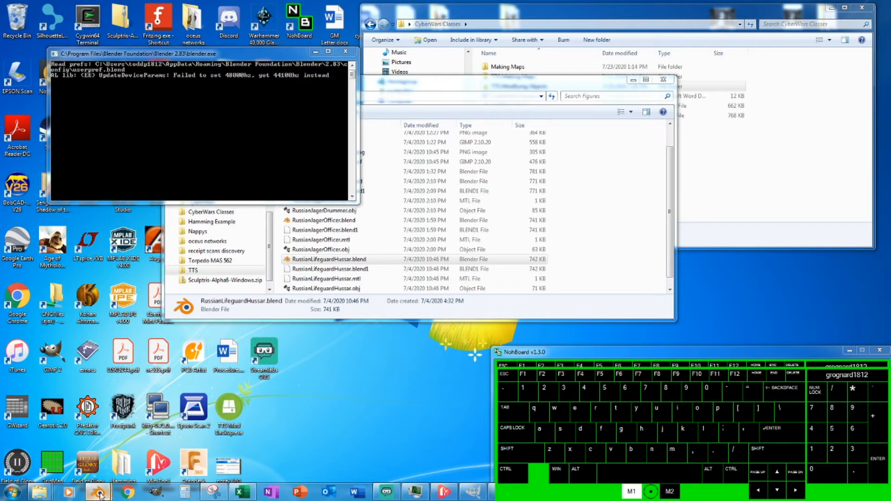
mouse_move(99, 493)
left_click(158, 438)
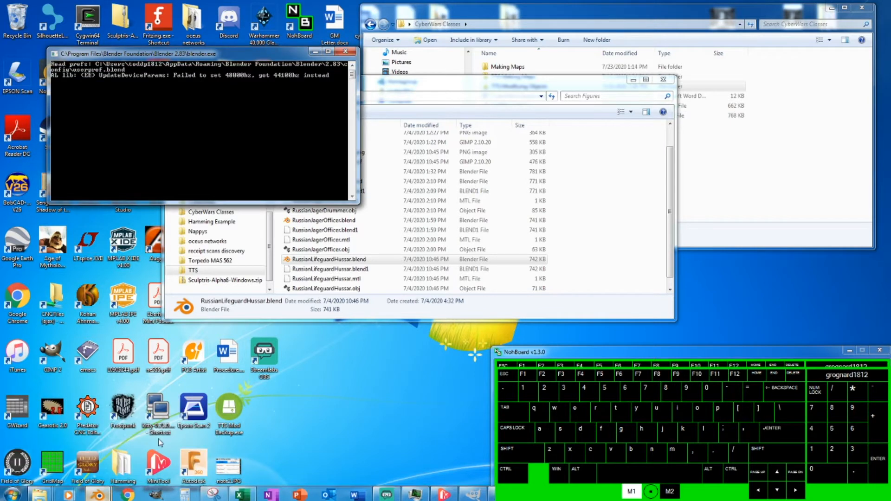
left_click(343, 52)
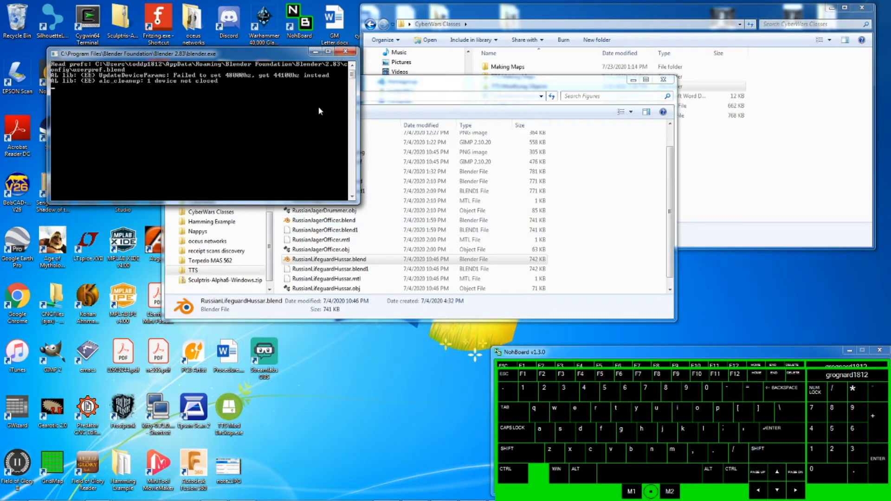
left_click(342, 51)
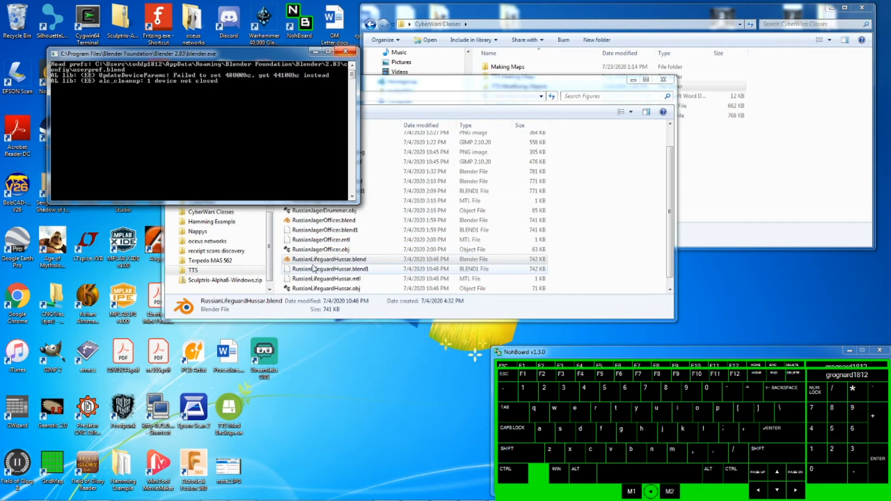
mouse_move(91, 496)
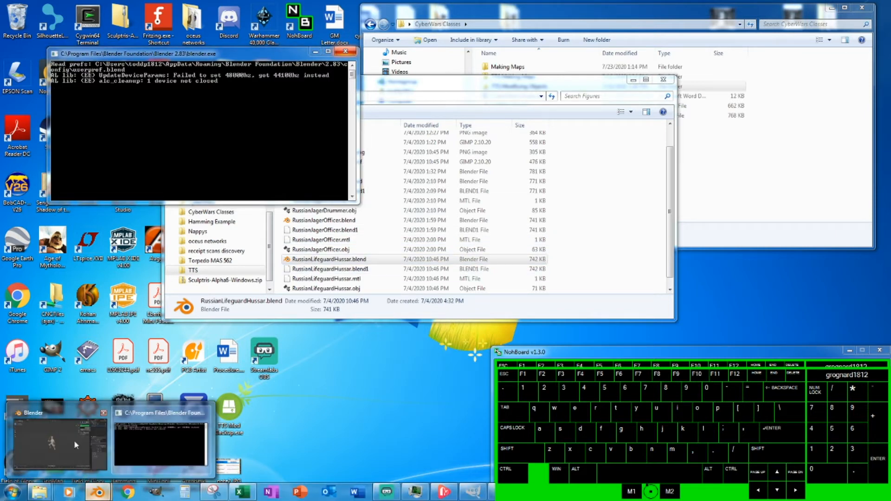
- Open RussianLifeguardHussar.blend from Desktop > TTS > Figures in Blender, discarding the current unsaved scene
left_click(58, 441)
left_click(18, 18)
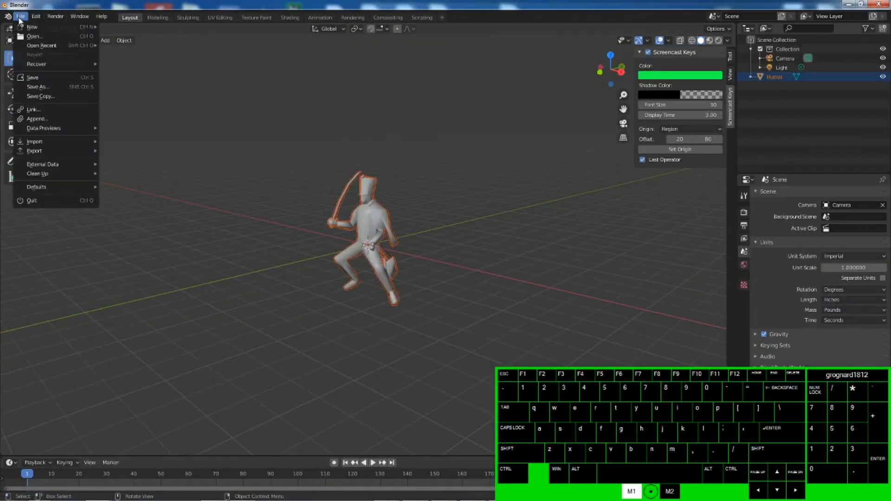
left_click(37, 36)
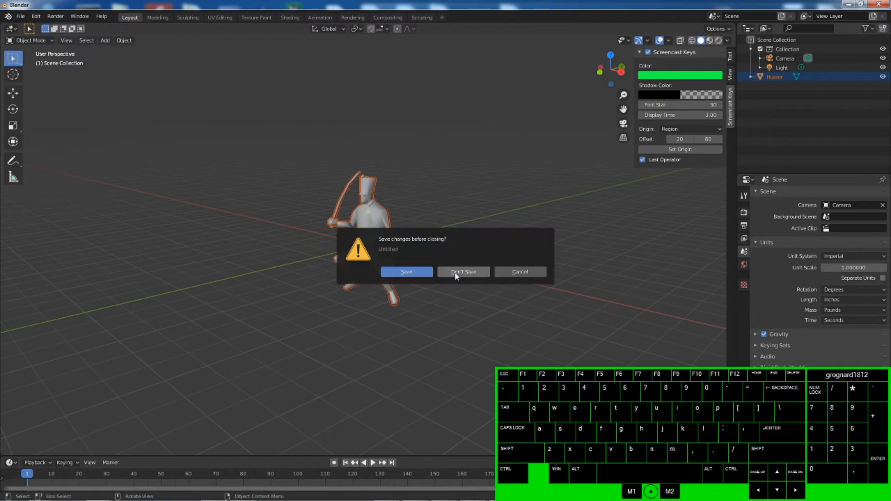
left_click(477, 274)
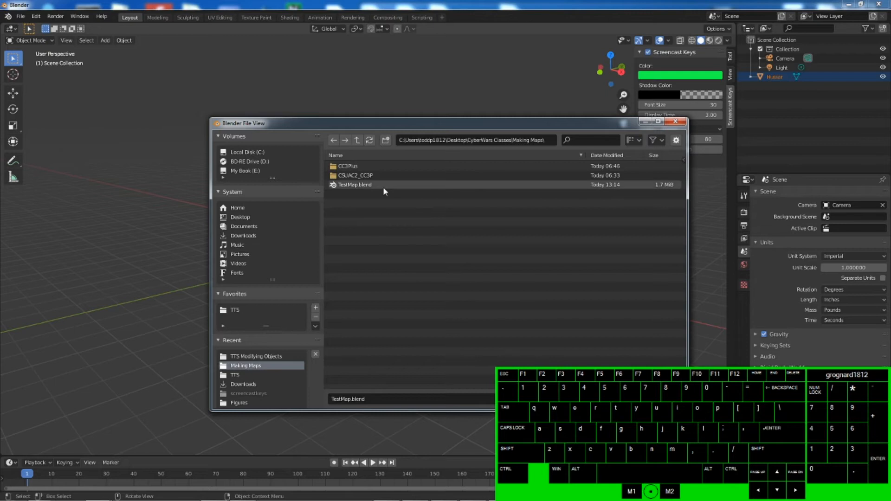
left_click(475, 141)
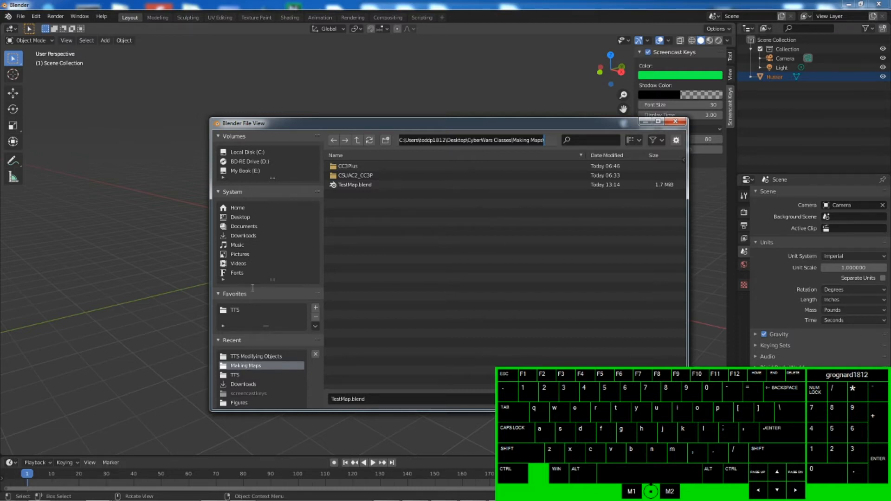
left_click(240, 217)
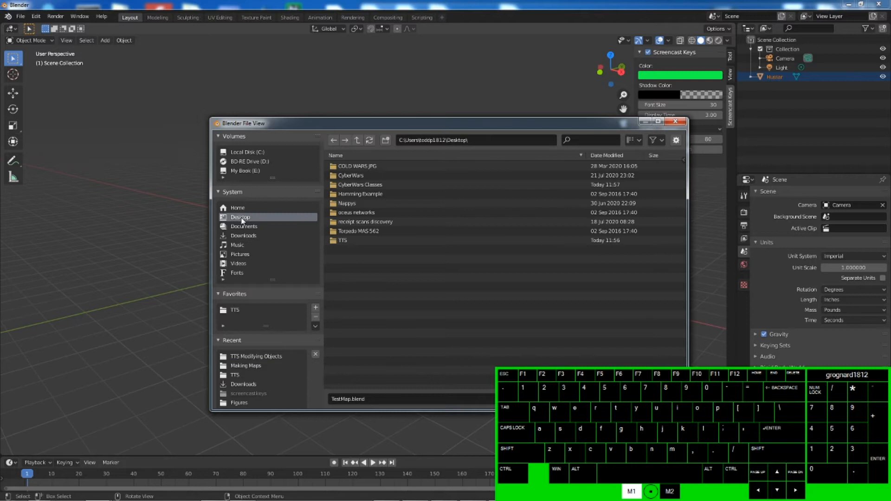
double_click(366, 185)
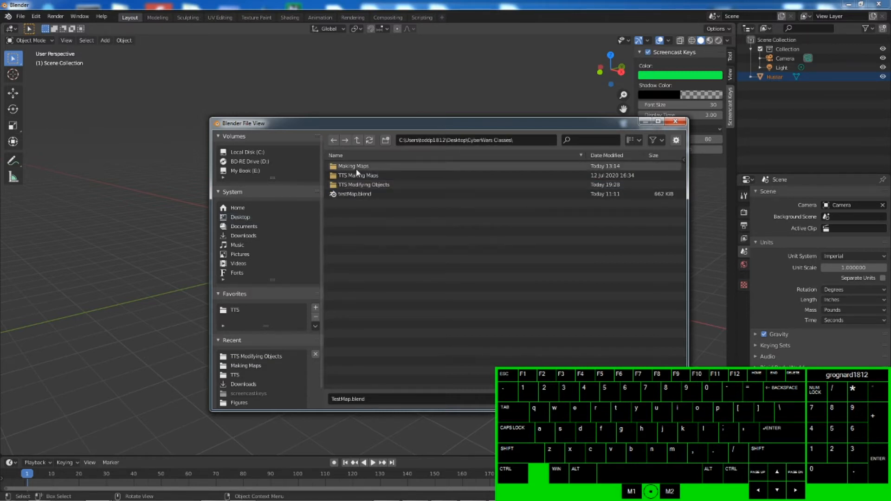
left_click(241, 219)
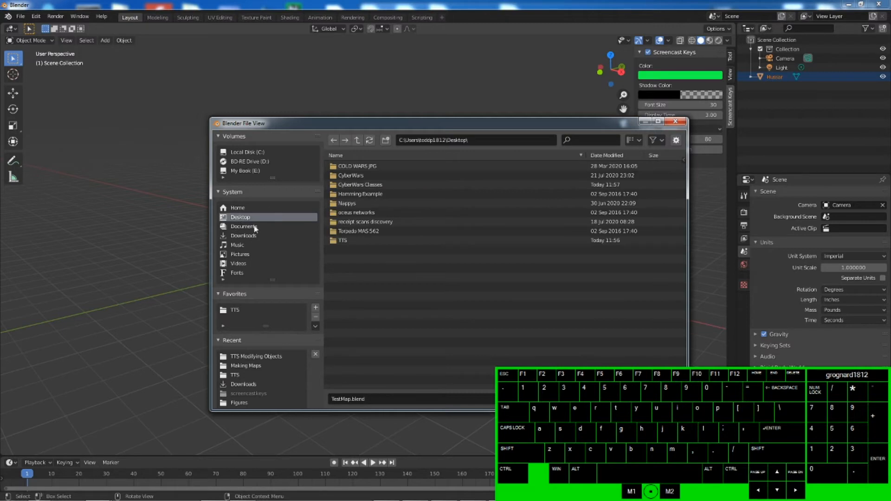
double_click(352, 240)
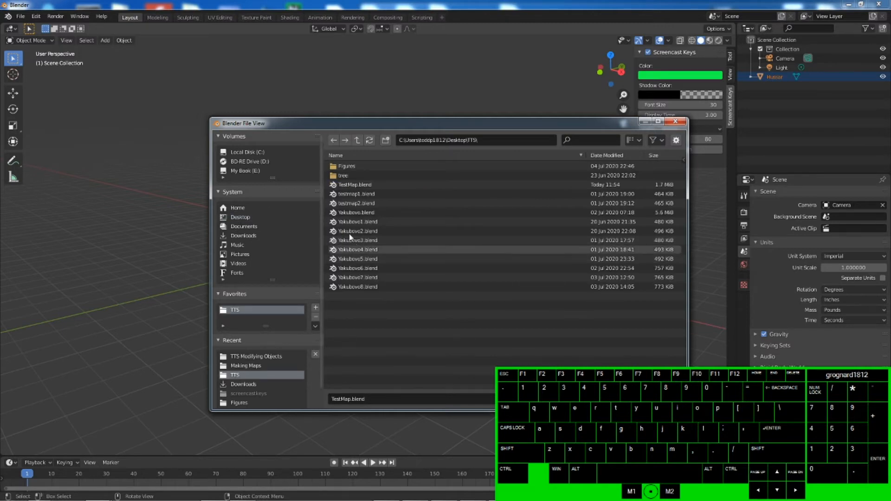
double_click(346, 166)
left_click(374, 194)
left_click(588, 399)
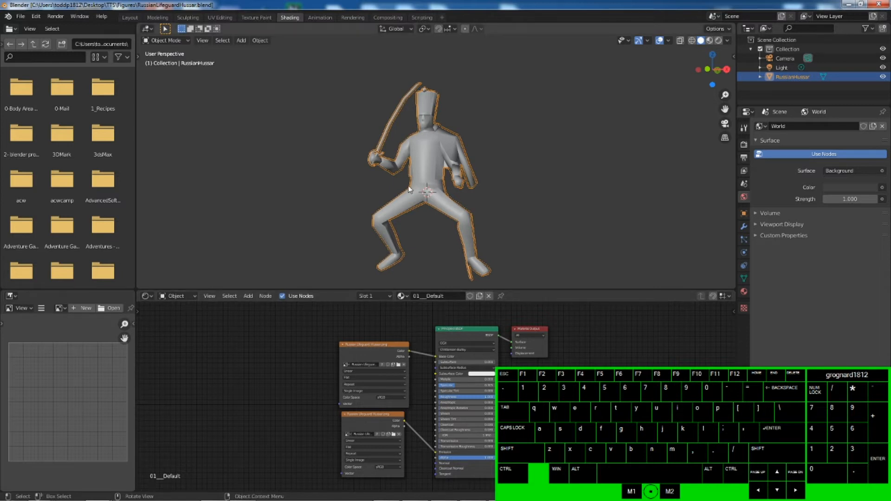
- Switch the viewport to material preview to show the textured hussar, then minimize Blender
left_click(719, 41)
left_click(719, 41)
middle_click_drag(246, 69, 532, 145)
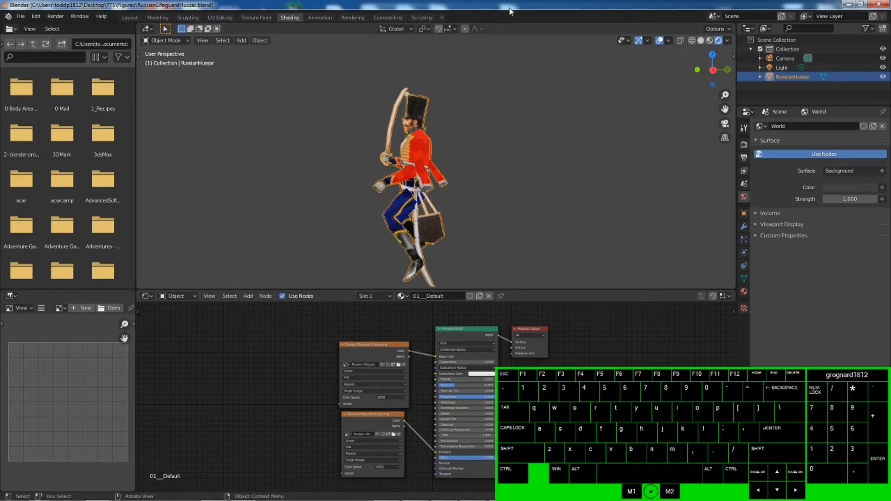
left_click(20, 16)
mouse_move(36, 17)
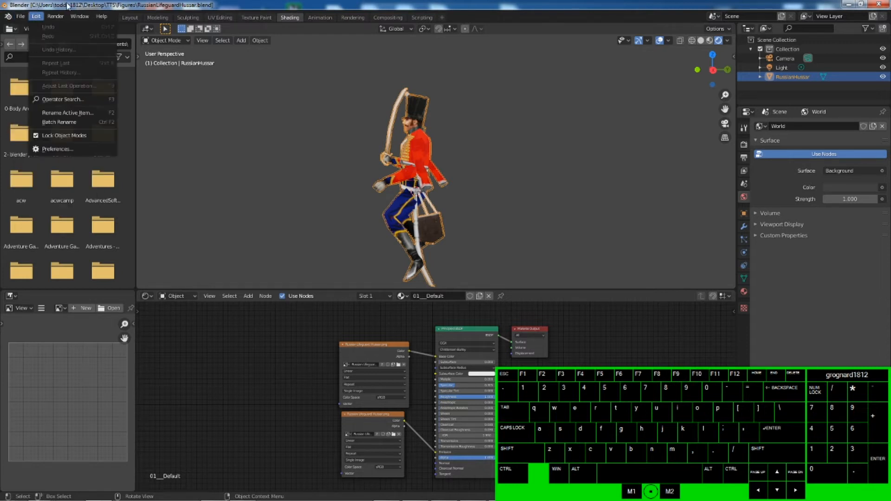
left_click(848, 4)
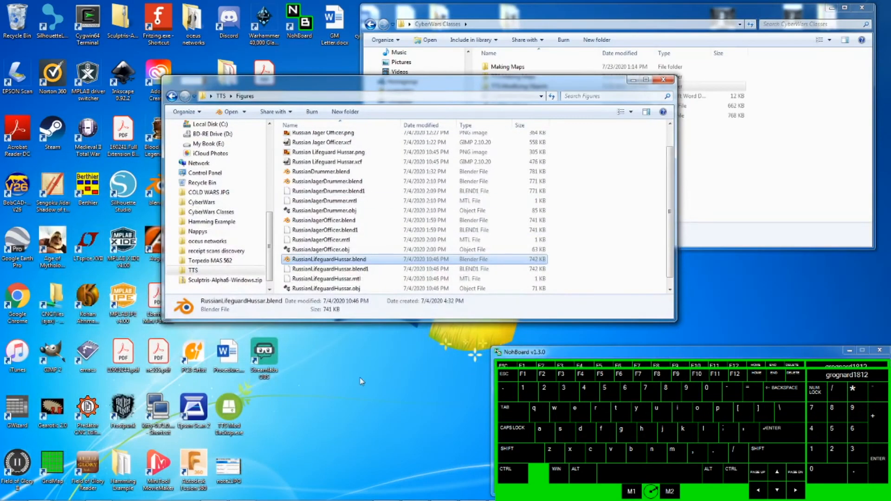
- Launch a second Blender instance and delete its default cube
right_click(100, 494)
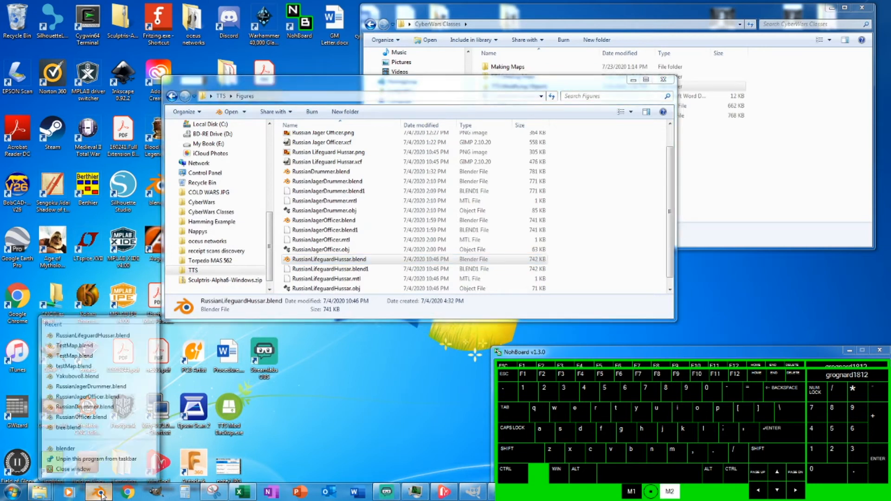
left_click(65, 446)
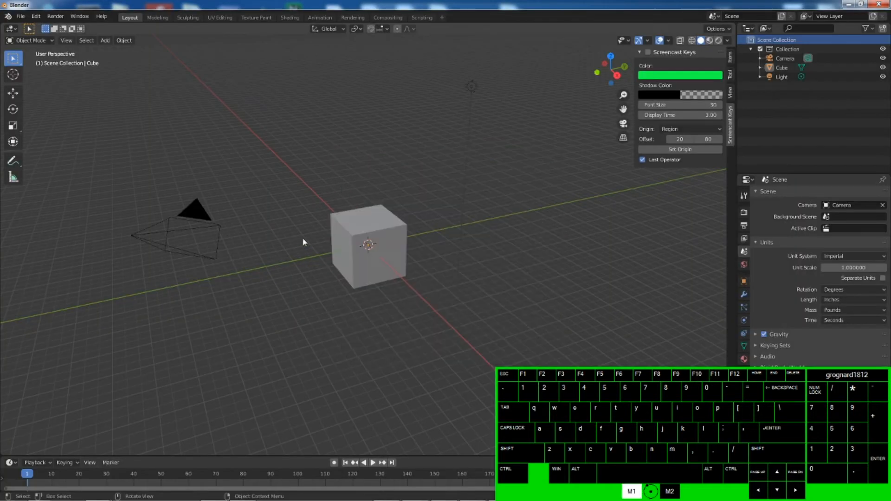
left_click(368, 218)
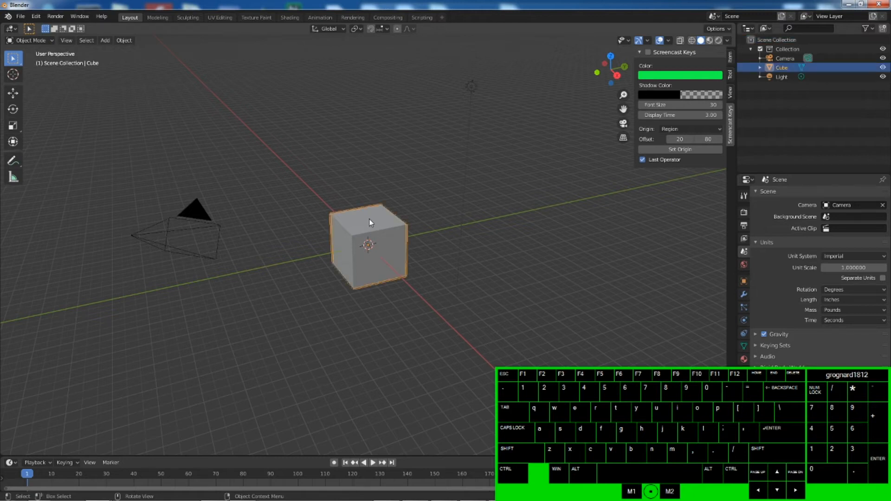
key("Delete")
- Import Hussar.obj as a Wavefront OBJ from the recent TTS Modifying Objects folder into the new scene
left_click(20, 16)
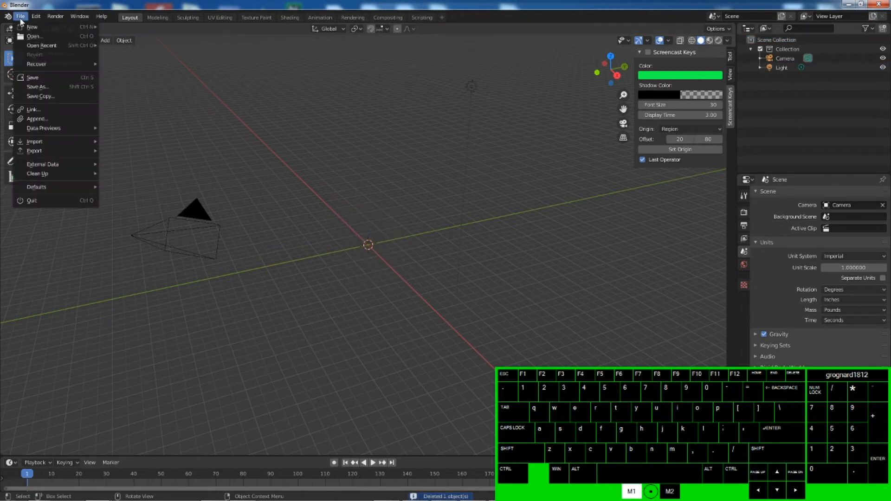
left_click(37, 142)
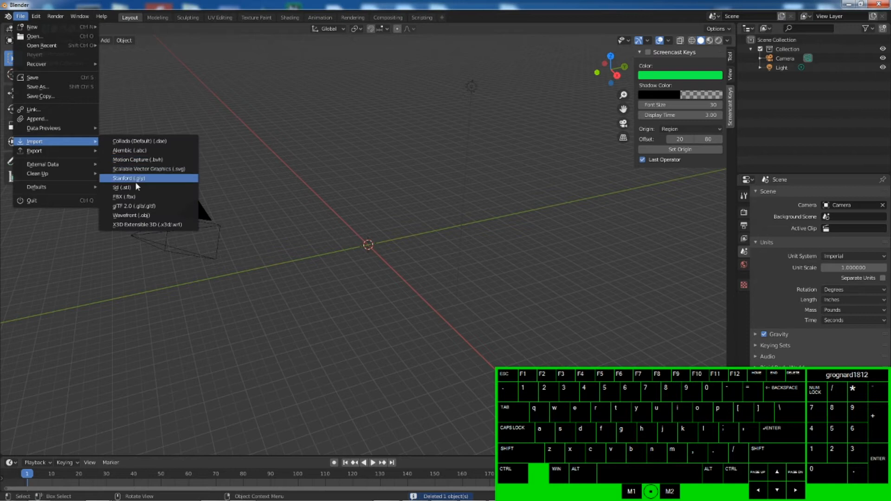
left_click(140, 214)
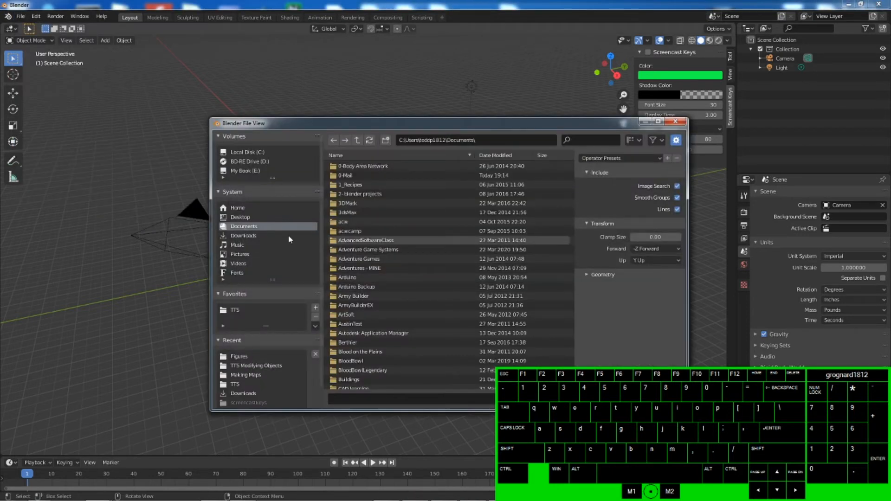
left_click(240, 364)
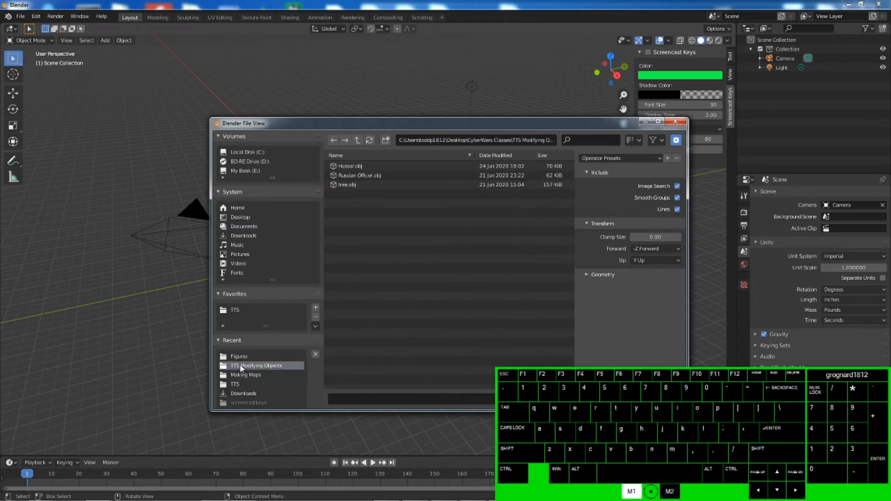
left_click(349, 167)
left_click(597, 399)
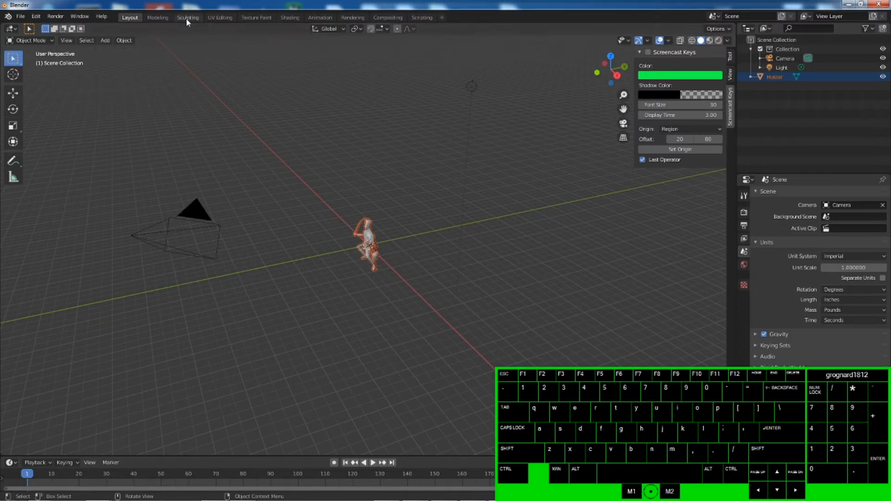
- Switch to the Shading workspace and select the imported hussar model in the viewport
left_click(284, 19)
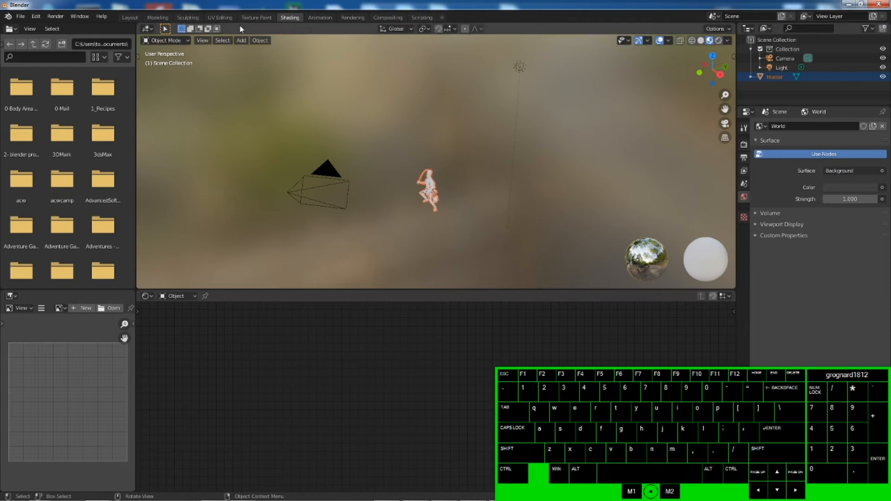
left_click(221, 18)
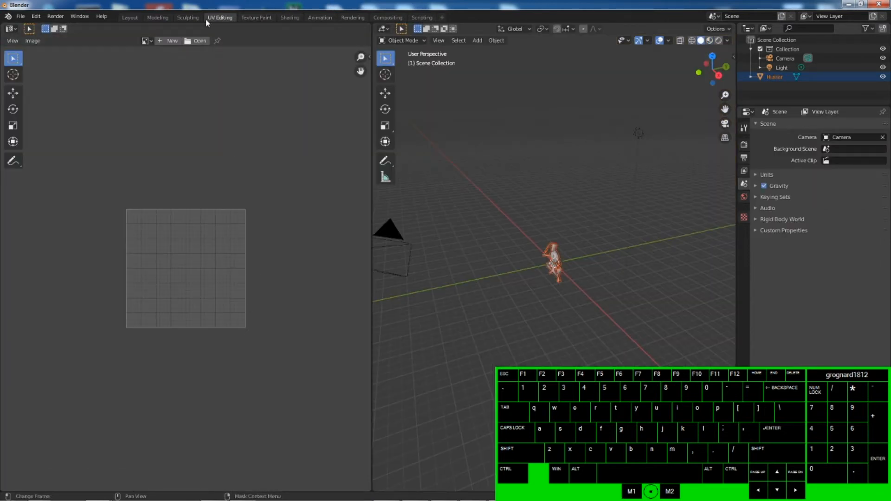
left_click(289, 18)
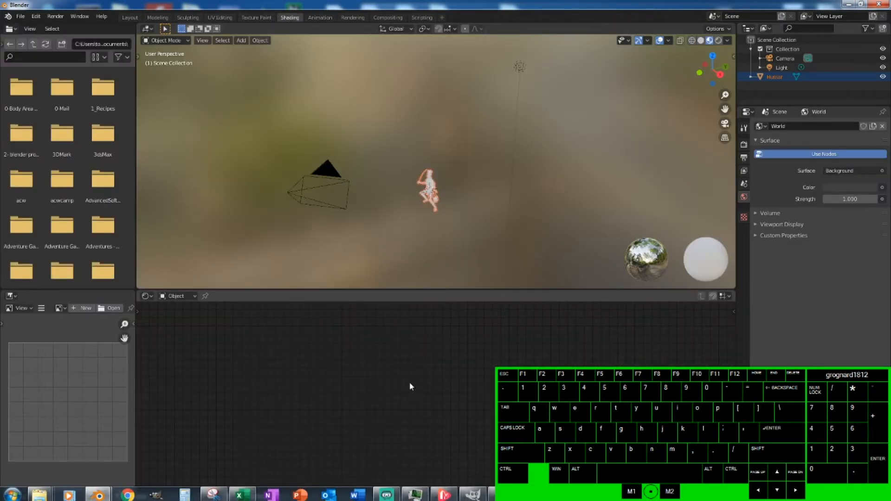
left_click(427, 172)
left_click_drag(388, 141, 497, 255)
left_click_drag(408, 150, 503, 244)
key("a")
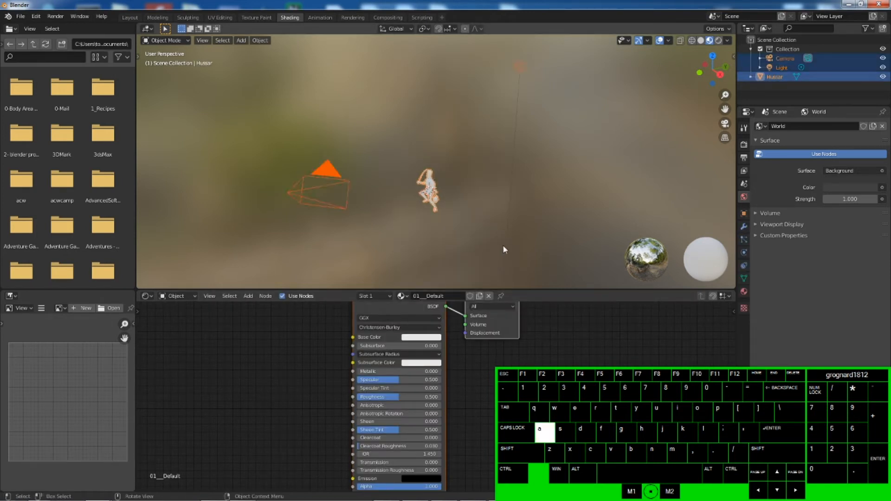
left_click_drag(377, 135, 511, 274)
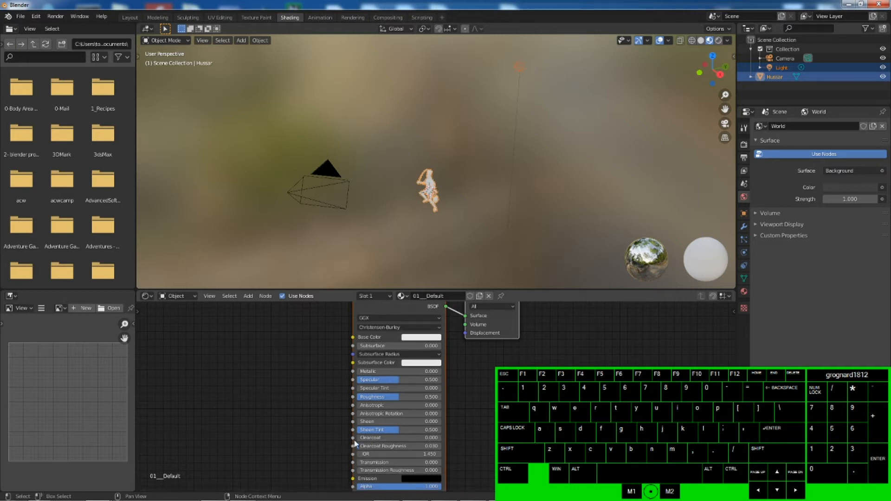
- Reposition the Blender window and switch to the Blender instance holding RussianLifeguardHussar.blend
left_click_drag(543, 7, 330, 64)
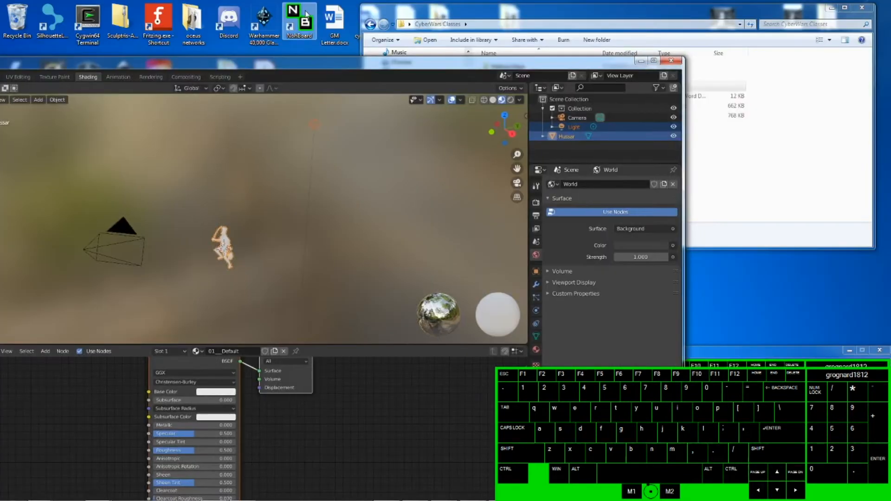
left_click_drag(474, 68, 809, 73)
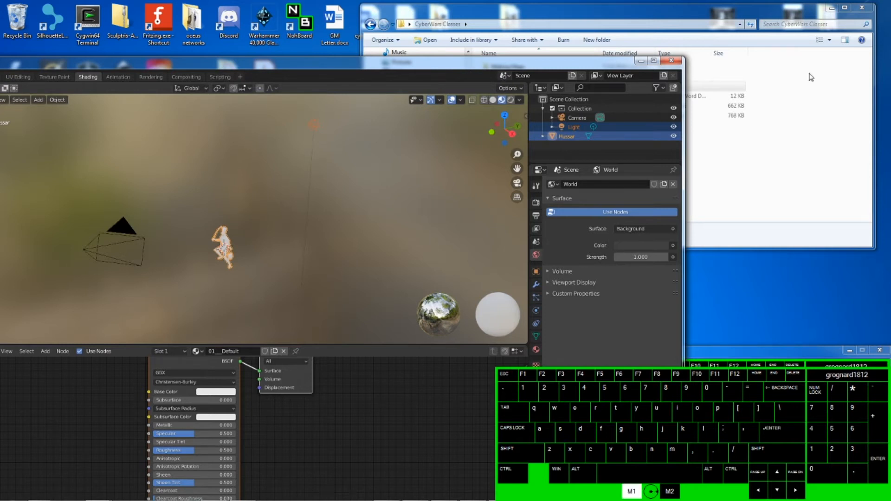
left_click_drag(532, 66, 707, 14)
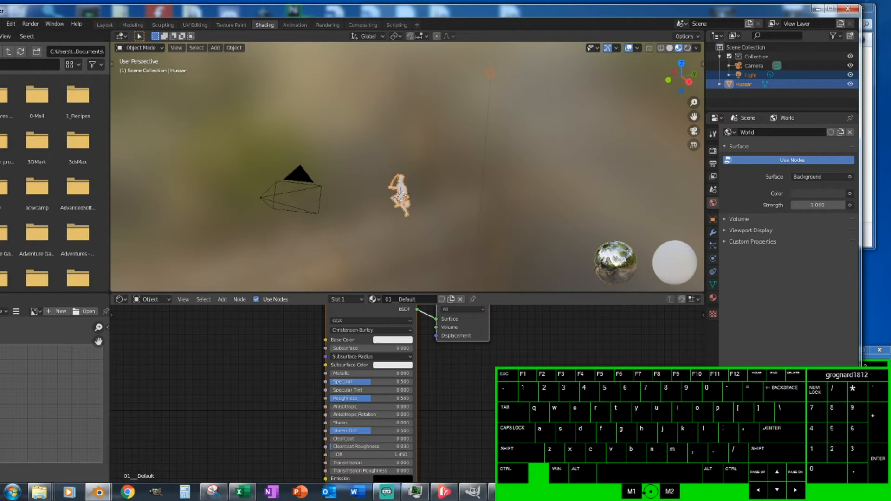
left_click(98, 492)
left_click(96, 445)
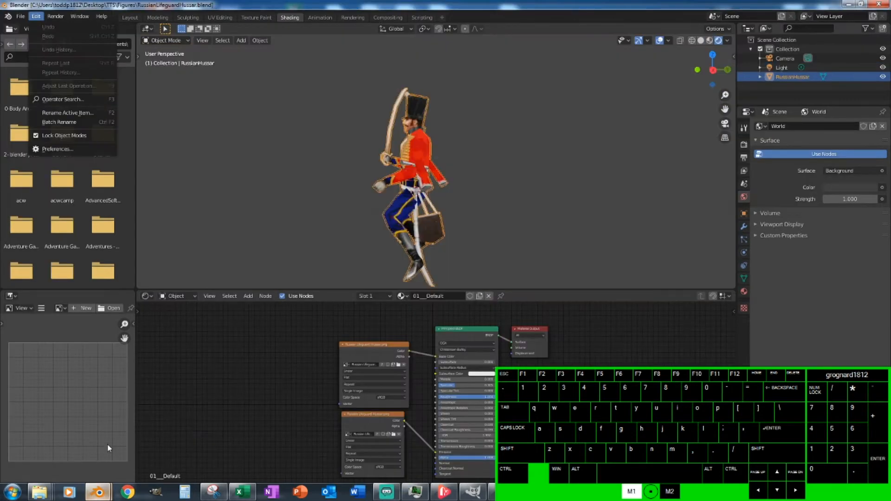
- Examine the image texture nodes feeding the Principled BSDF in the hussar's material node tree
left_click(427, 375)
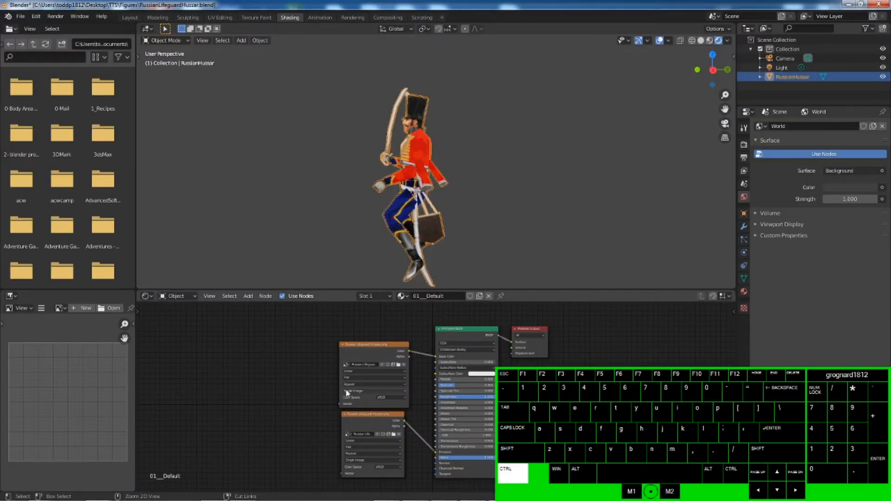
scroll(346, 391, "up", 1, "ctrl")
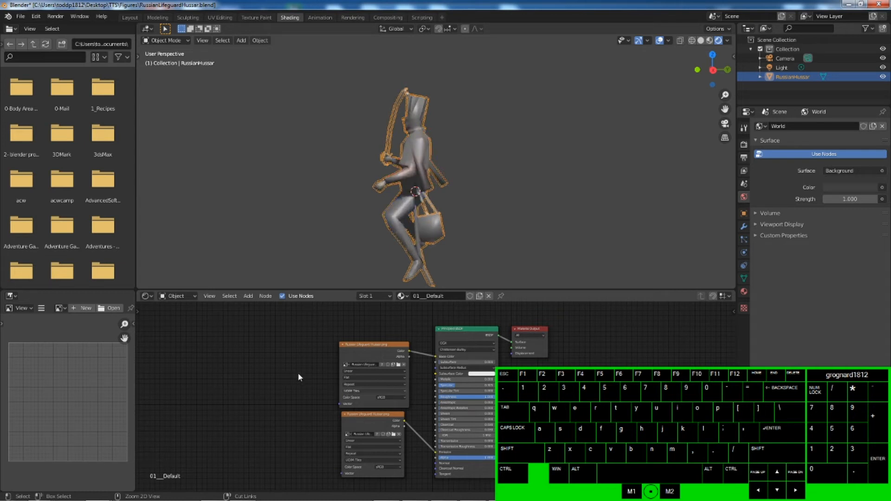
scroll(304, 375, "up", 1)
left_click(321, 381)
scroll(338, 382, "up", 2)
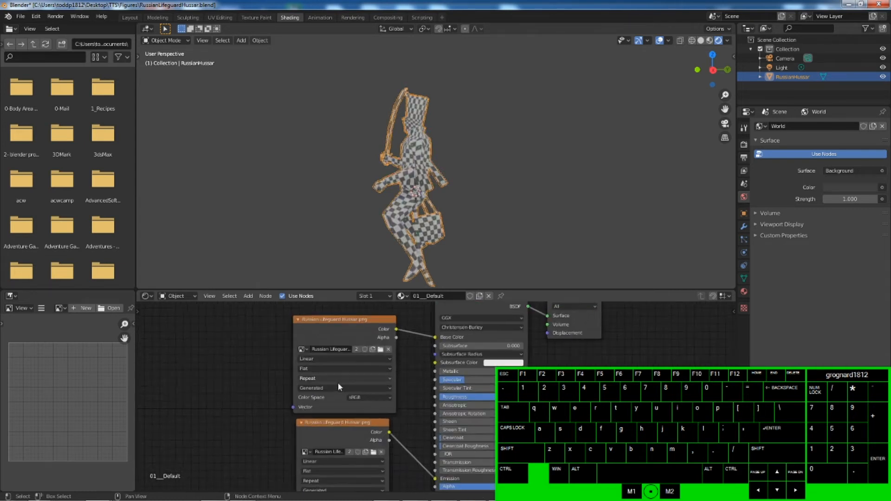
scroll(338, 383, "down", 1)
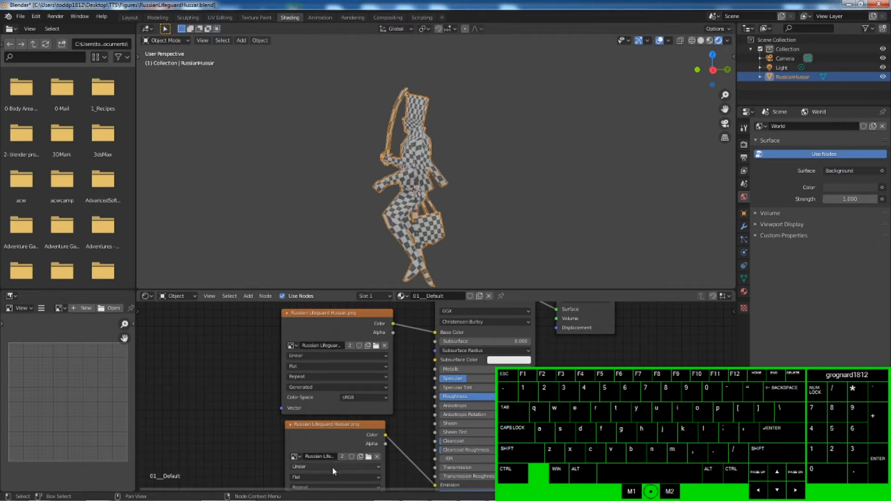
left_click(328, 336)
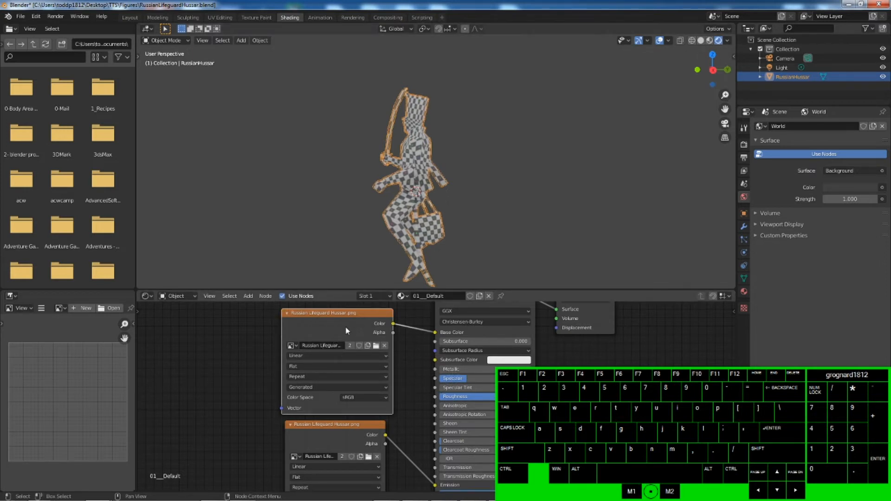
left_click(327, 326)
scroll(483, 394, "down", 1)
scroll(483, 395, "up", 1)
scroll(483, 394, "down", 1)
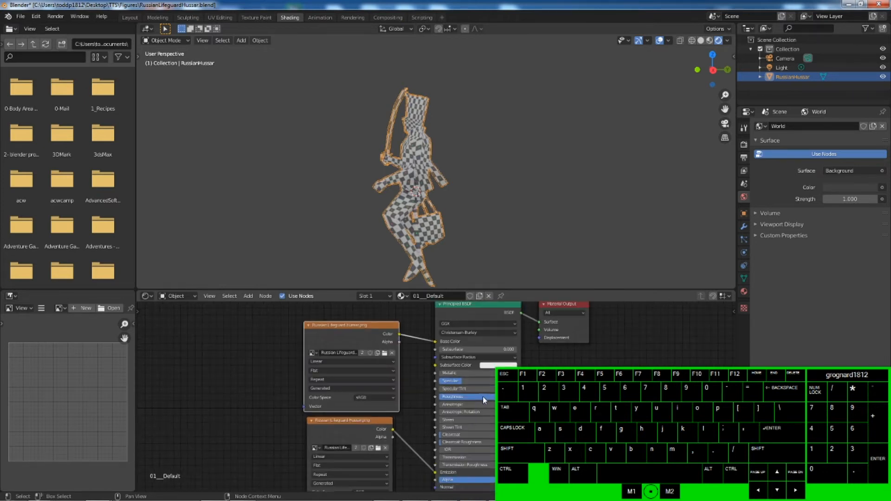
- Undo the recent node link changes on the reference hussar's material to restore its texture
key("ctrl+z")
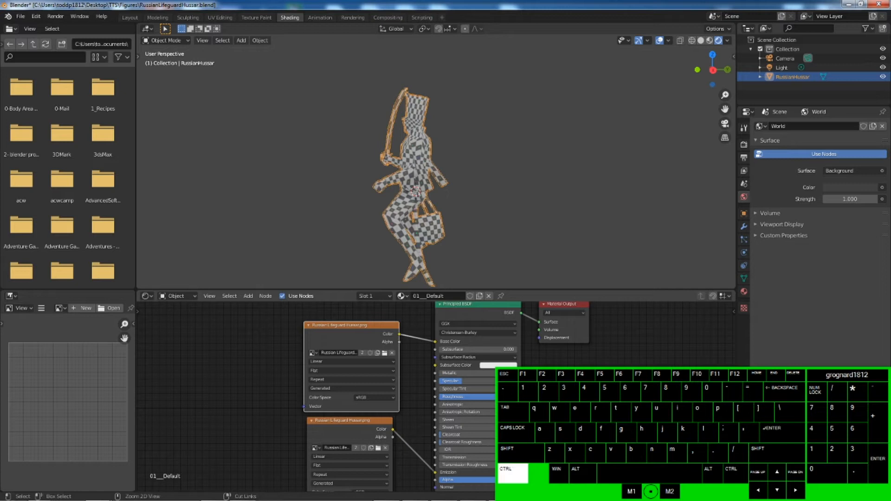
key("ctrl+z")
key("ctrl+z")
key("ctrl+z")
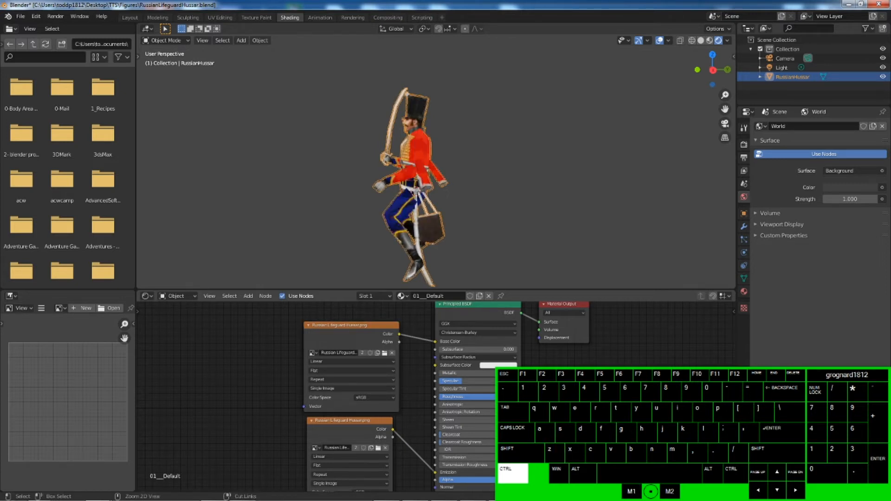
left_click(252, 384)
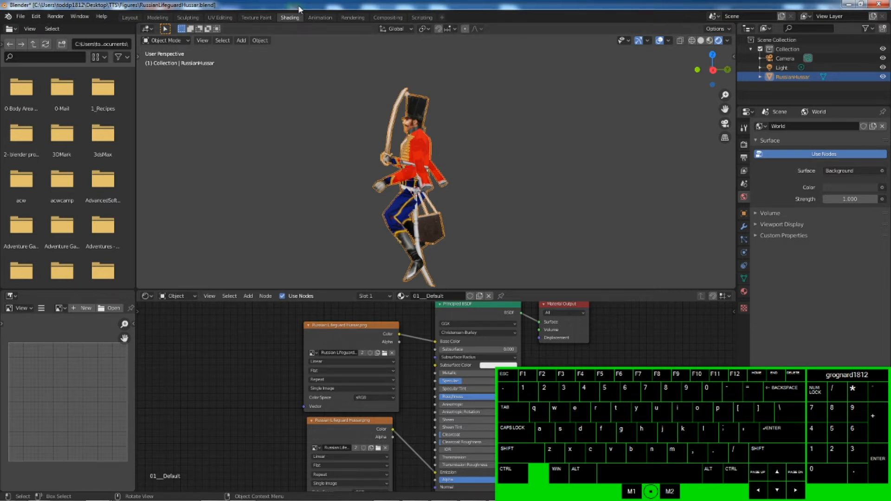
- In the new scene's material, add two Image Texture nodes beside the Principled BSDF
left_click_drag(298, 6, 411, 41)
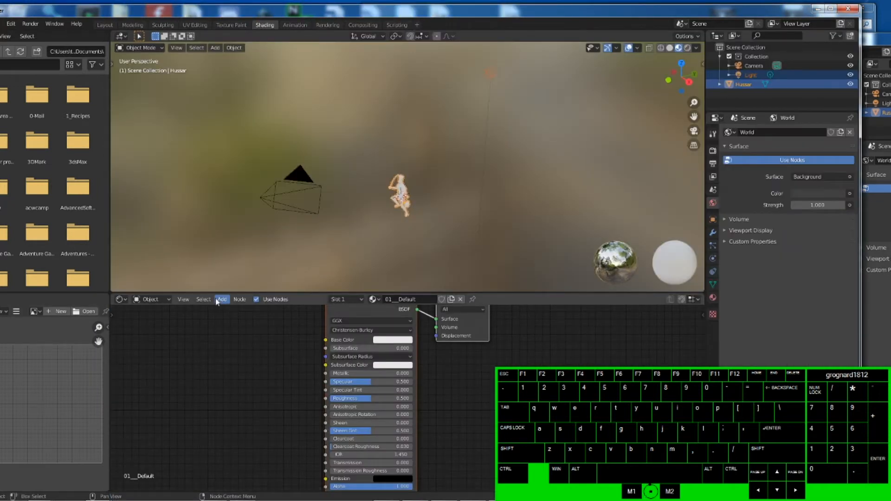
left_click(222, 301)
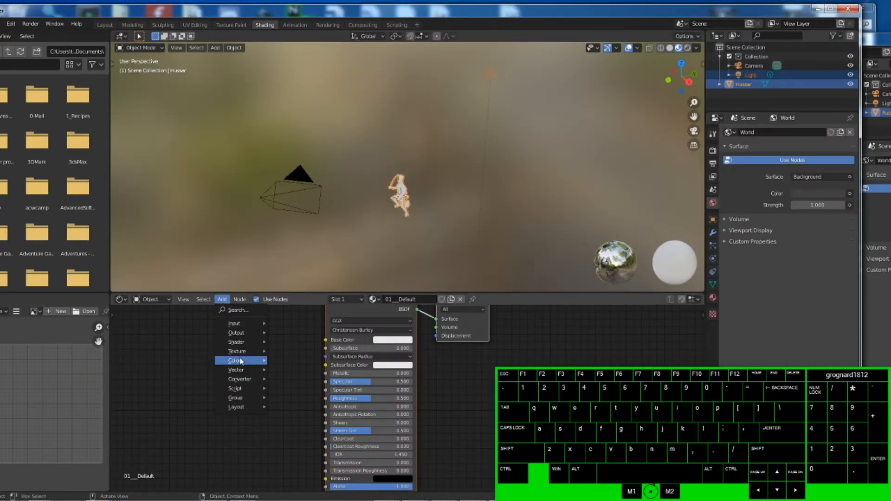
mouse_move(246, 353)
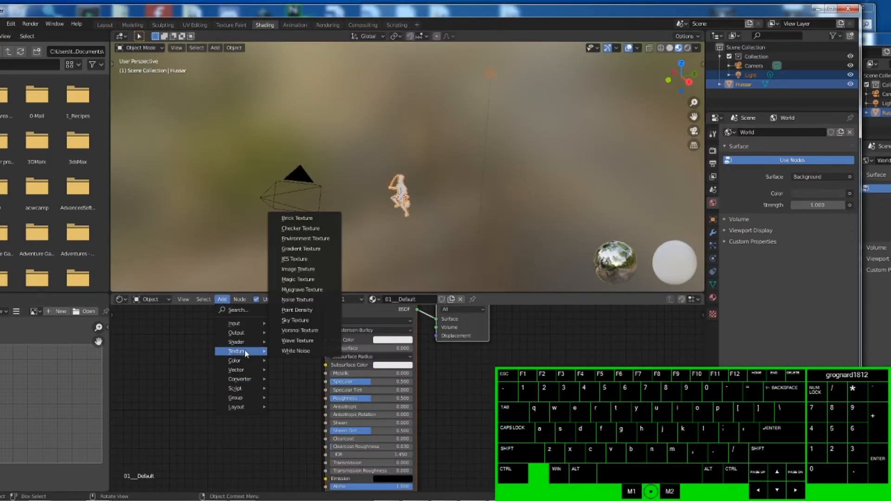
left_click(298, 269)
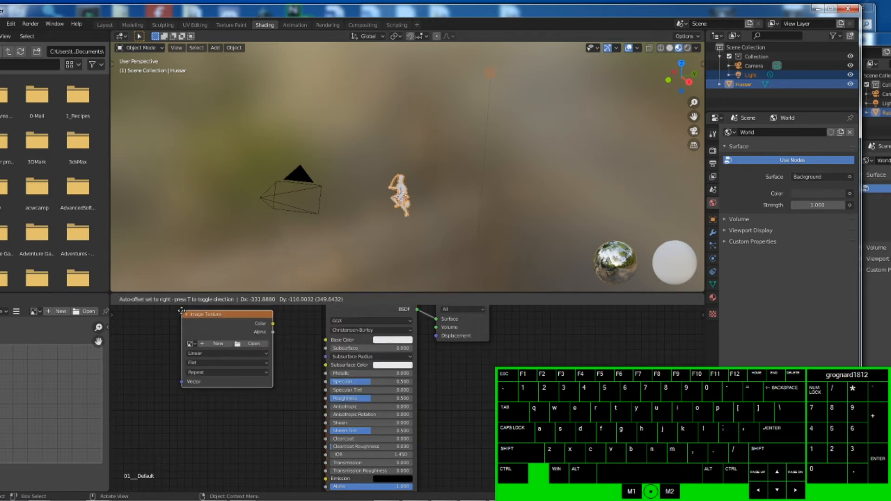
left_click(181, 311)
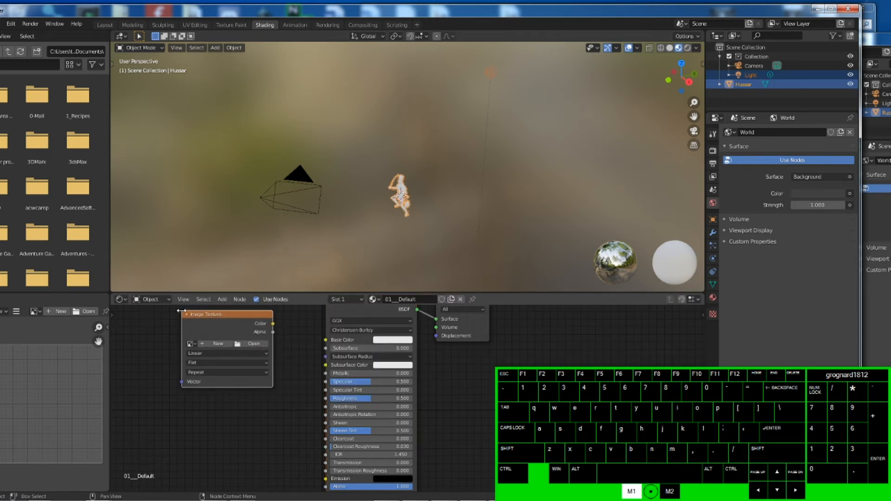
left_click(226, 301)
mouse_move(246, 353)
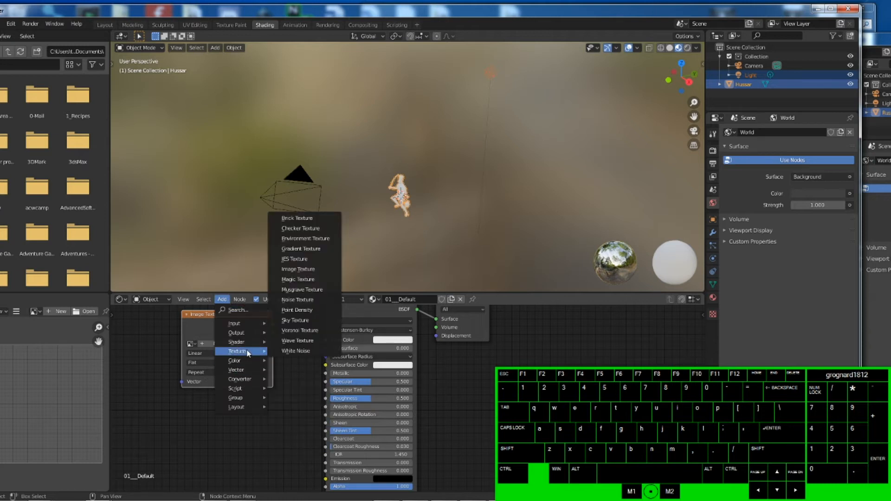
left_click(298, 269)
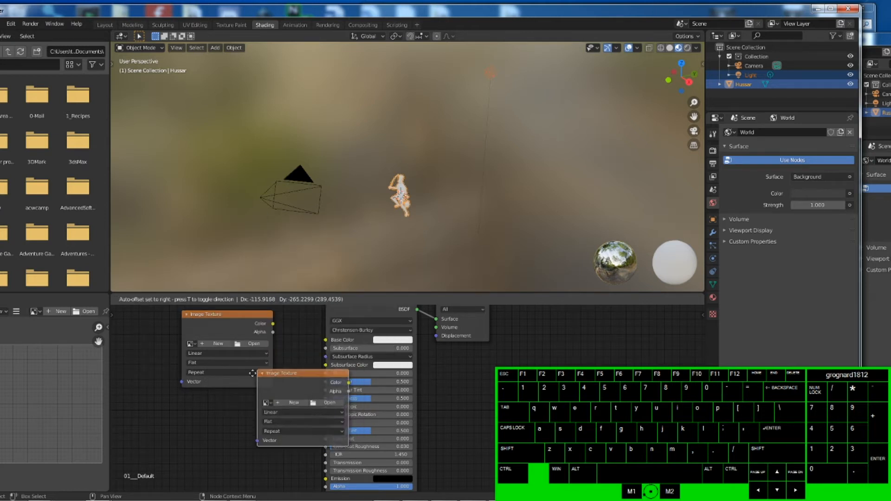
left_click(179, 405)
- Try to open Hussar.png from the recent TTS Modifying Objects folder in the first Image Texture node
left_click(264, 346)
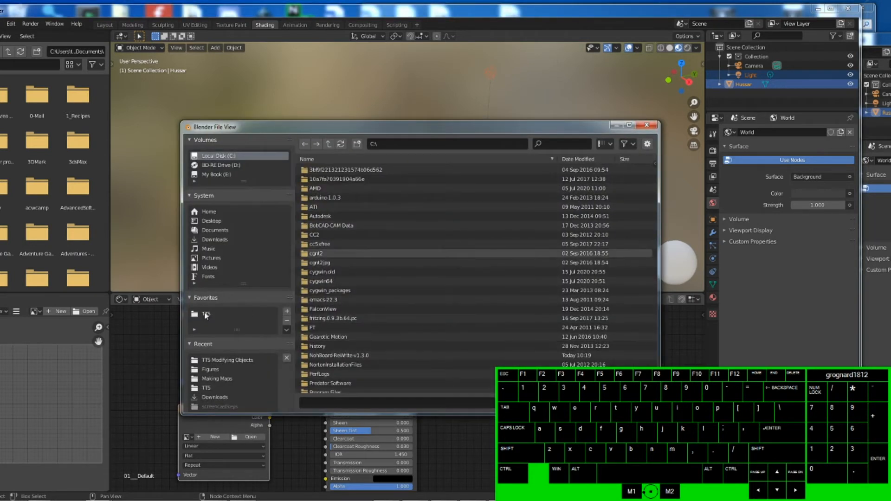
left_click(232, 361)
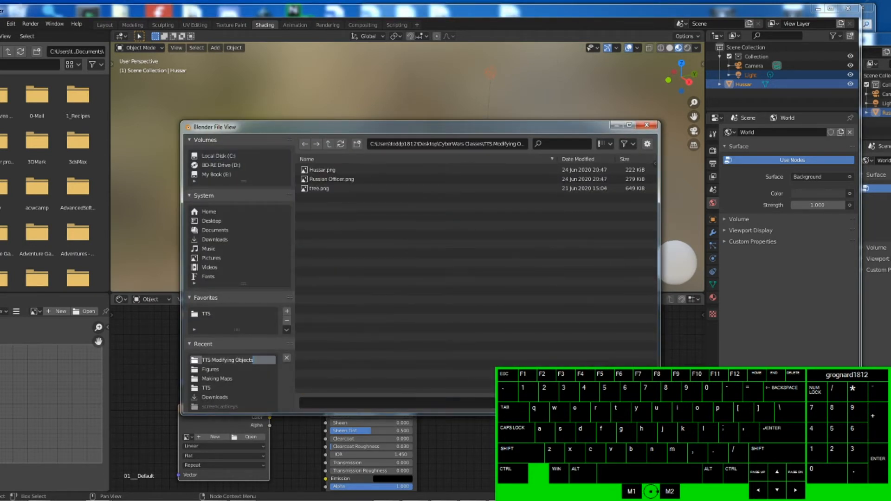
left_click(328, 171)
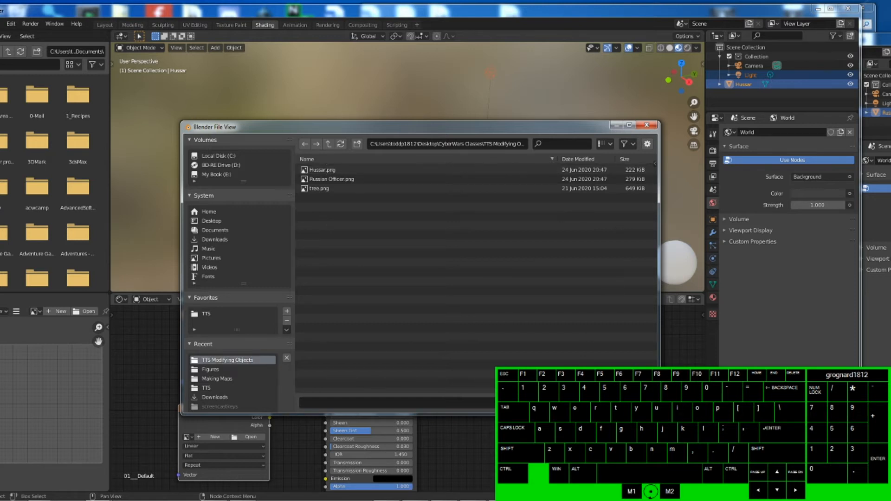
left_click(560, 403)
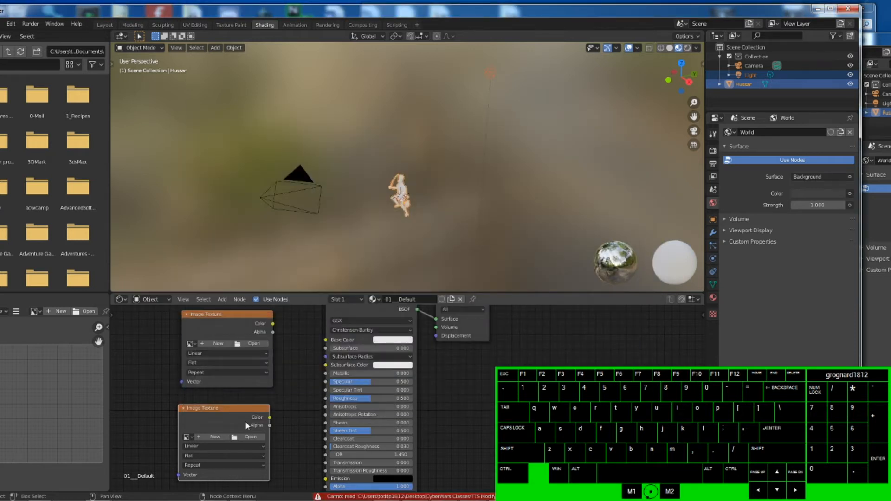
- Load Hussar.png from Desktop\CyberWars Classes\TTS Modifying Objects into the first Image Texture node
left_click(255, 347)
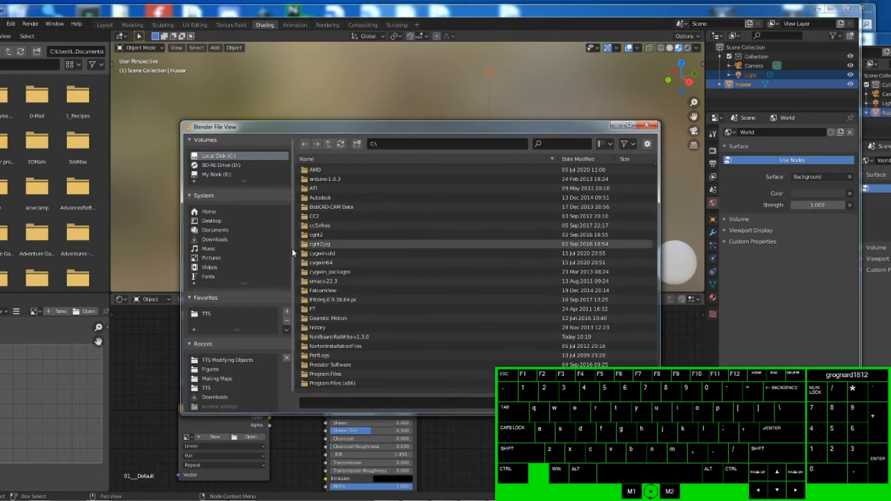
left_click(208, 222)
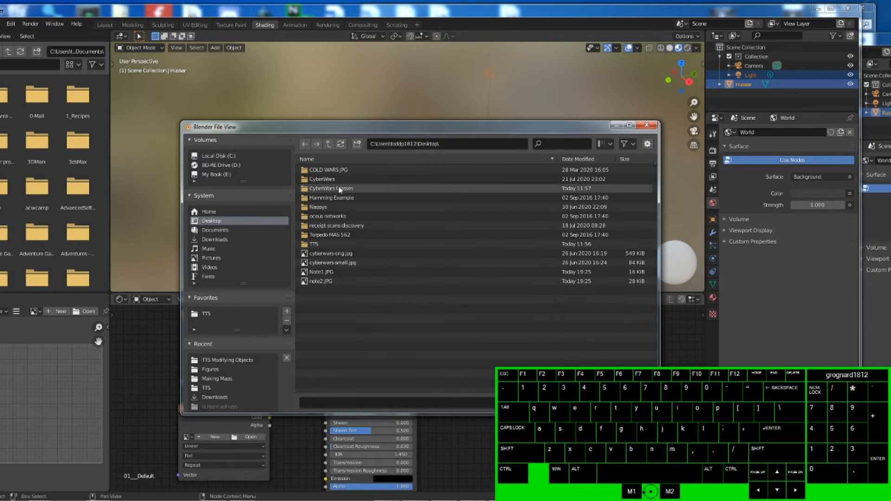
double_click(338, 188)
double_click(329, 188)
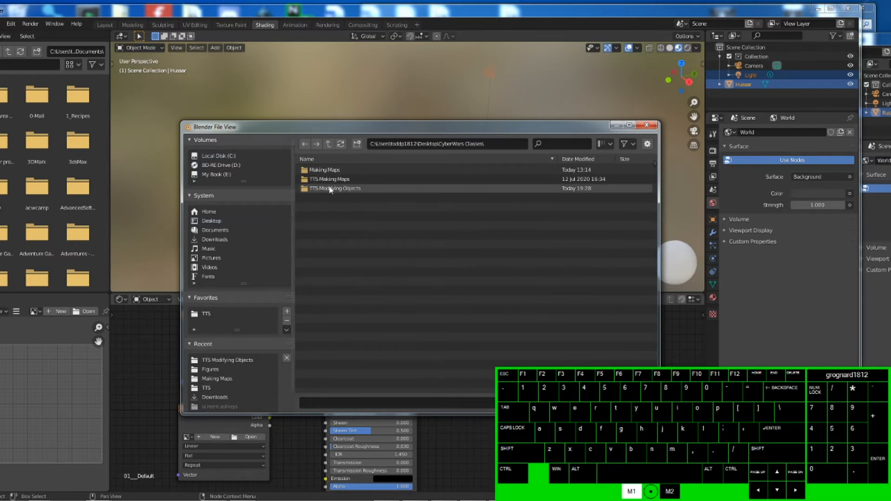
left_click(328, 171)
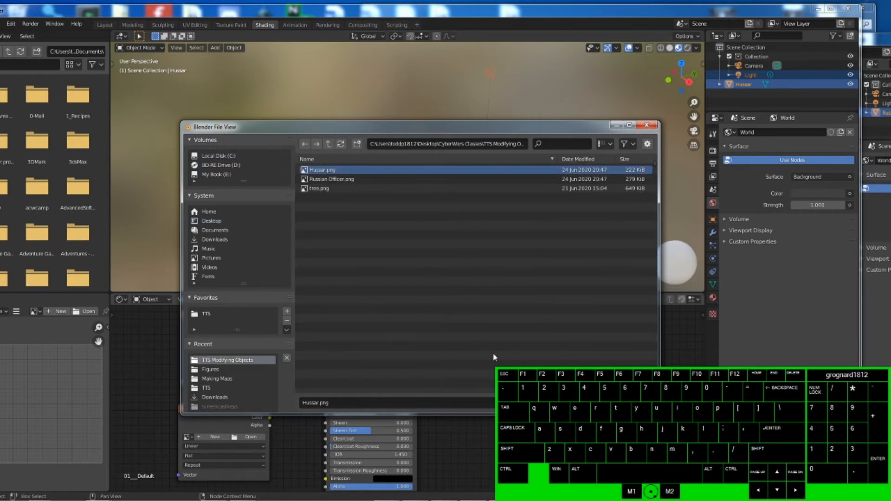
left_click(580, 403)
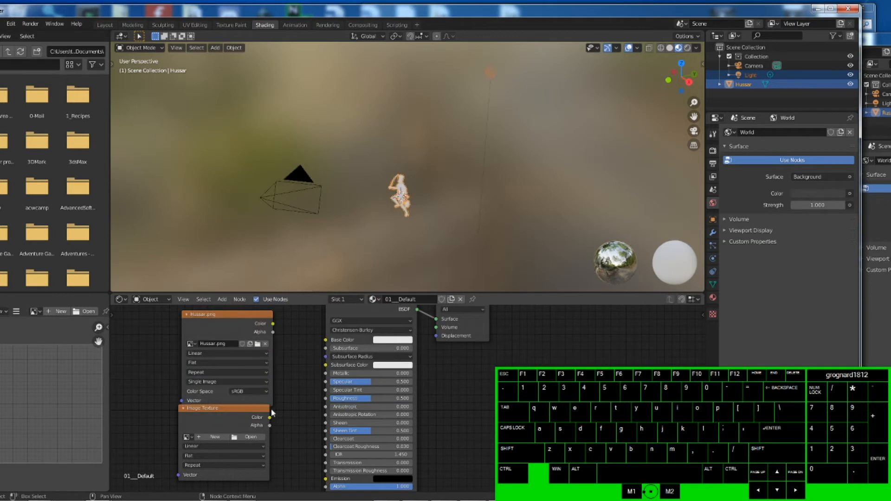
- Load Hussar.png from the same TTS Modifying Objects folder into the second Image Texture node
left_click(250, 437)
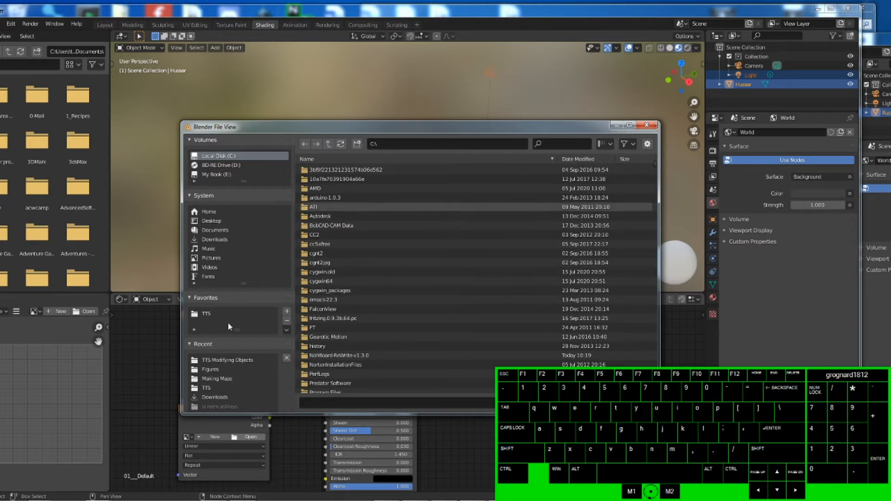
scroll(331, 230, "down", 1)
scroll(328, 259, "down", 2)
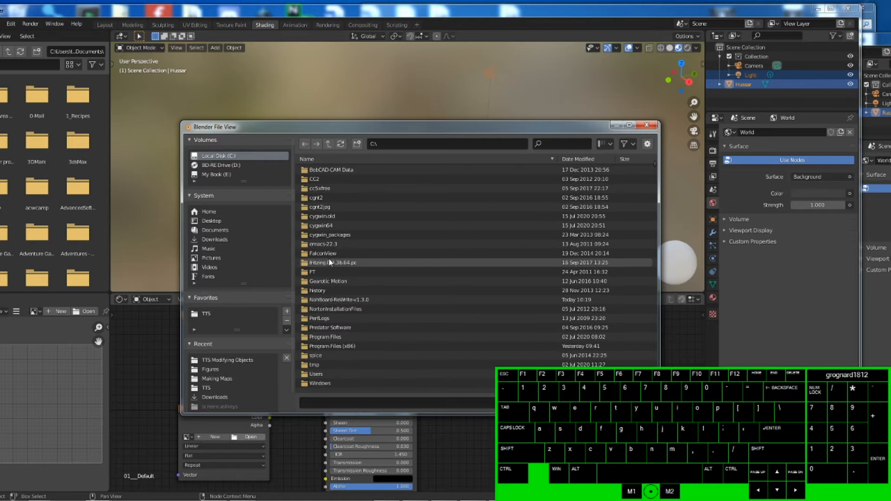
left_click(211, 221)
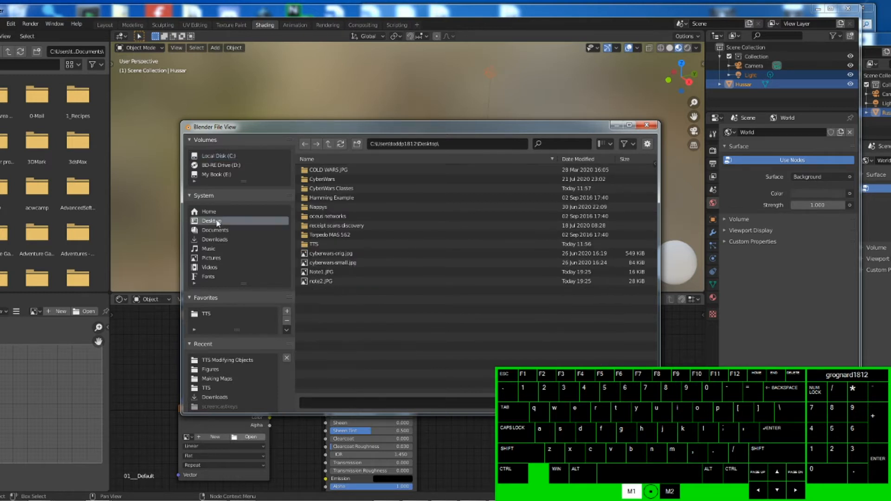
double_click(330, 187)
double_click(329, 189)
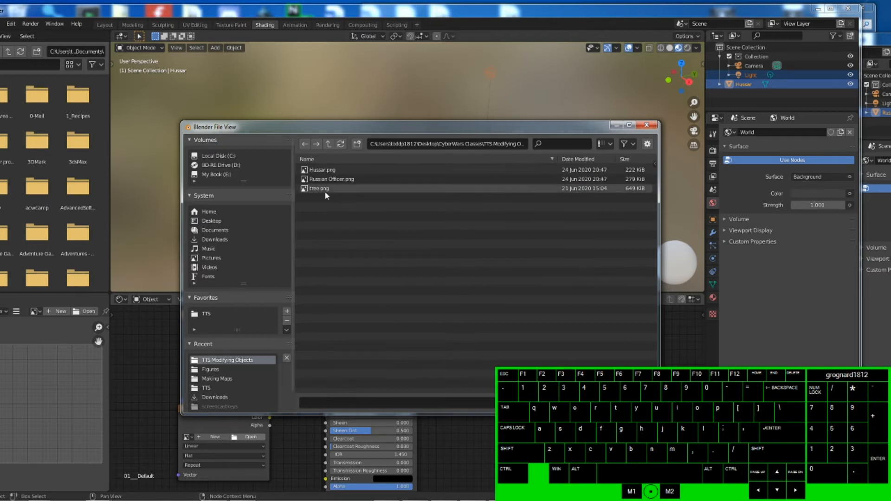
left_click(322, 170)
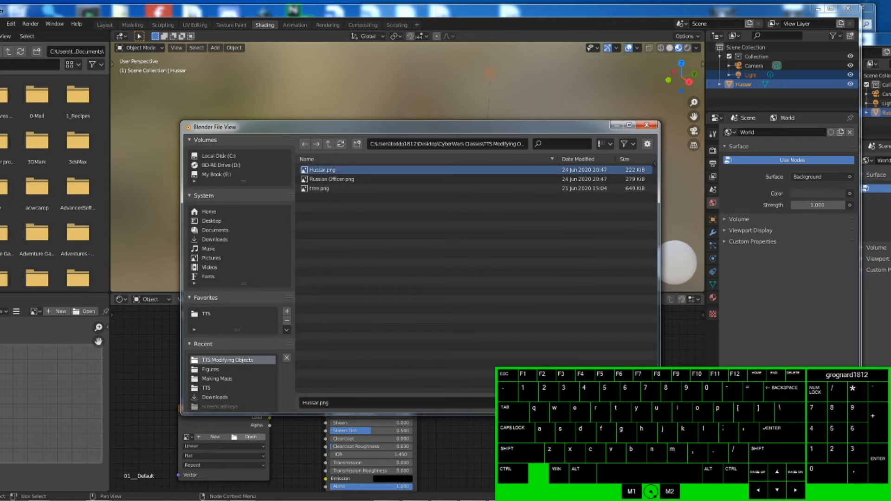
left_click(617, 403)
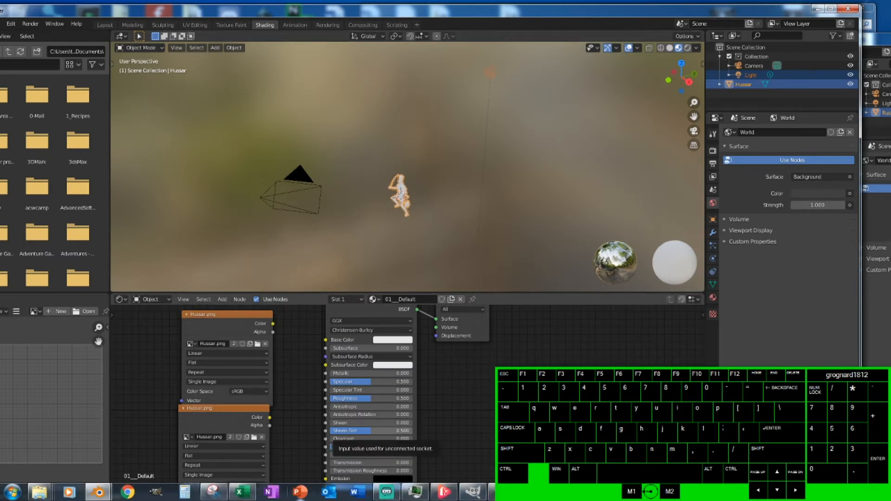
- Check how the reference hussar's image texture nodes connect to its Principled BSDF
mouse_move(103, 496)
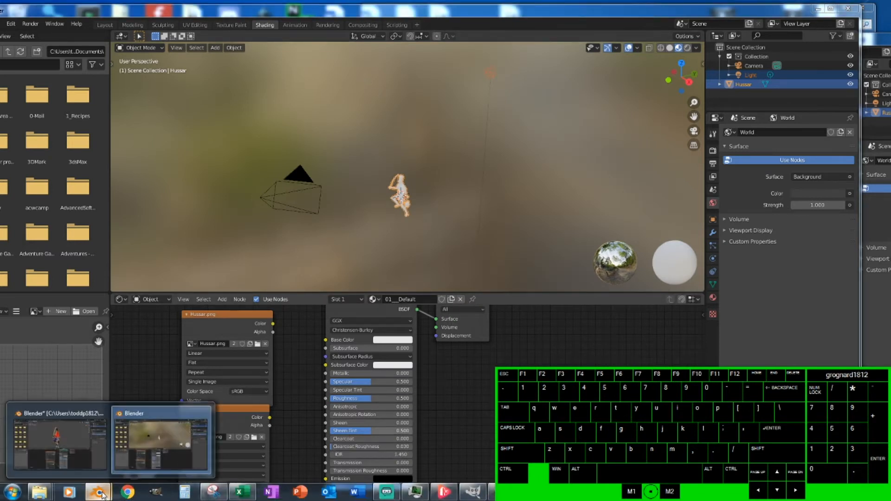
left_click(64, 435)
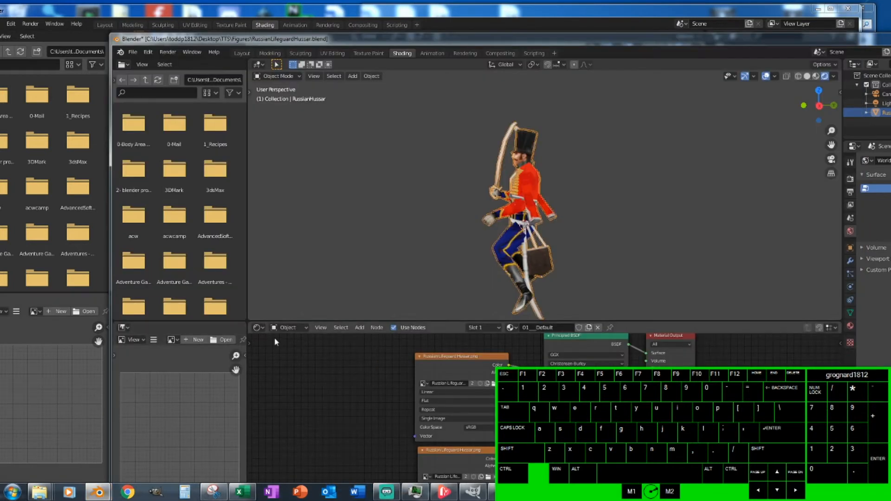
scroll(547, 425, "down", 2)
middle_click_drag(547, 425, 525, 385)
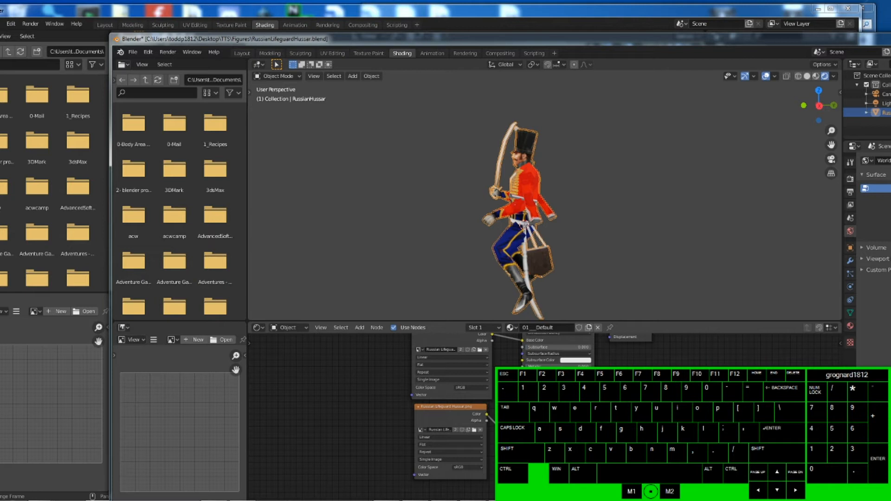
left_click(653, 7)
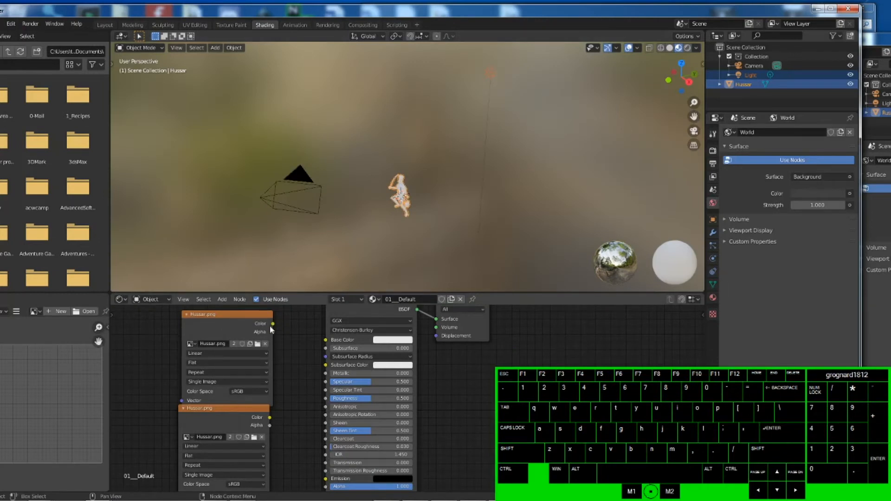
- Connect the first texture's Color to Base Color and the second texture's Color to Emission
left_click_drag(272, 324, 326, 340)
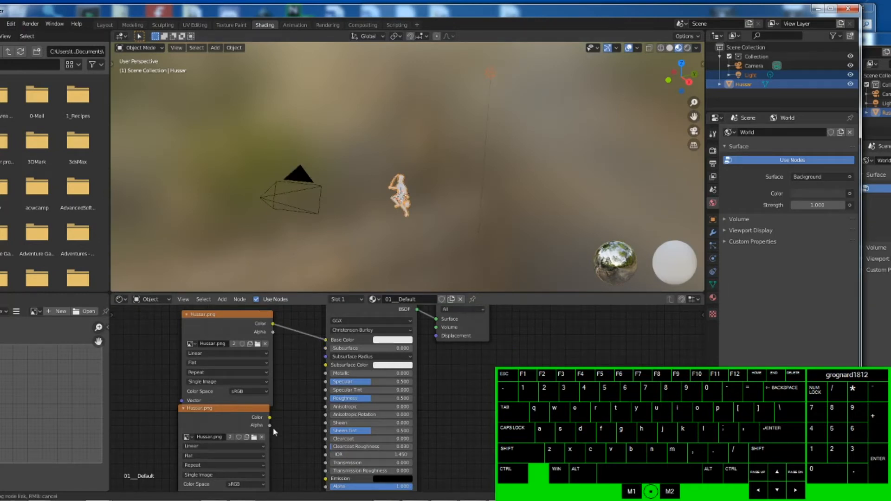
left_click_drag(269, 418, 325, 478)
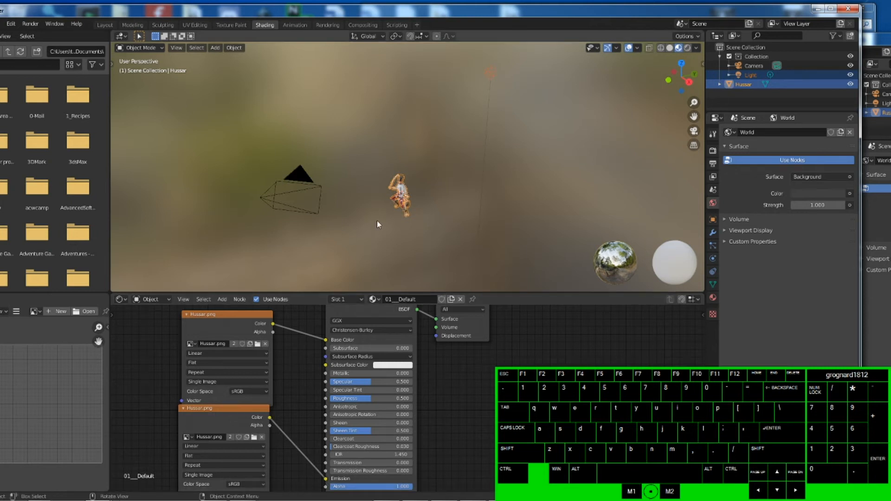
- Switch the viewport to Rendered shading and inspect the textured hussar from several angles
scroll(377, 225, "up", 6)
scroll(417, 213, "down", 3)
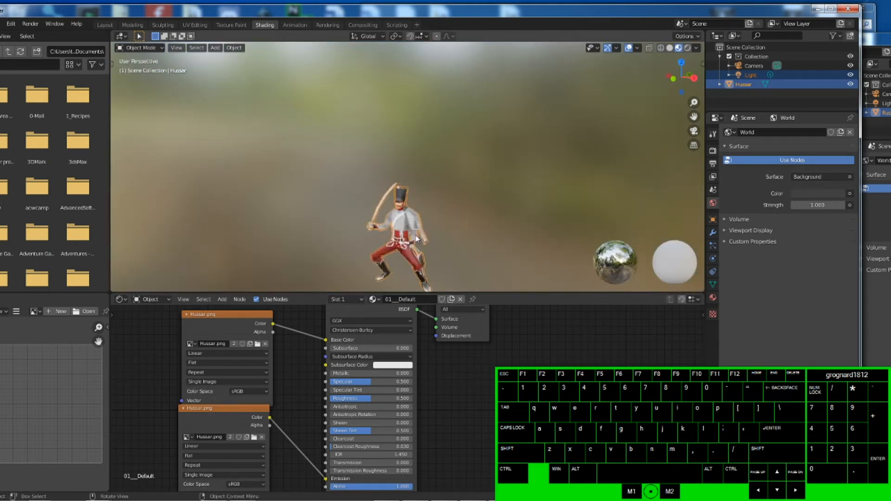
left_click(687, 48)
mouse_move(389, 244)
middle_mouse_down()
mouse_move(423, 251)
mouse_move(535, 230)
mouse_move(466, 237)
mouse_move(327, 219)
mouse_move(417, 240)
mouse_move(412, 249)
middle_mouse_up()
scroll(392, 244, "up", 2)
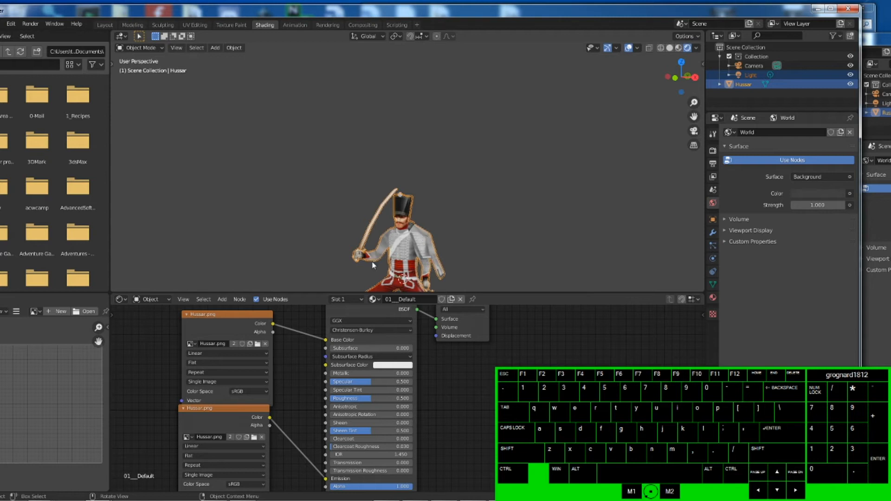
scroll(438, 260, "down", 2)
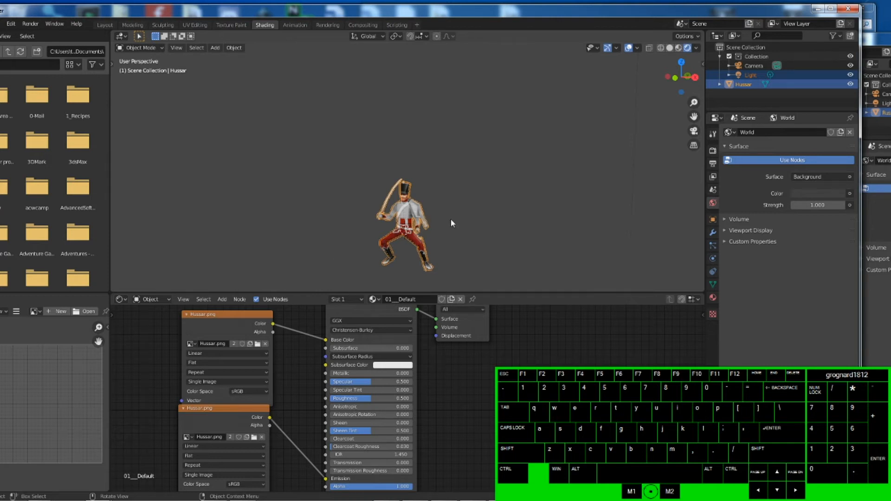
mouse_move(451, 242)
middle_mouse_down()
mouse_move(333, 230)
mouse_move(447, 238)
middle_mouse_up()
middle_click_drag(382, 238, 408, 224)
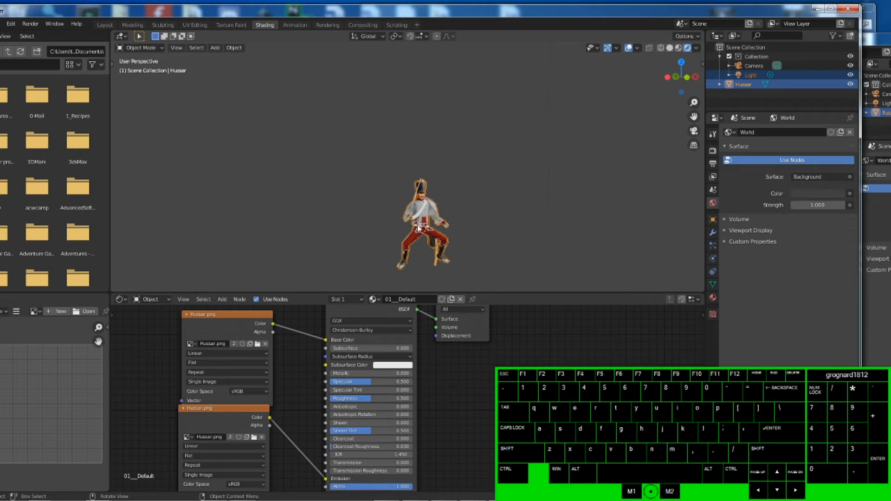
- Orbit and zoom the viewport to examine the textured hussar up close
mouse_move(399, 215)
middle_mouse_down()
mouse_move(419, 220)
mouse_move(457, 207)
mouse_move(409, 226)
middle_mouse_up()
scroll(409, 226, "up", 5)
scroll(409, 226, "down", 2)
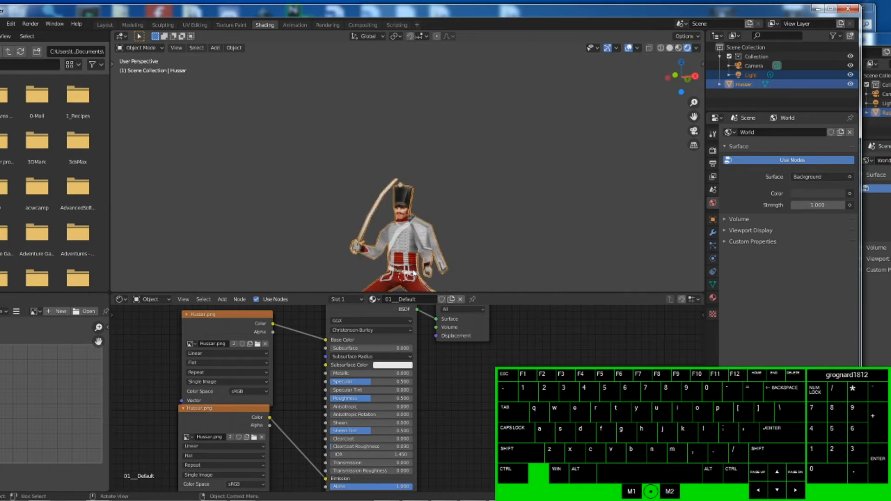
scroll(414, 219, "down", 3)
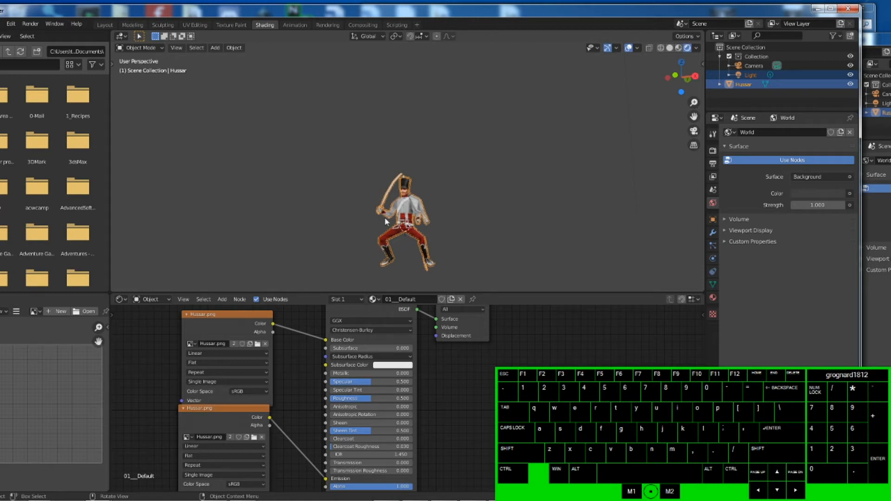
middle_click_drag(409, 218, 403, 231)
- Minimize the Blender windows and switch to GIMP
left_click(816, 8)
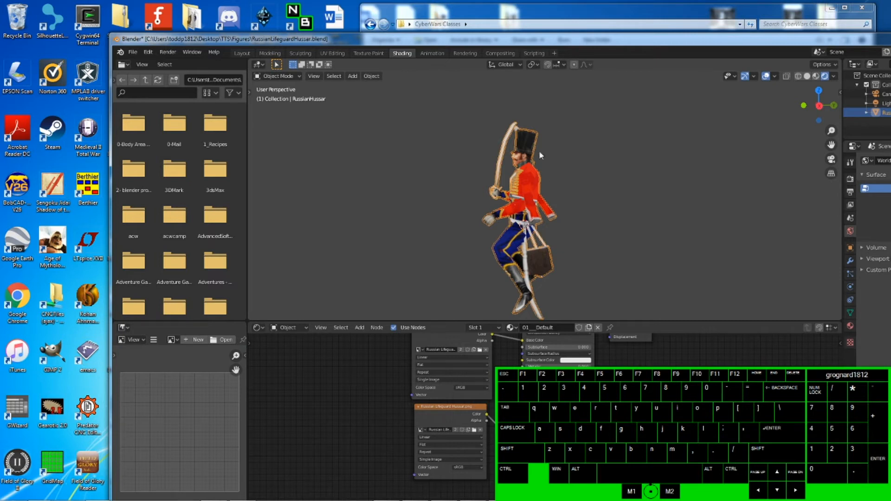
left_click(739, 14)
mouse_move(388, 500)
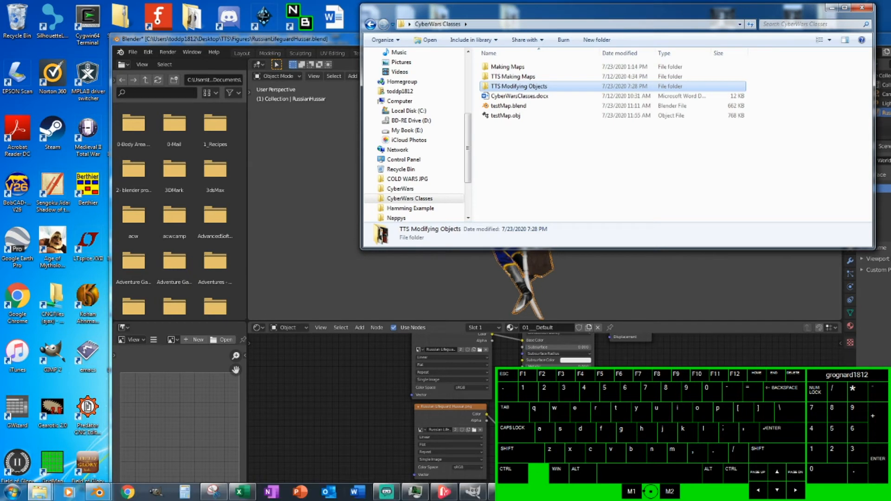
left_click(98, 492)
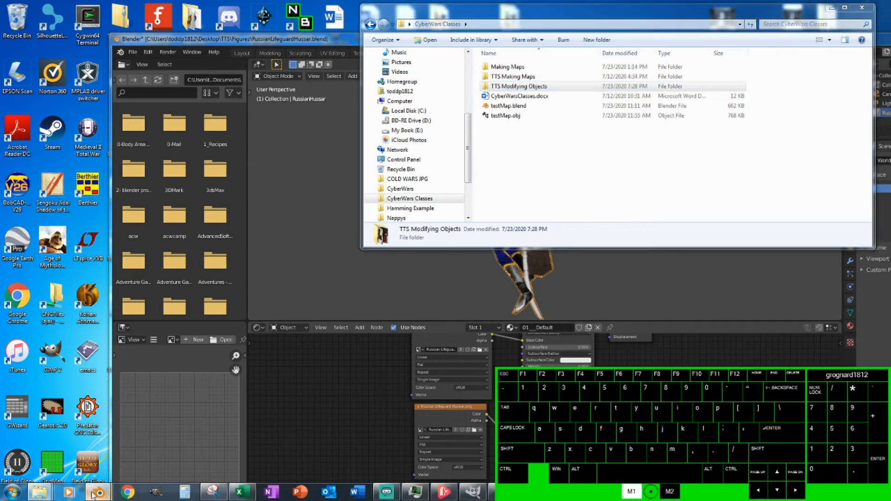
left_click(157, 442)
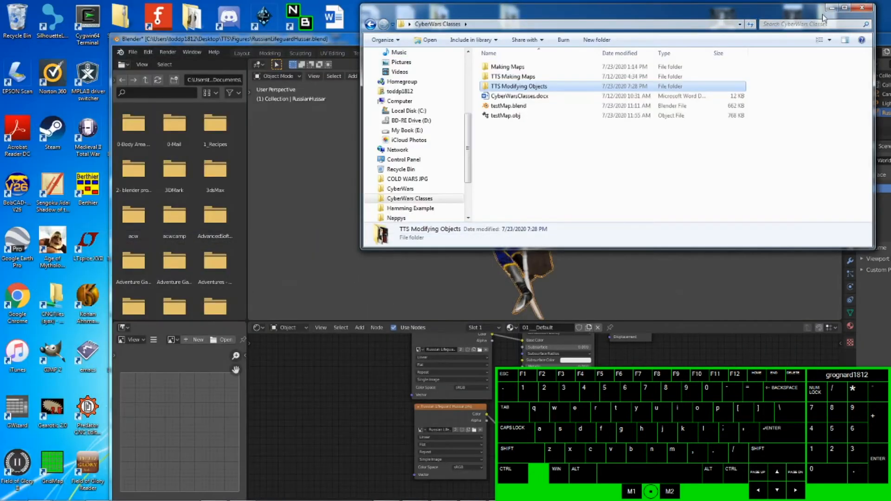
left_click(831, 7)
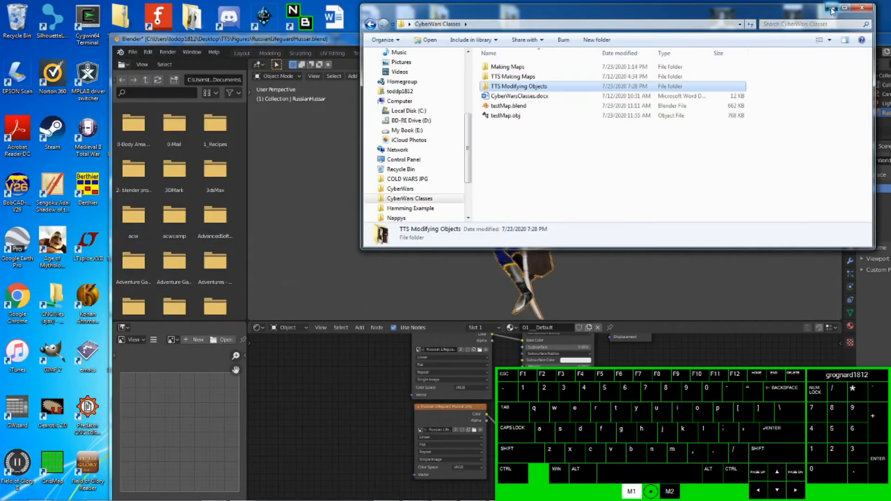
left_click_drag(838, 41, 734, 42)
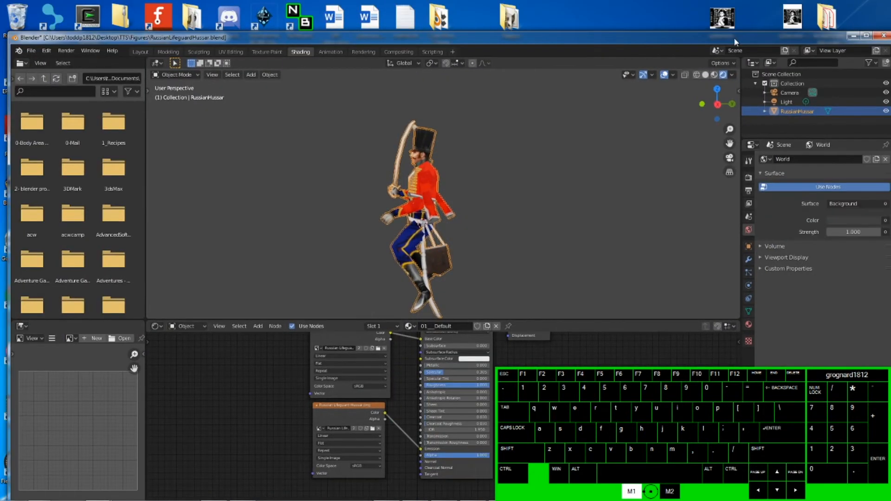
left_click(853, 35)
mouse_move(269, 500)
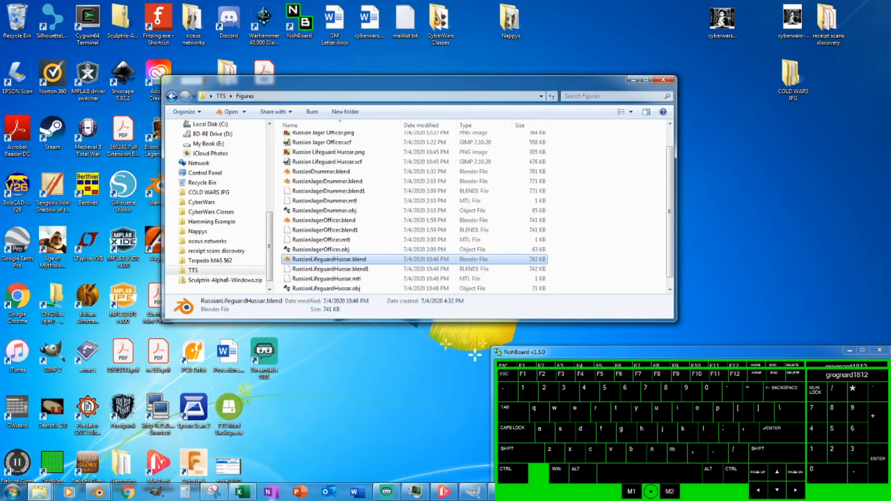
mouse_move(474, 492)
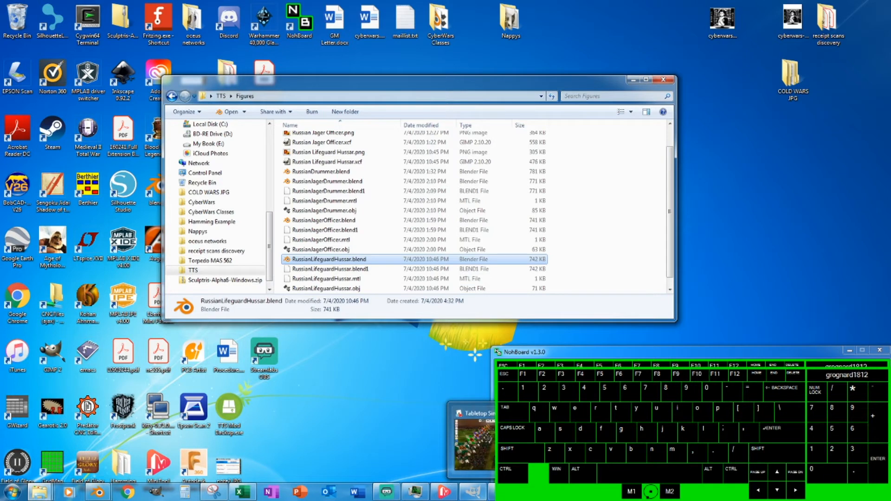
mouse_move(214, 495)
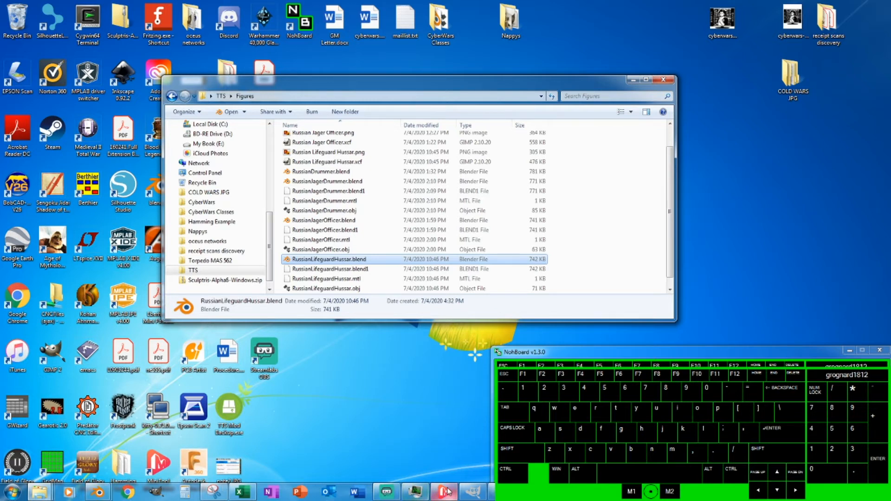
left_click(473, 492)
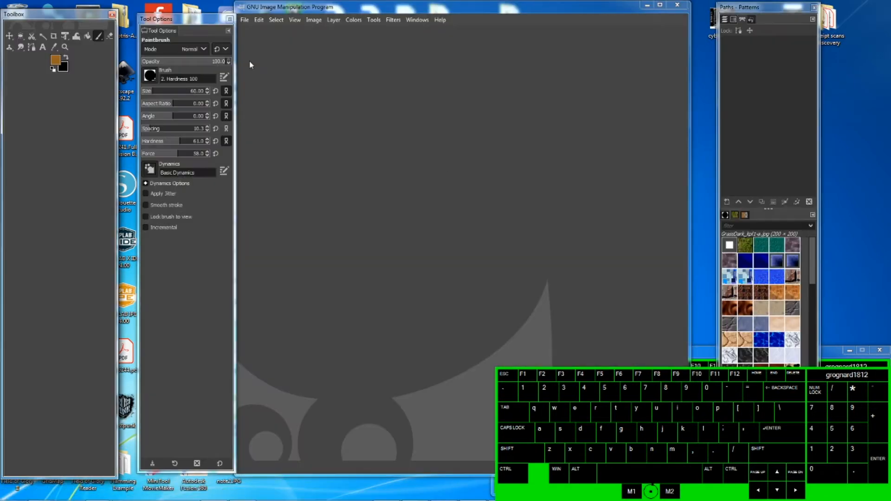
- Open Hussar.png from the Desktop's CyberWars Classes > TTS Modifying Objects folder in GIMP
left_click(246, 21)
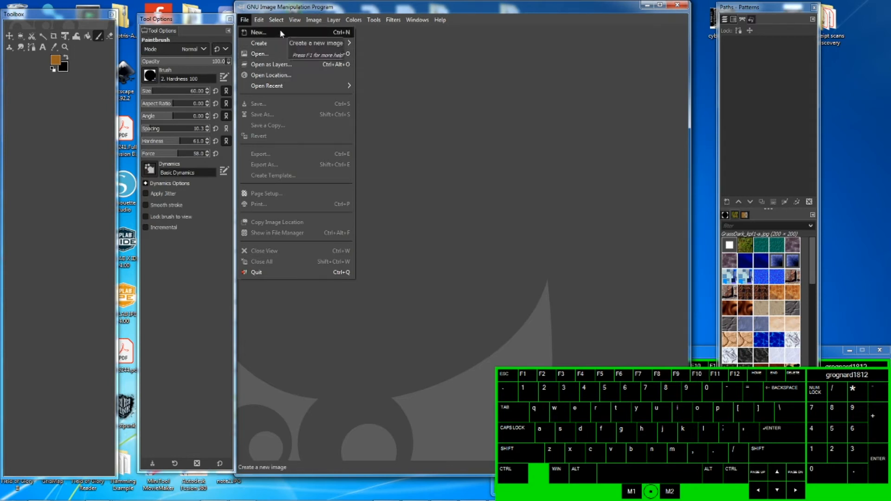
left_click(277, 55)
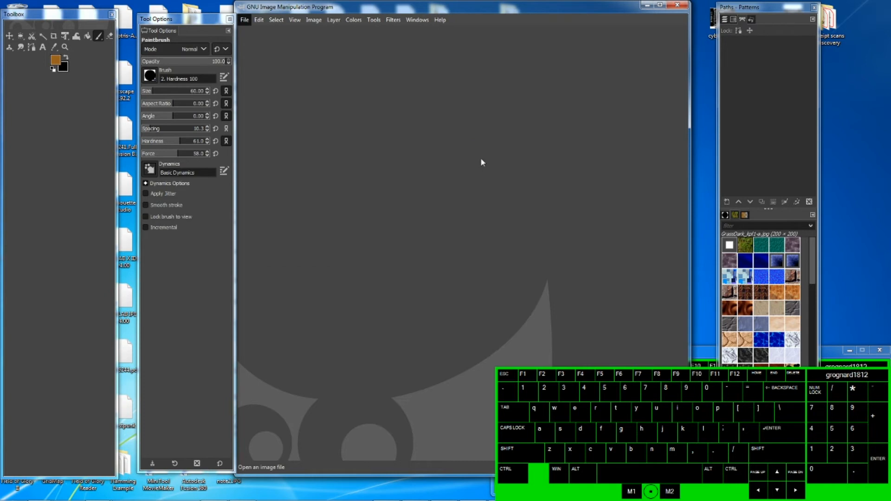
left_click(185, 19)
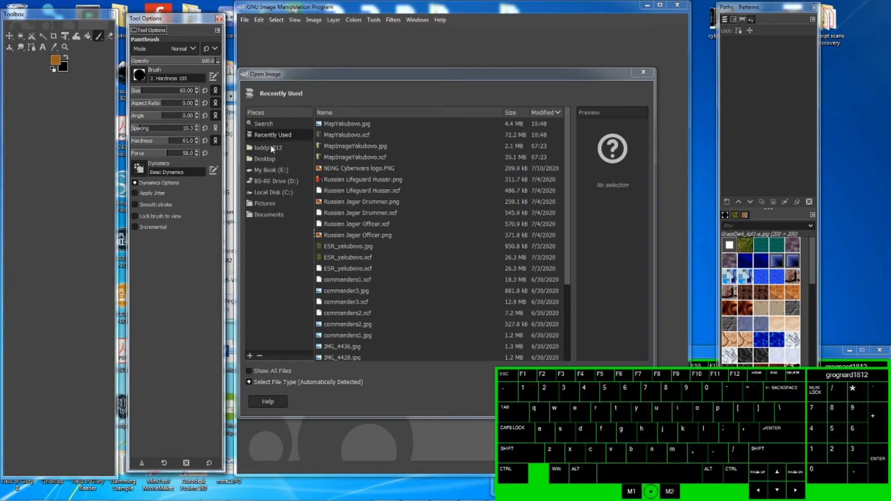
left_click(268, 159)
double_click(366, 145)
double_click(353, 147)
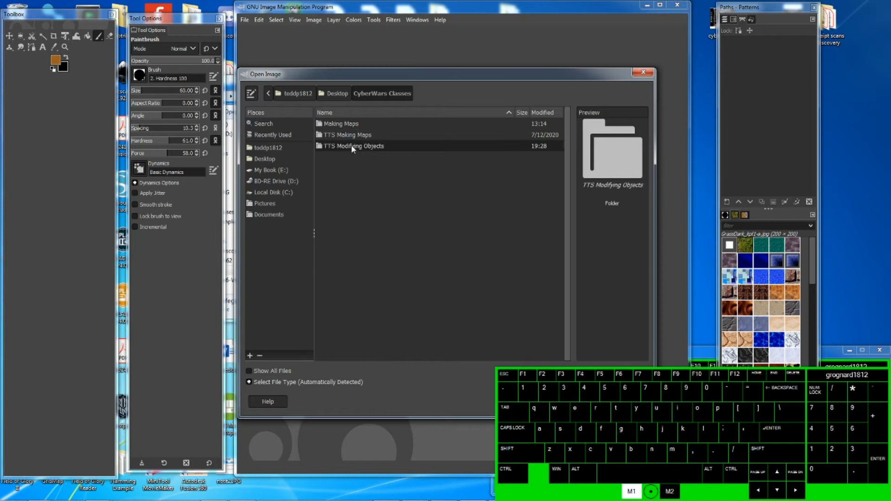
double_click(336, 126)
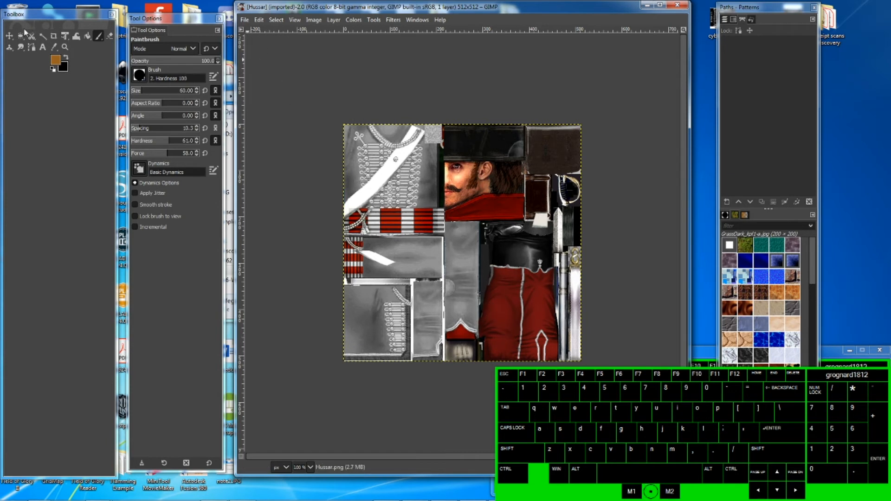
- Fuzzy-select the braid pattern on the right red trouser leg in the texture
left_click(42, 36)
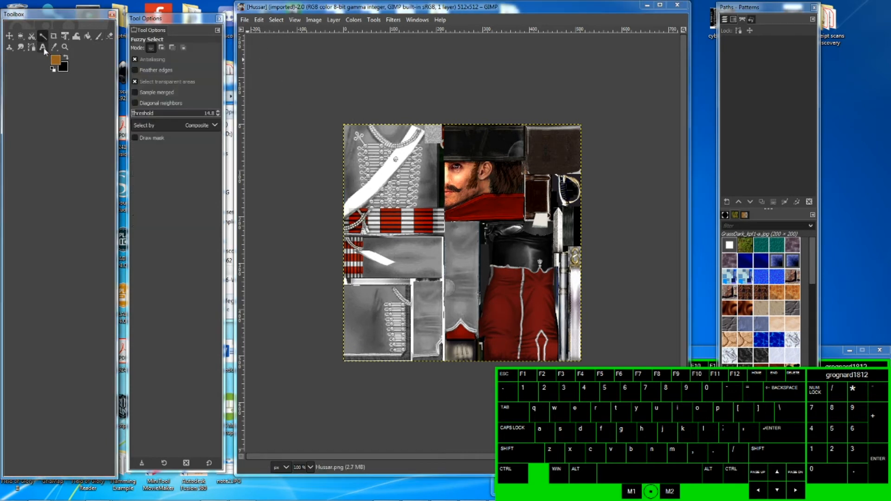
left_click(517, 293)
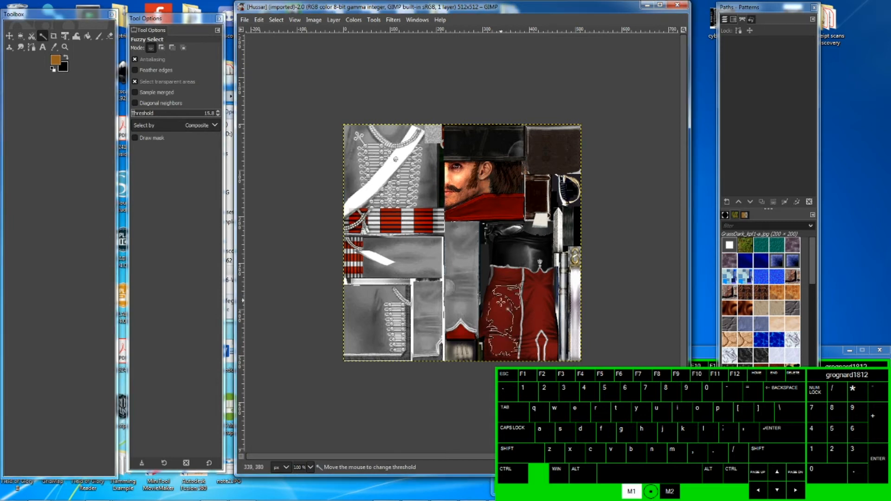
left_click(535, 321)
left_click(550, 353)
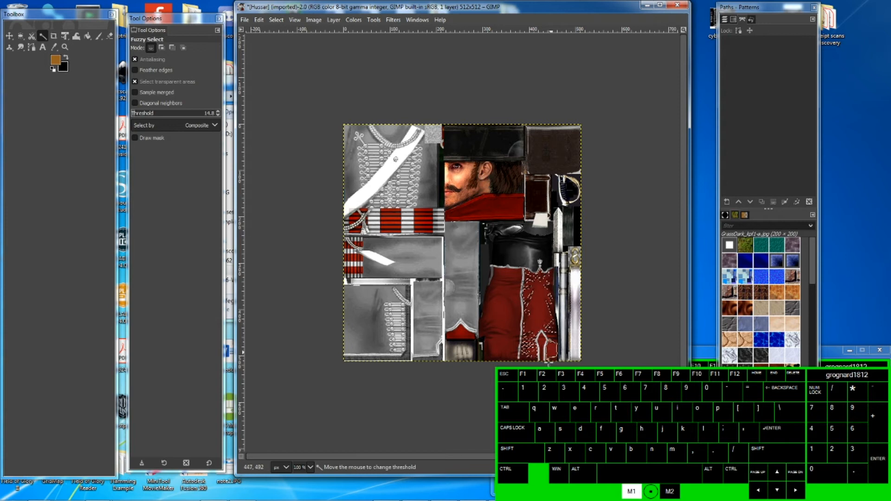
left_click(532, 350)
left_click(536, 313)
left_click(541, 317)
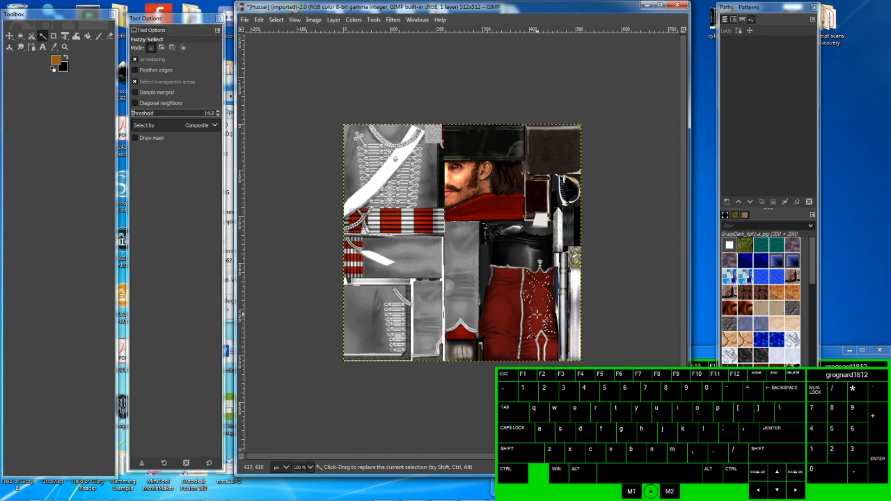
scroll(537, 314, "up", 4, "ctrl")
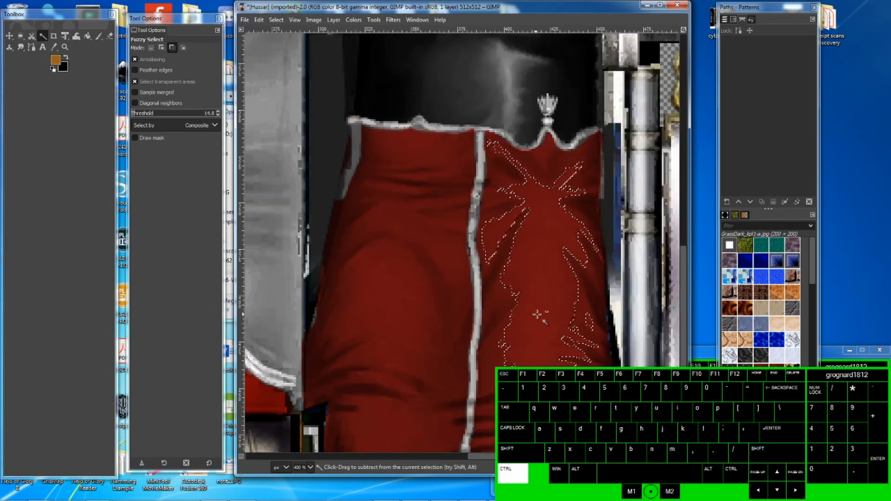
scroll(537, 314, "down", 2, "ctrl")
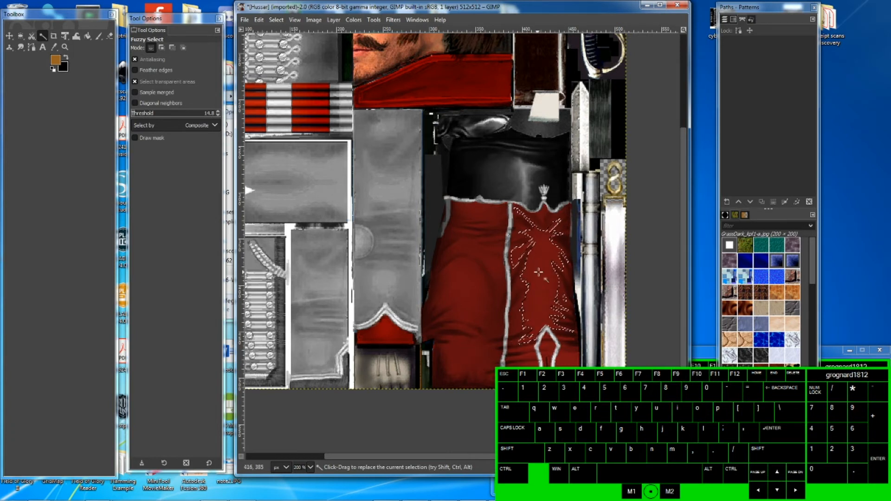
left_click(532, 289)
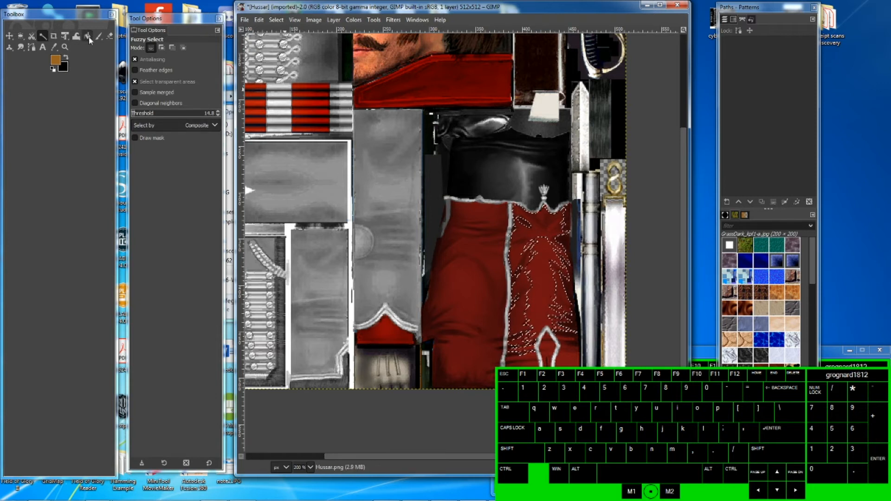
- Bucket-fill the selected trouser area with blue, HTML colour 208197
left_click(88, 36)
left_click(56, 65)
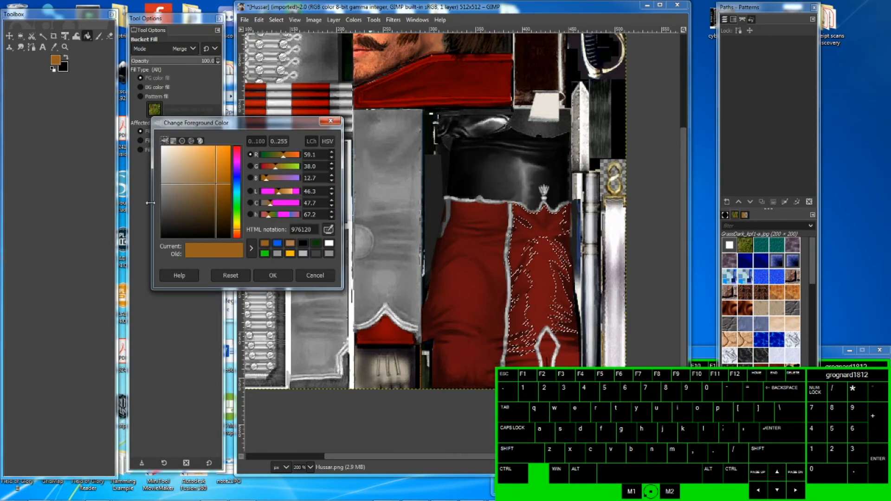
left_click(237, 193)
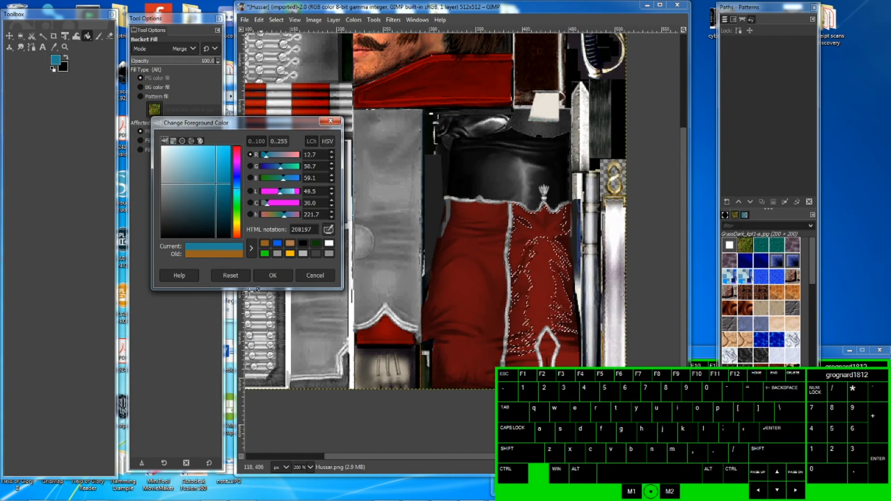
left_click(274, 276)
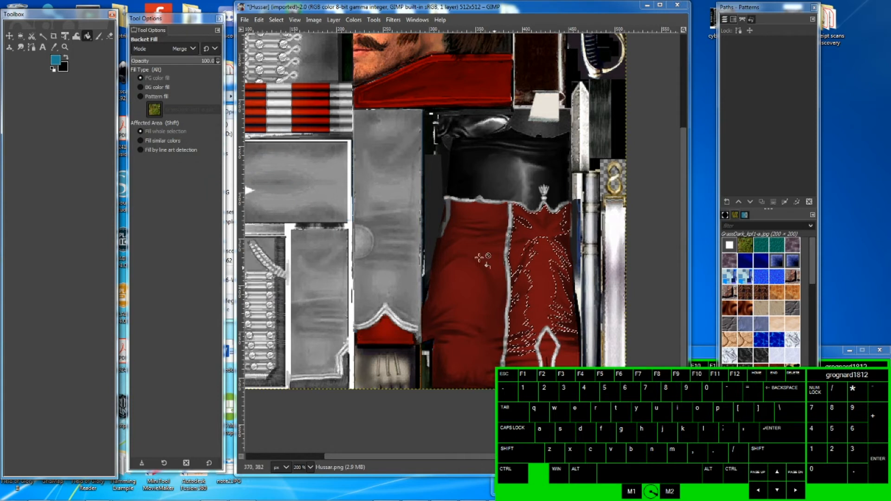
left_click(526, 284)
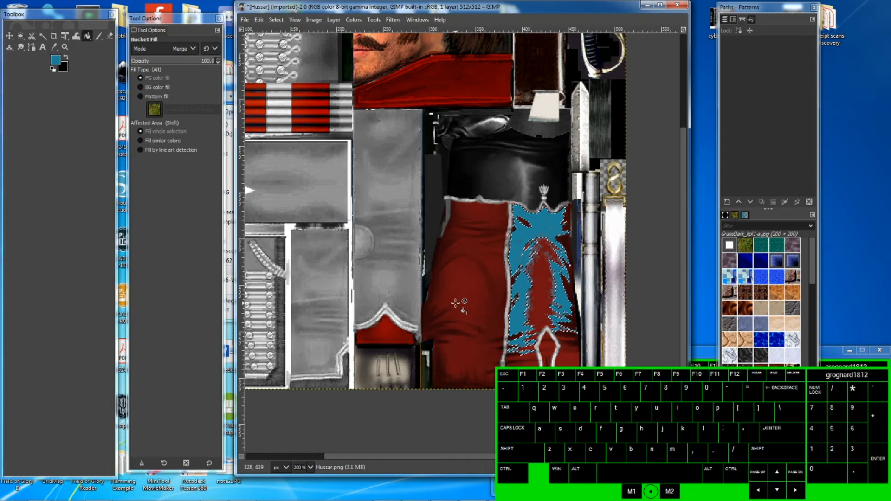
- Fuzzy-select the left trouser leg's red area and bucket-fill it with the same blue
left_click(45, 36)
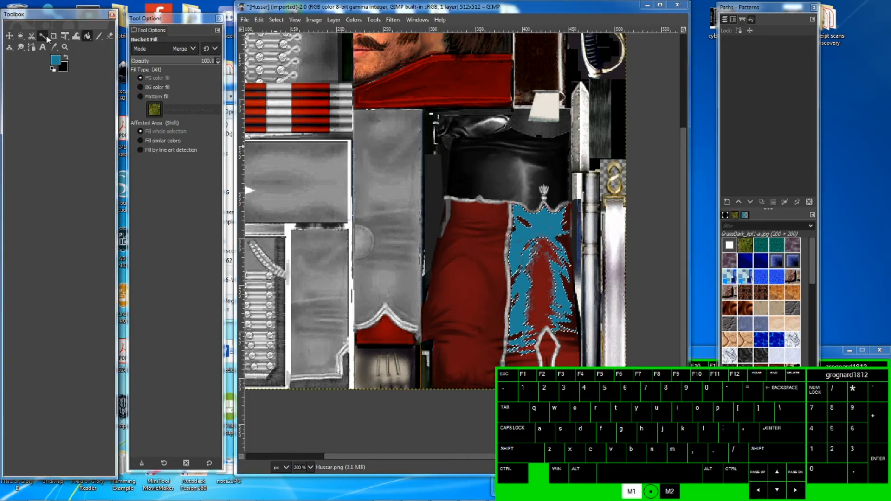
left_click(466, 304)
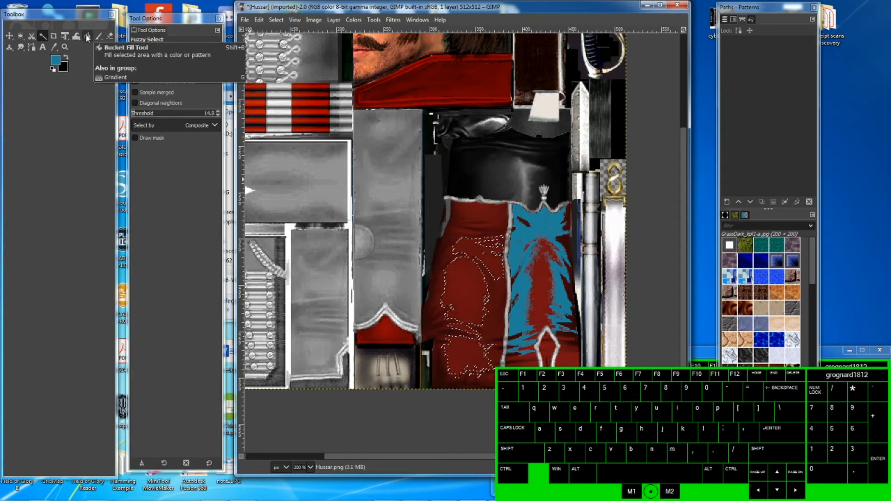
key("shift+b")
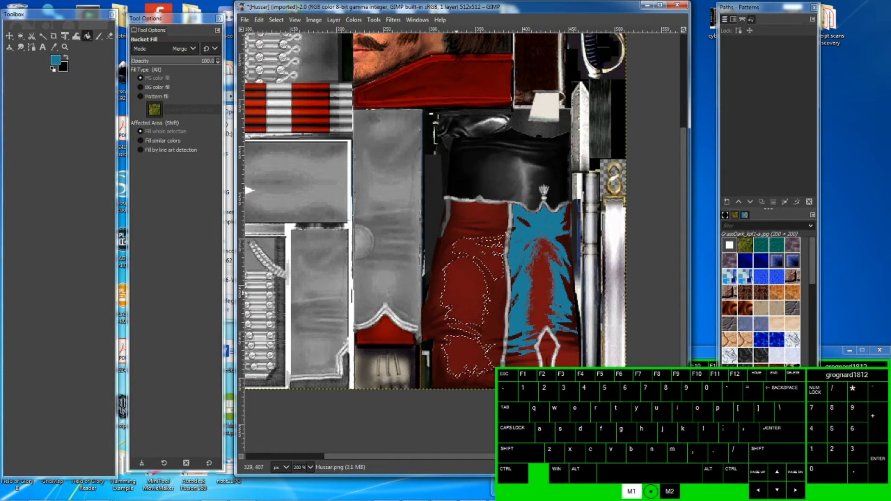
left_click(462, 298)
- Fuzzy-select the remaining red patches across the trouser texture and bucket-fill them with the same blue
left_click(43, 36)
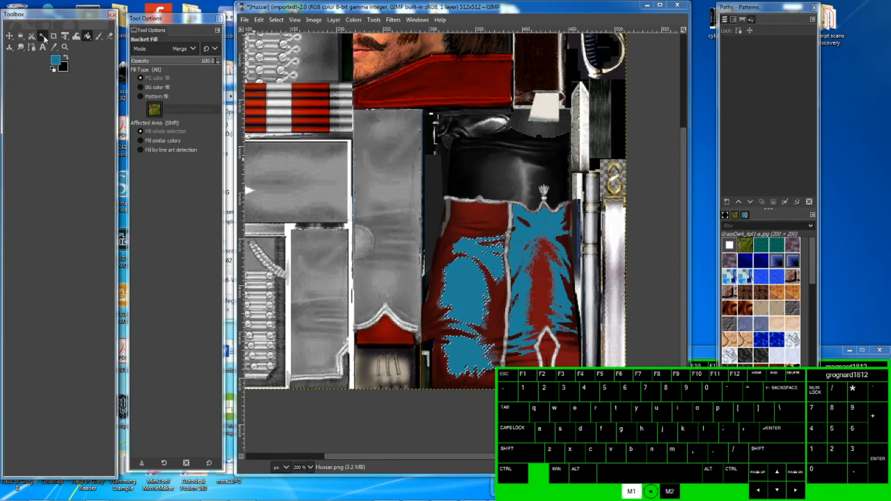
left_click(482, 214)
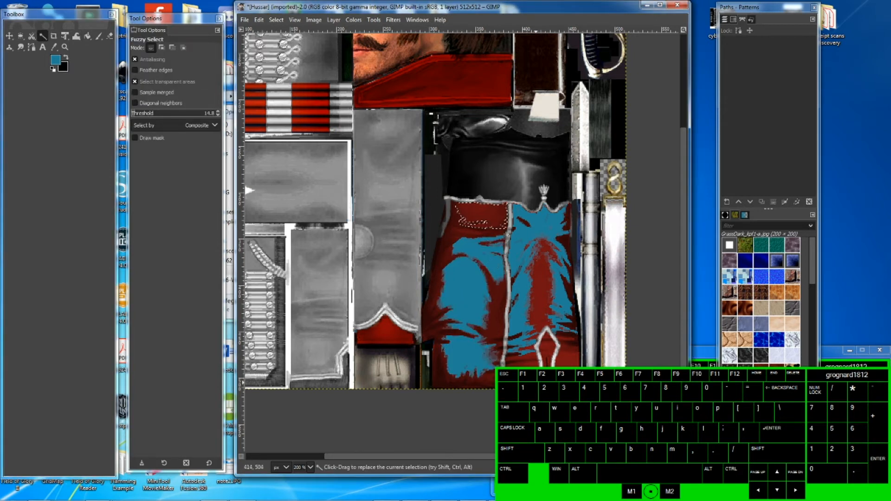
left_click(529, 361, "shift")
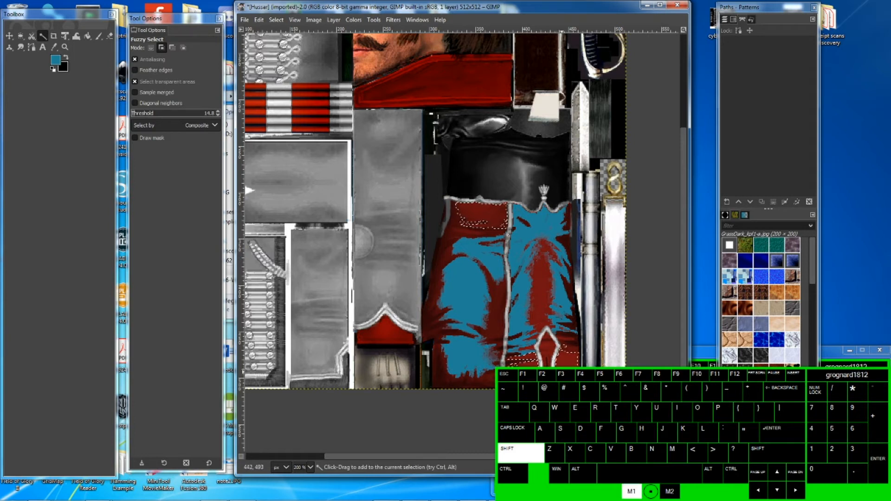
left_click(547, 350, "shift")
left_click(548, 342, "shift")
left_click(542, 316, "shift")
left_click(542, 290, "shift")
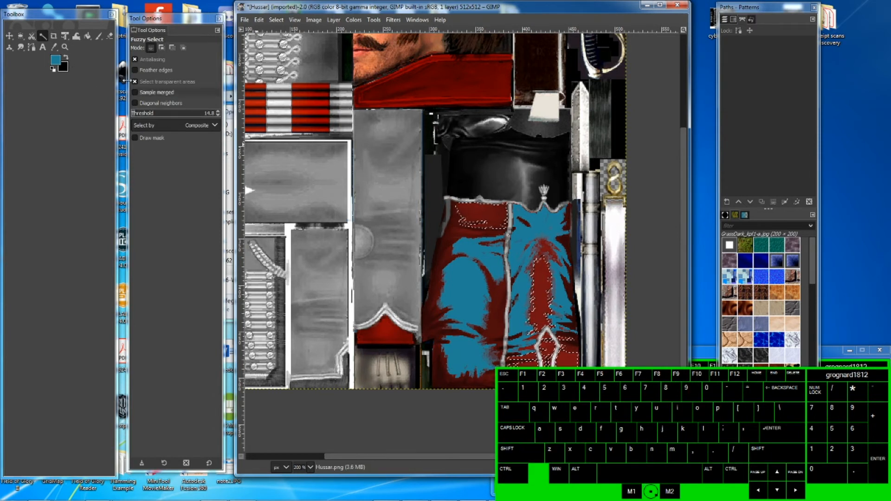
key("shift+b")
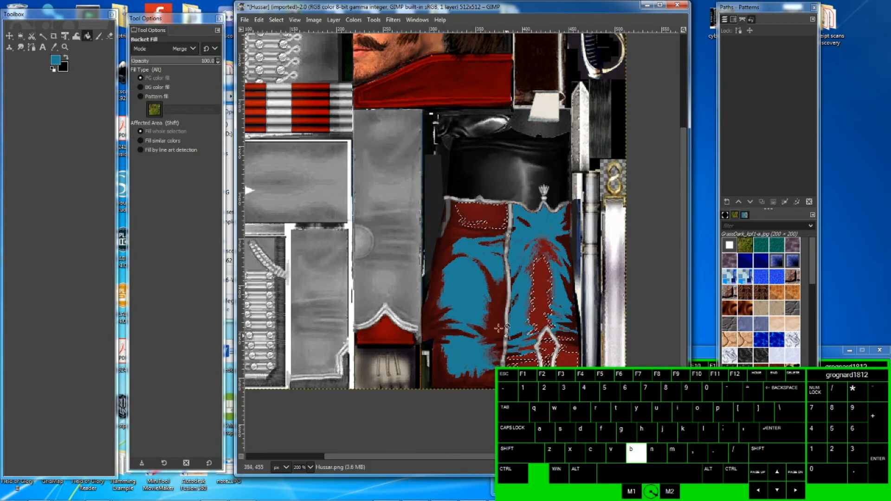
left_click(478, 222)
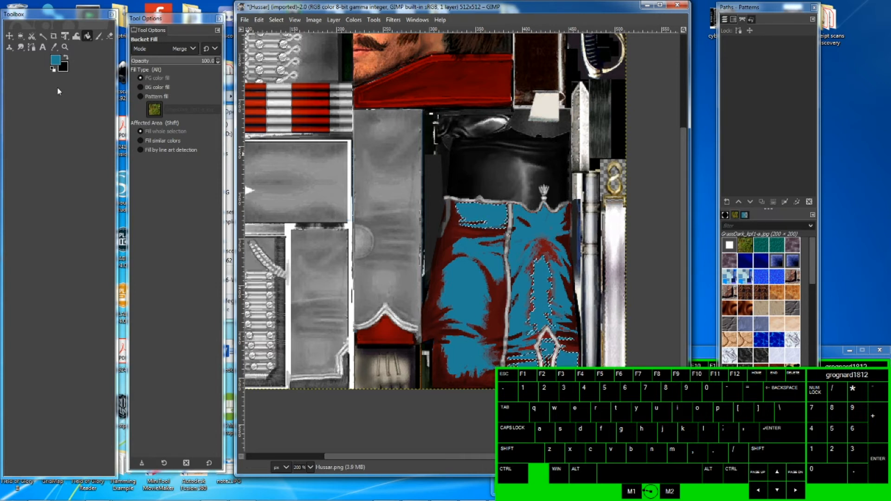
- Change the foreground colour to a darker blue, HTML notation 144955
left_click(43, 36)
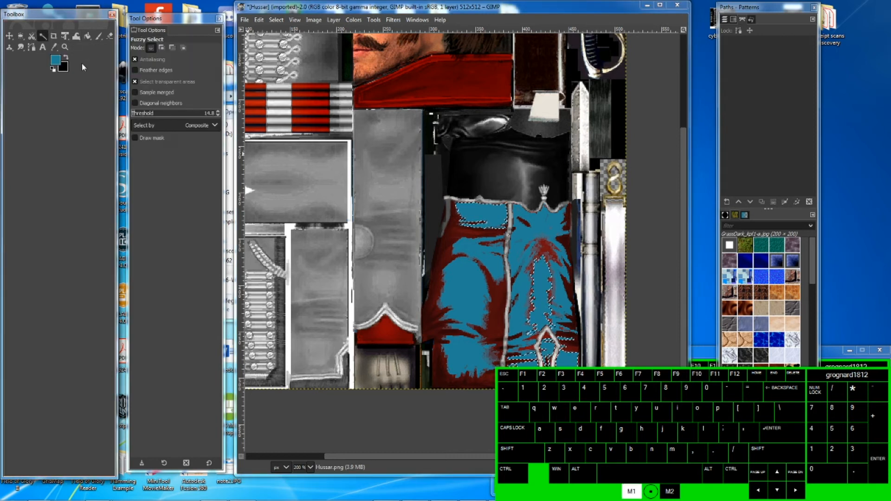
left_click(56, 61)
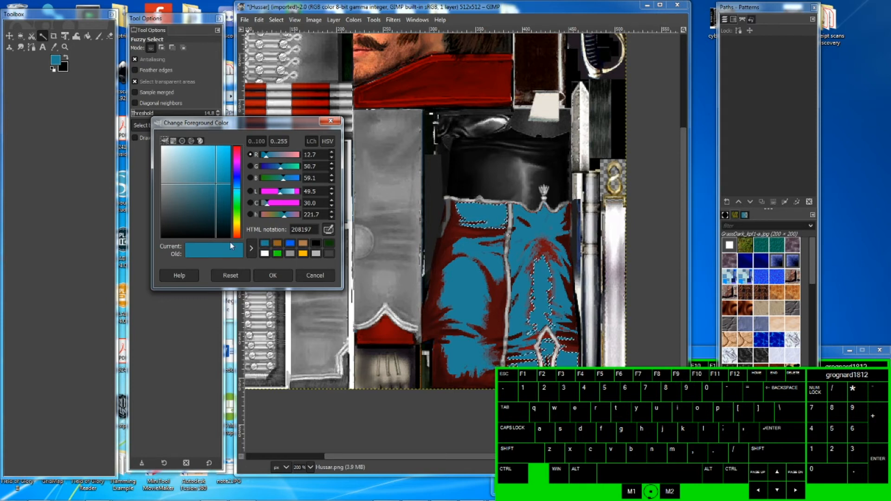
left_click_drag(216, 186, 214, 211)
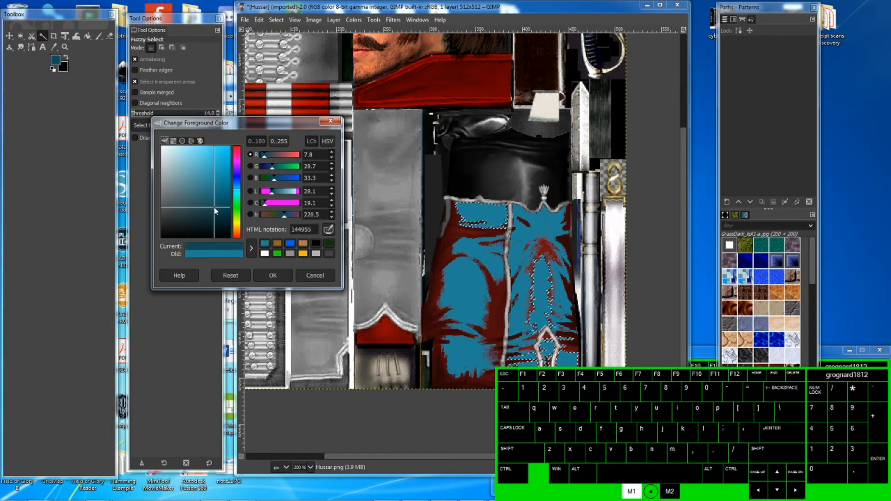
left_click(272, 275)
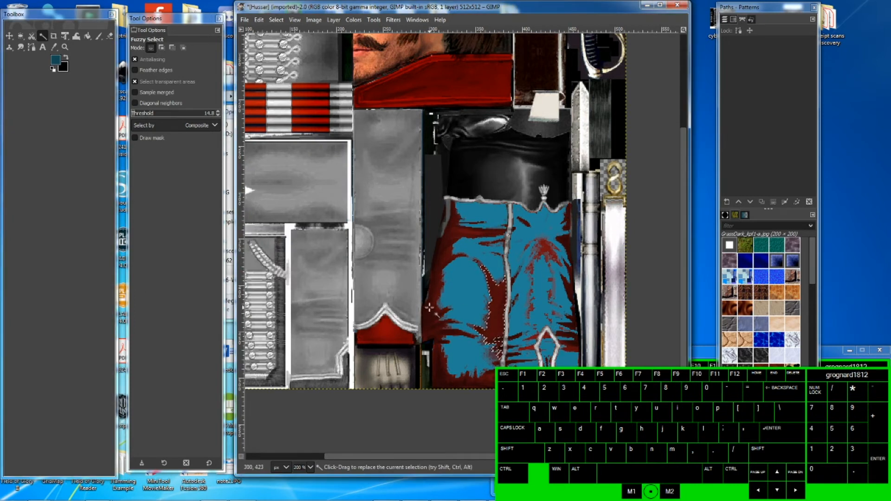
- Fuzzy-select the dark red shading areas on the trousers and bucket-fill them with the darker blue
left_click(436, 287, "shift")
left_click(573, 345, "shift")
left_click(528, 340, "shift")
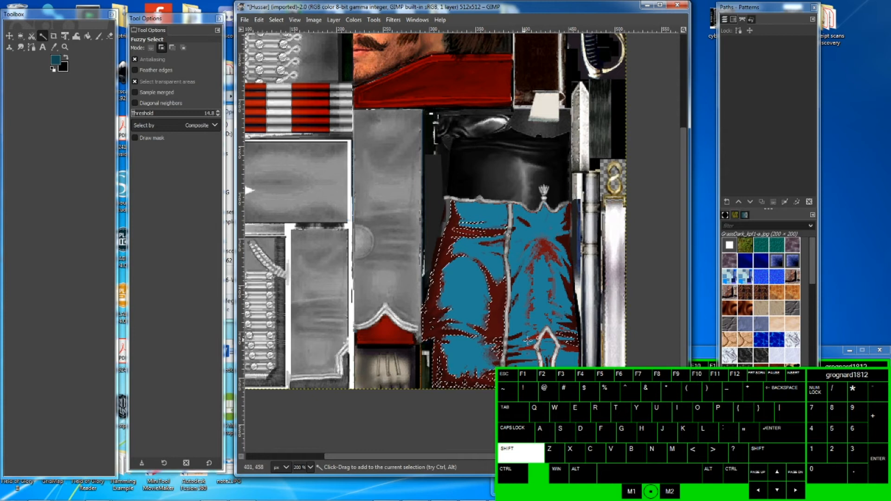
left_click(532, 338, "shift")
left_click(513, 371, "shift")
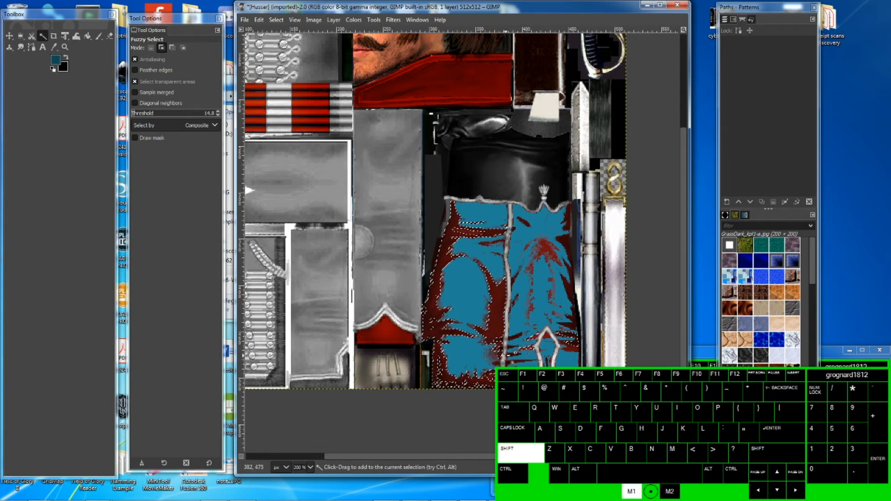
left_click(515, 369, "shift")
left_click(513, 362, "shift")
left_click(512, 355, "shift")
left_click(513, 360, "shift")
left_click(513, 342, "shift")
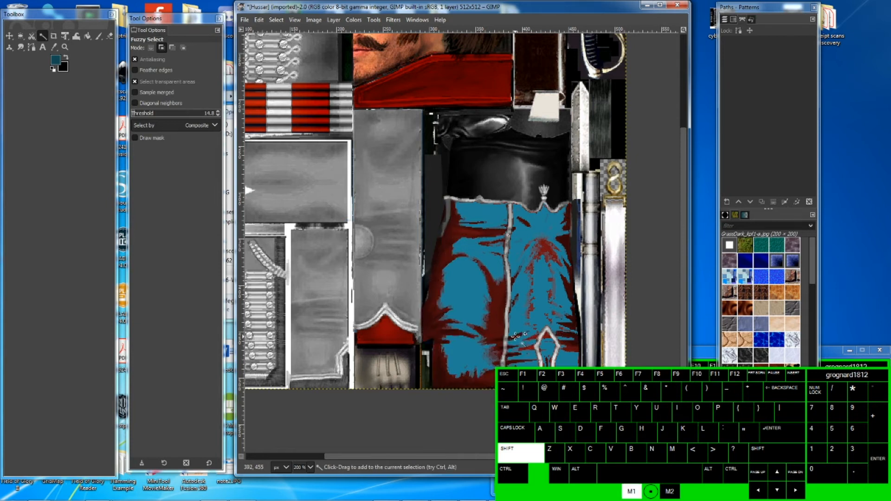
key("shift+b")
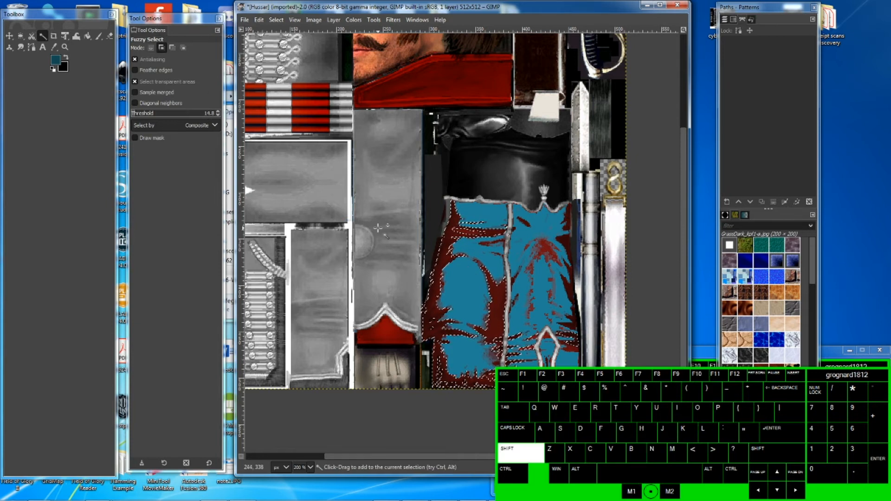
left_click(442, 304)
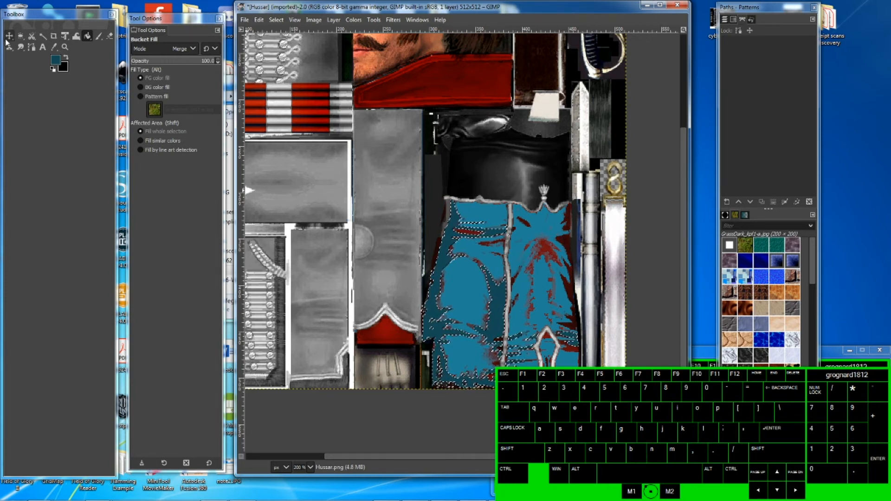
- Fuzzy-select the leftover red patches along the trousers' right edge and bucket-fill them with the darker blue
left_click(43, 36)
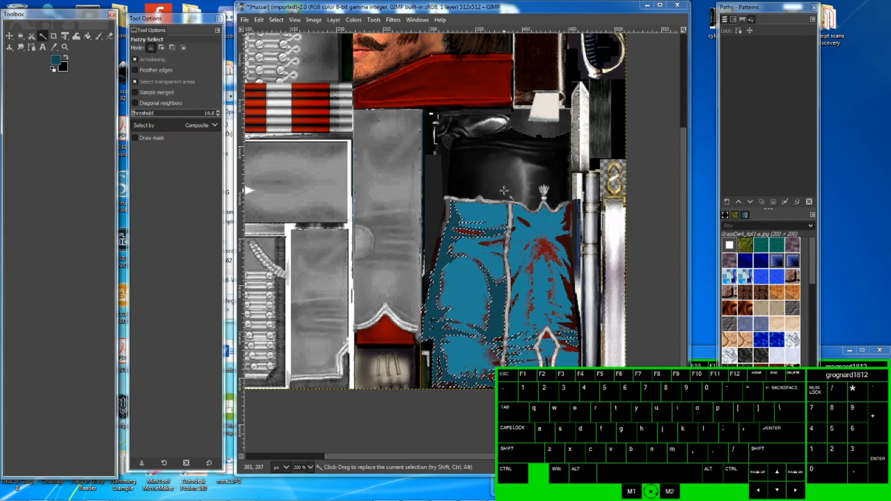
left_click(568, 219)
left_click(521, 223, "shift")
left_click(467, 230, "shift")
left_click(565, 235, "shift")
left_click(563, 236, "shift")
left_click(572, 299, "shift")
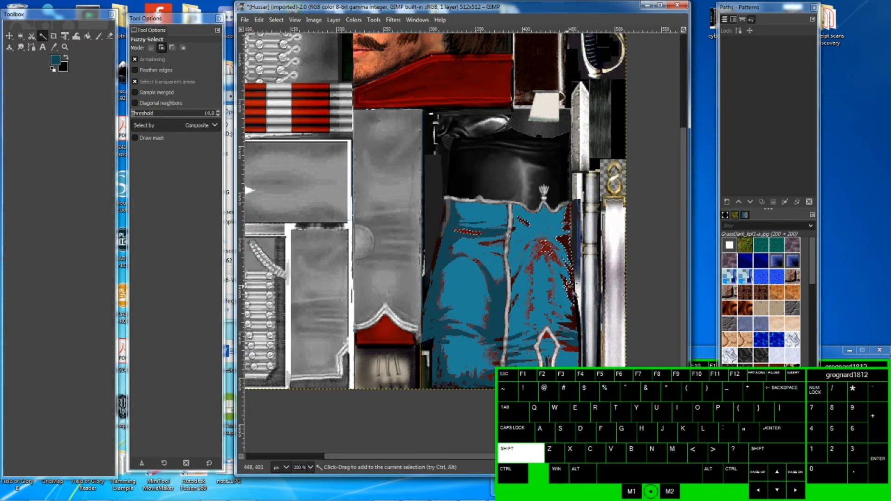
left_click(569, 349, "shift")
left_click(567, 267, "shift")
left_click(572, 322, "shift")
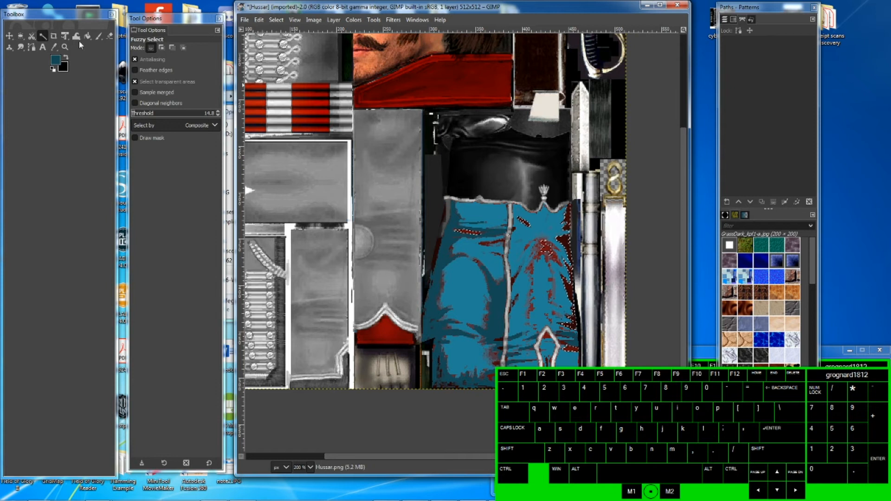
key("shift+b")
left_click(557, 243)
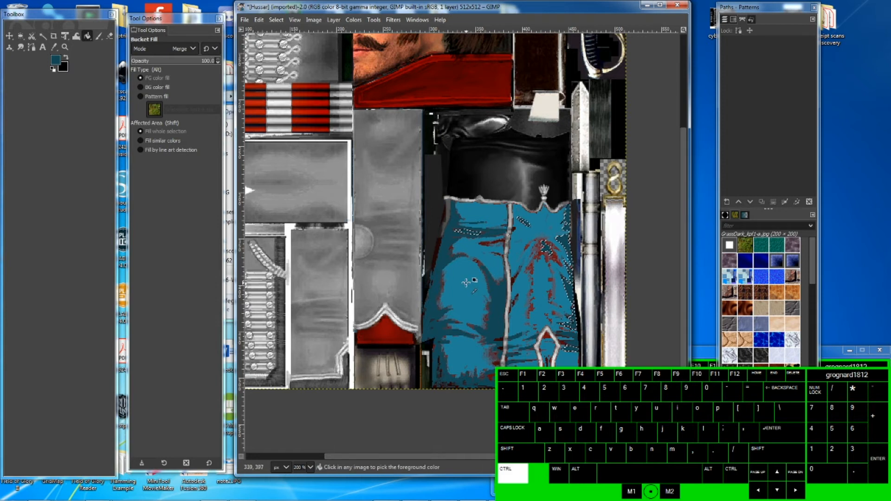
- Zoom in and out to inspect the recoloured trouser texture
scroll(466, 291, "down", 2, "ctrl")
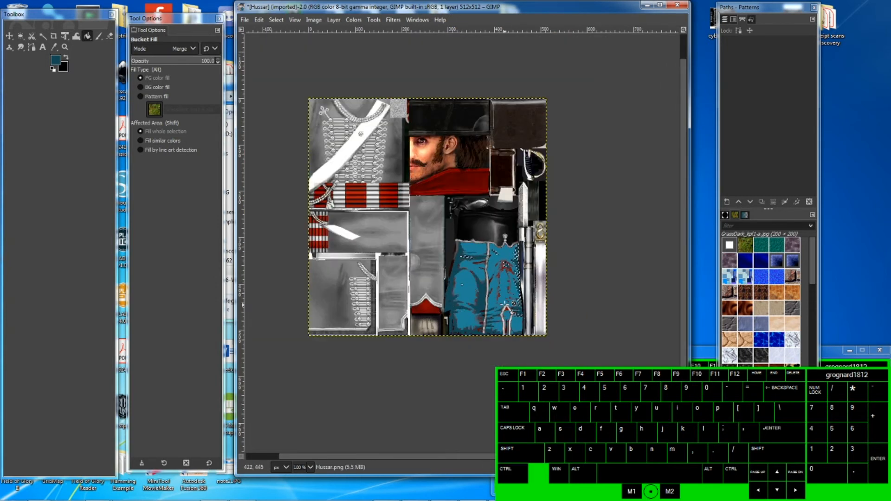
scroll(503, 294, "up", 2, "ctrl")
scroll(502, 293, "up", 2, "ctrl")
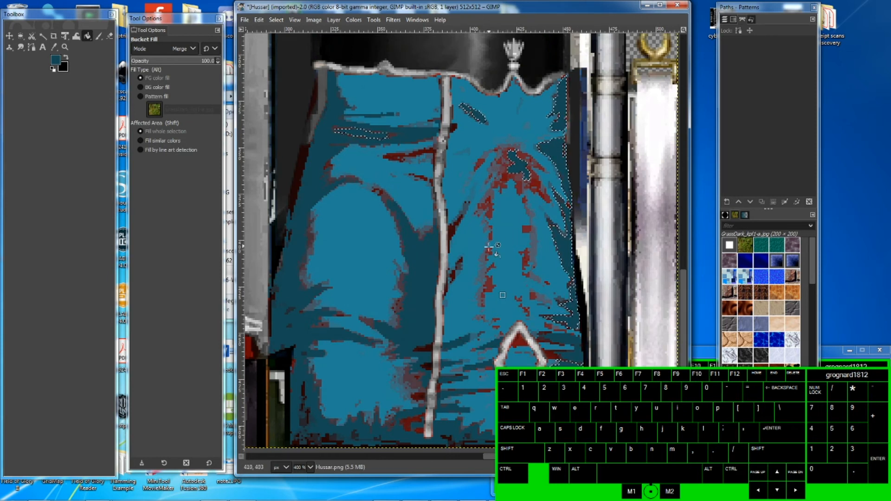
scroll(478, 260, "down", 1, "ctrl")
scroll(479, 259, "down", 3, "ctrl")
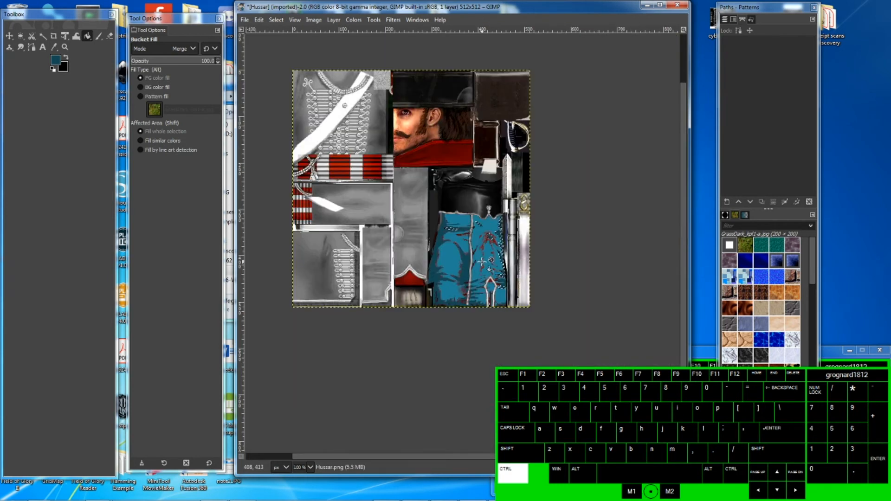
scroll(426, 149, "up", 2, "ctrl")
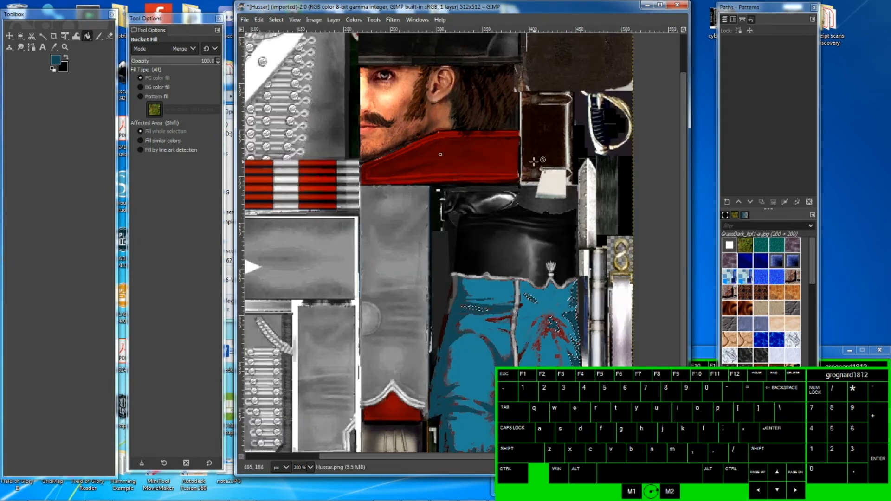
scroll(452, 175, "down", 1, "ctrl")
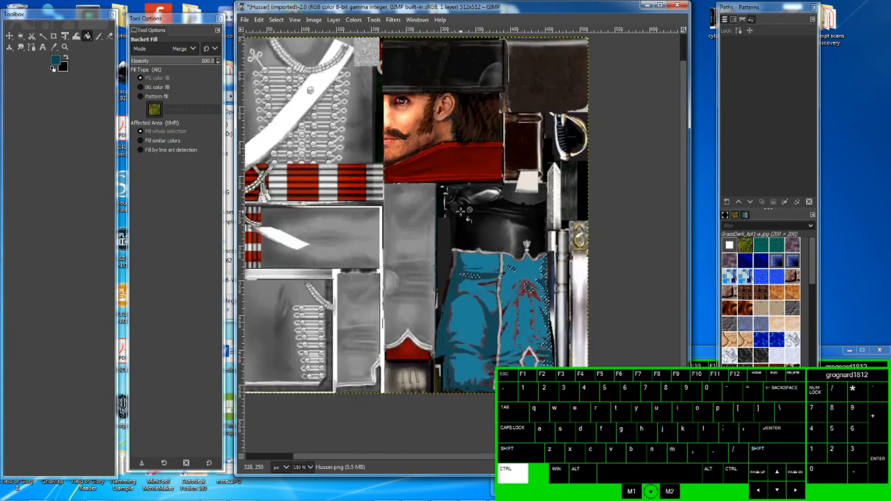
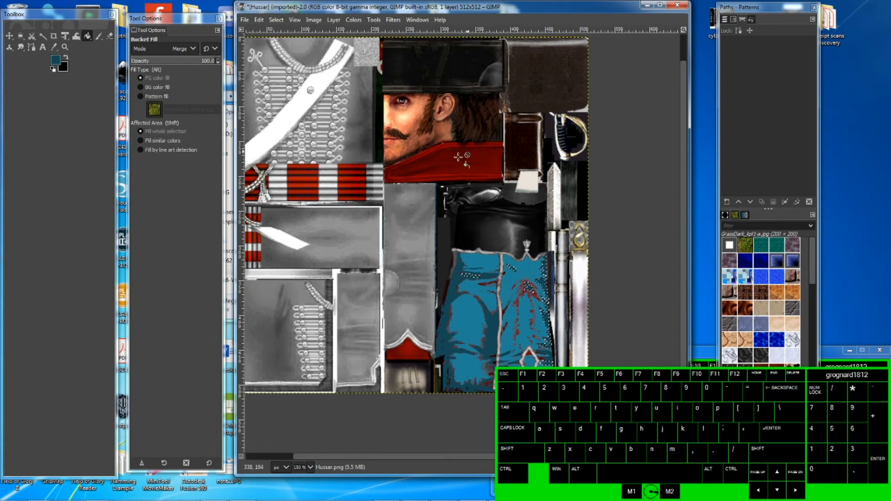
- Change the foreground colour to the lighter blue 208197 from the colour history
left_click(61, 64)
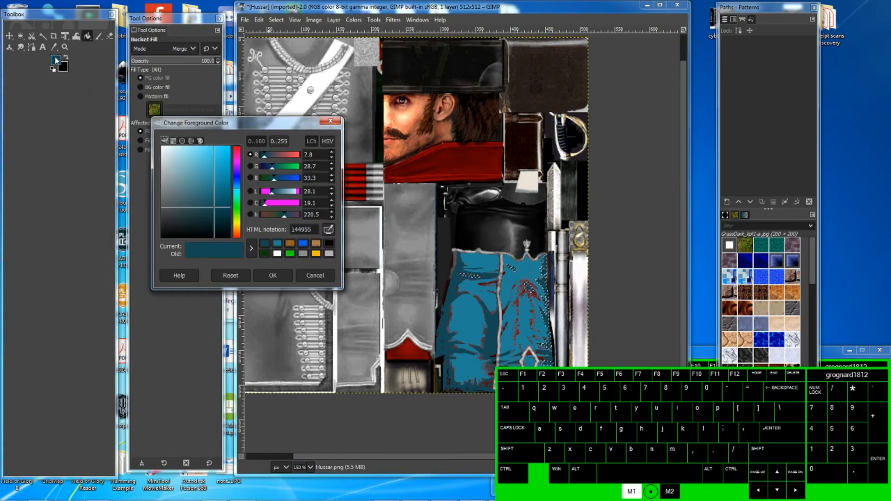
left_click(278, 243)
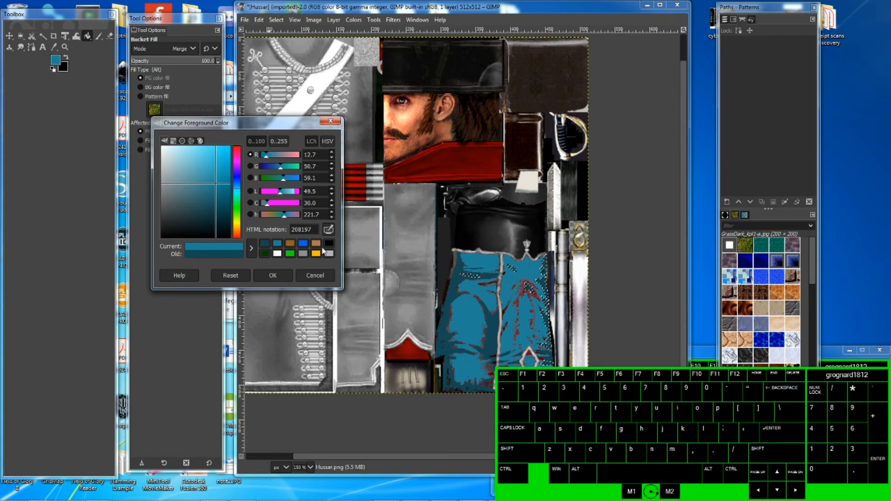
- Fuzzy-select the red collar area beside the face and bucket-fill it with the lighter blue
left_click(43, 36)
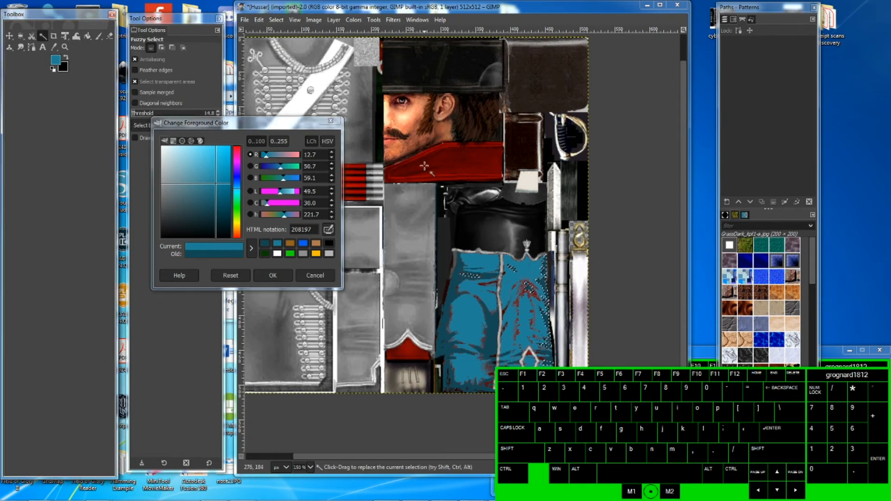
left_click(457, 168)
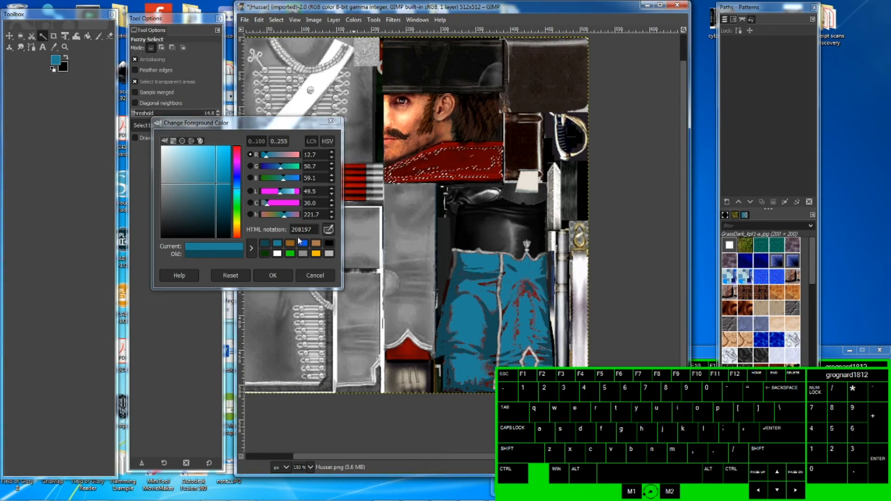
key("shift+b")
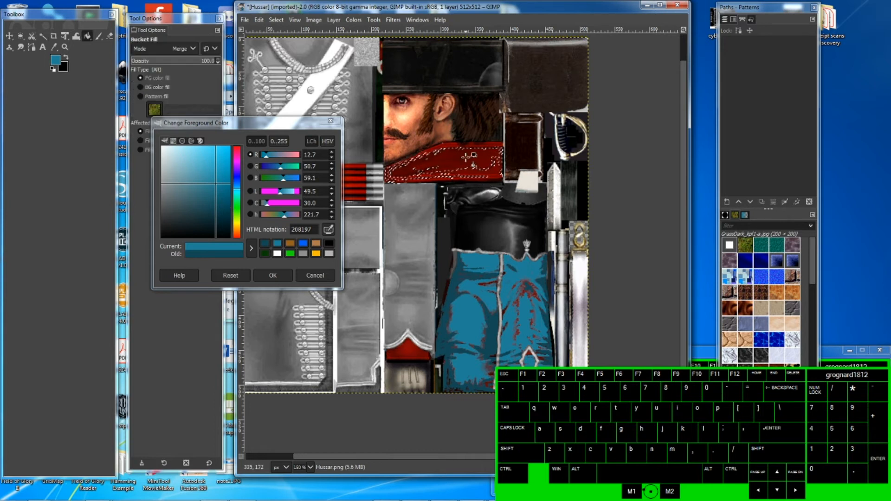
left_click(414, 176)
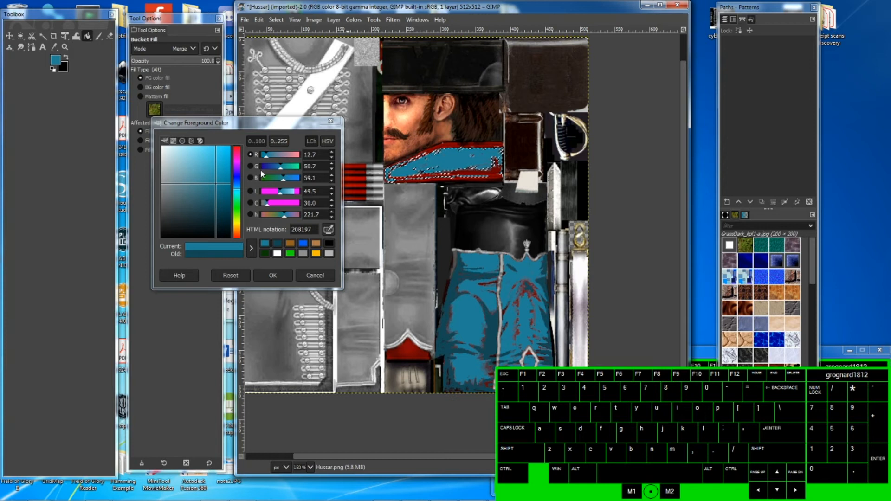
- Fuzzy-select the remaining red patches on the collar and bucket-fill them with the lighter blue
left_click(44, 36)
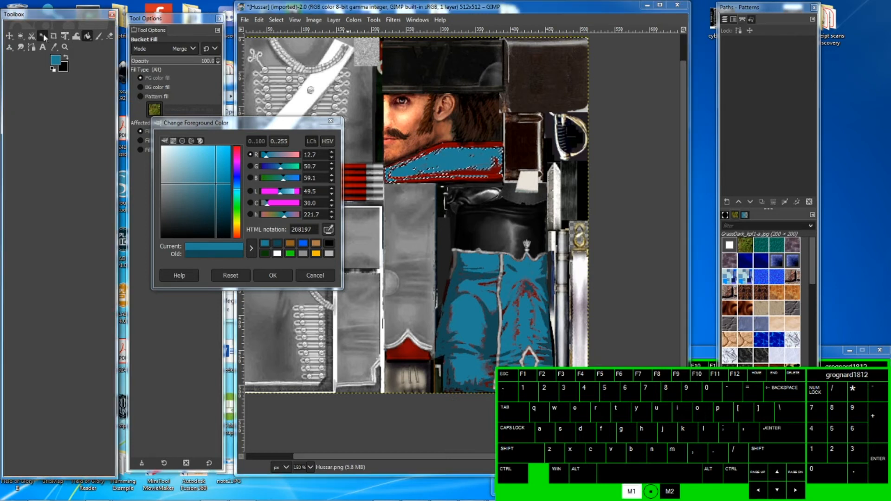
left_click(454, 143)
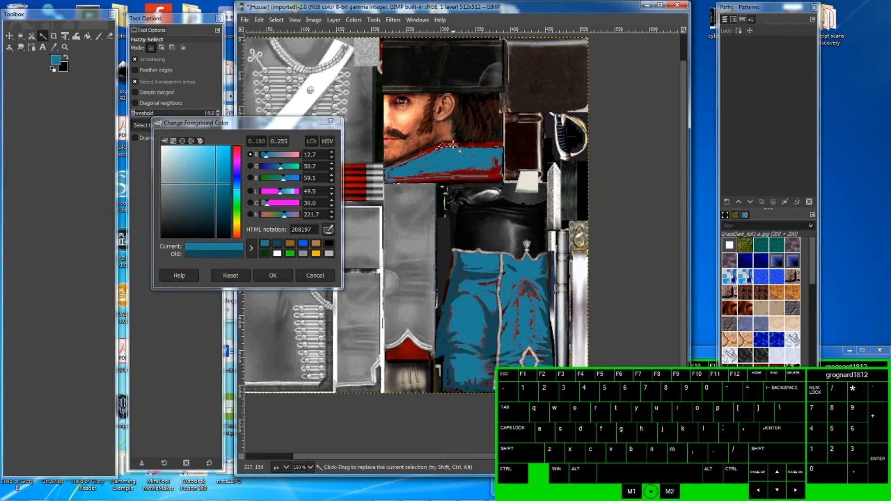
left_click(471, 180, "shift")
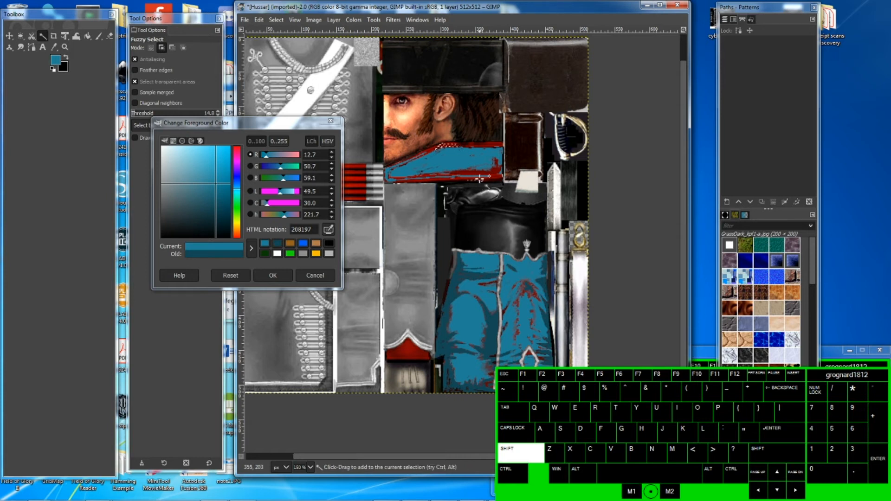
left_click(495, 177)
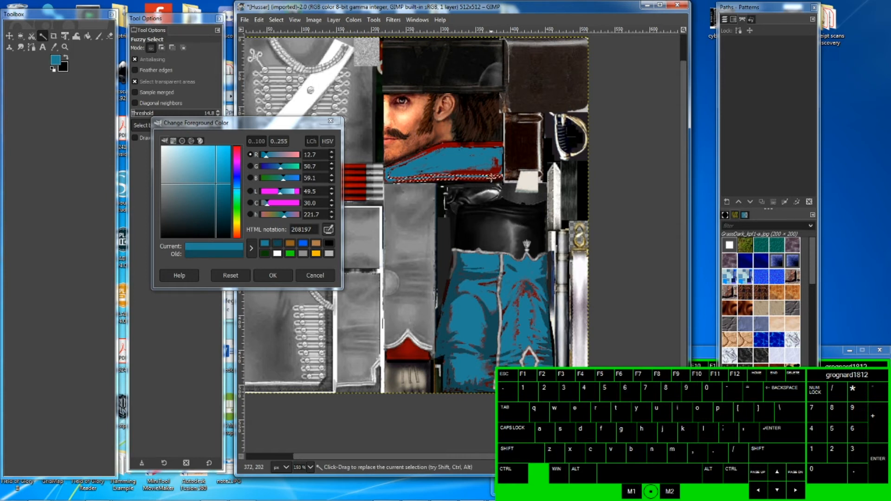
key("shift")
left_click(444, 147, "shift")
left_click(422, 180, "shift")
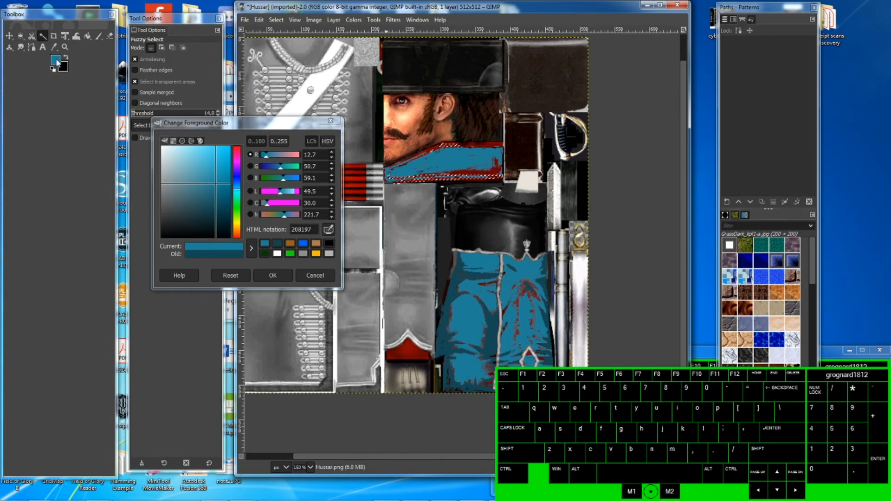
key("shift+b")
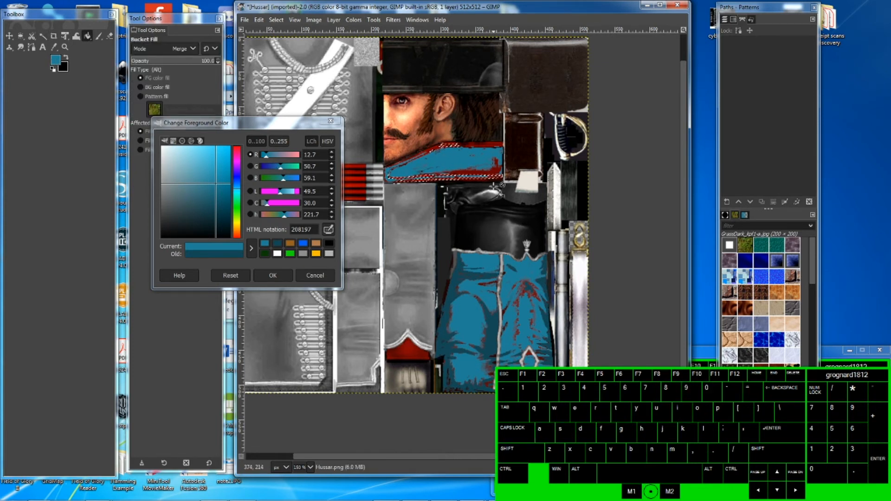
left_click(485, 178)
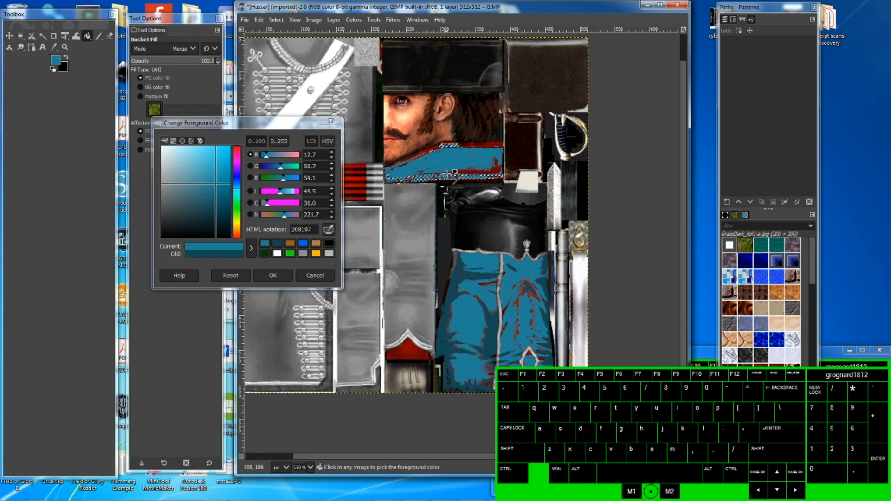
- Save the recoloured image as Hussar2.xcf in the TTS Modifying Objects folder
scroll(457, 169, "down", 2, "ctrl")
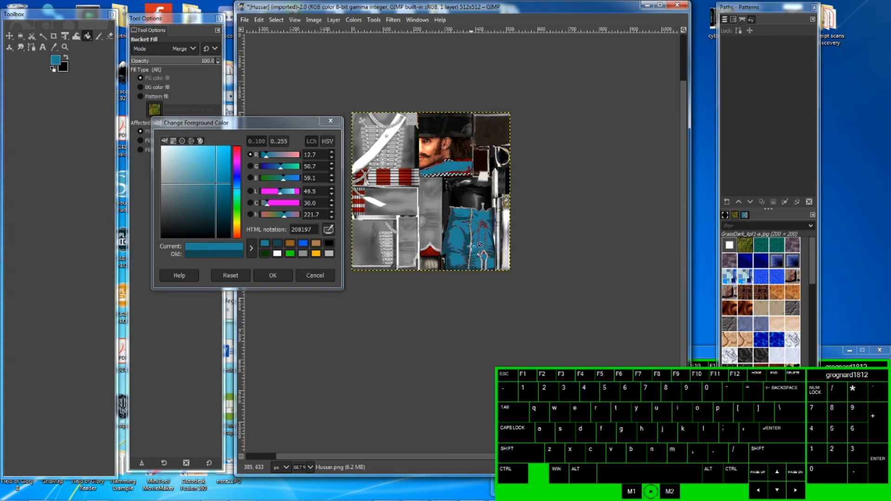
left_click(246, 20)
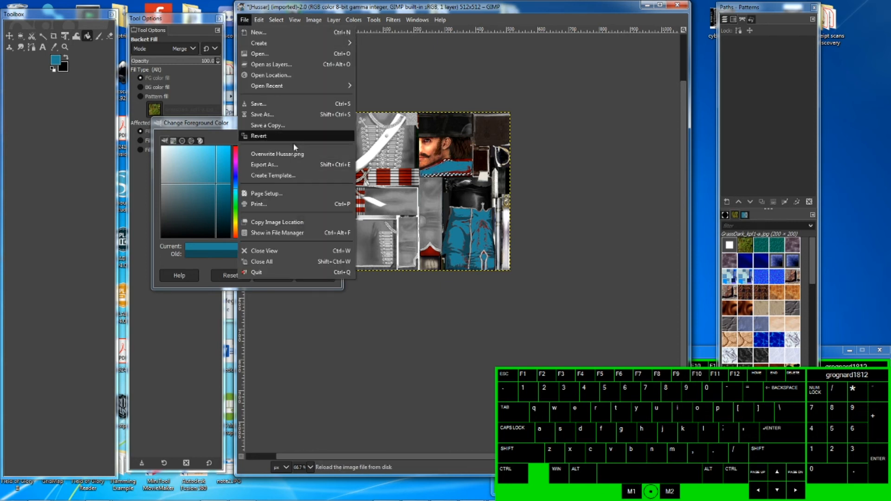
left_click(283, 114)
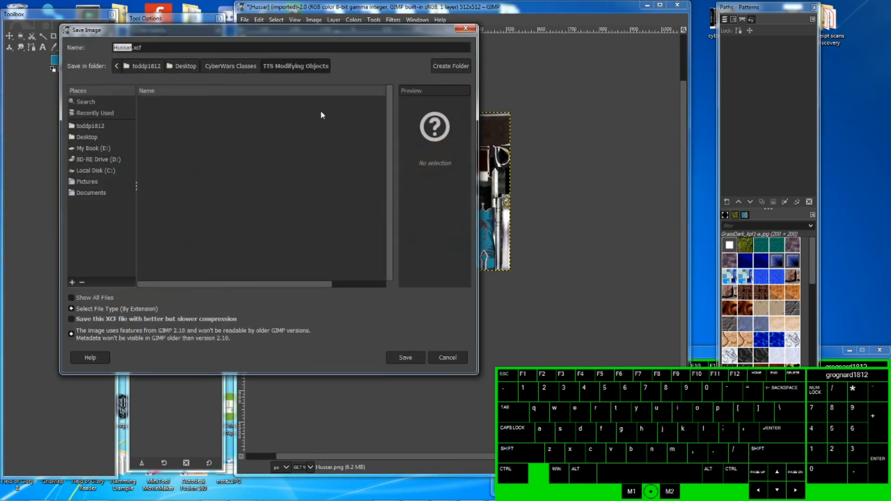
left_click(131, 47)
type("2")
left_click(406, 358)
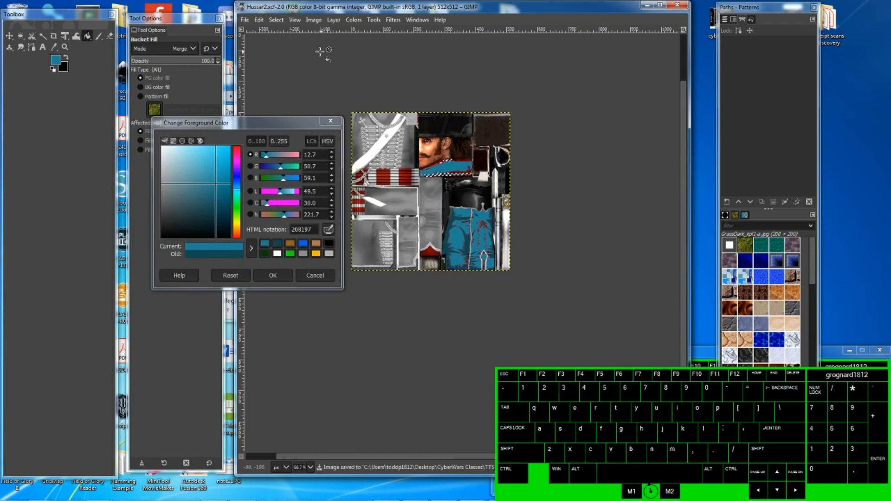
- Export the image as Hussar2.png into the same folder
left_click(244, 20)
left_click(260, 154)
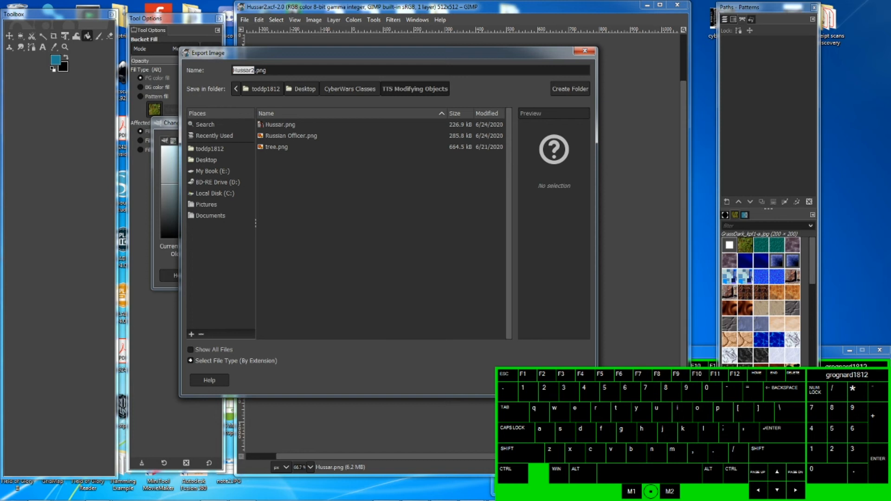
left_click(528, 380)
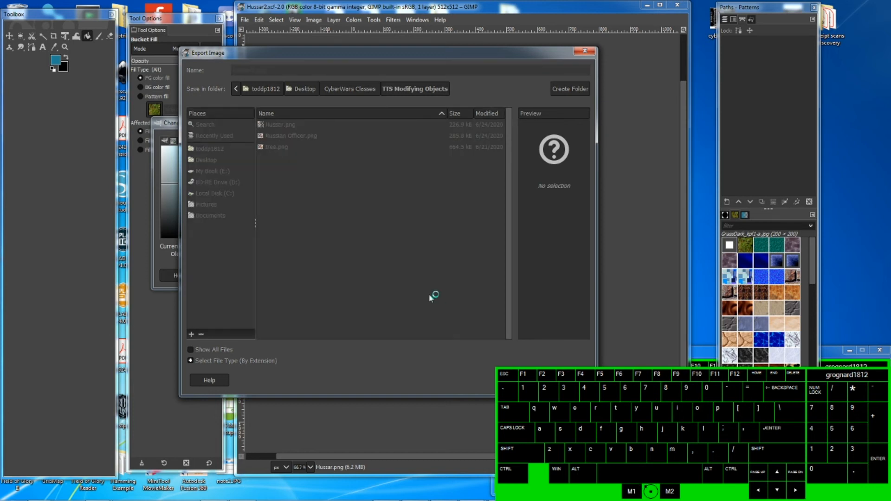
left_click(457, 356)
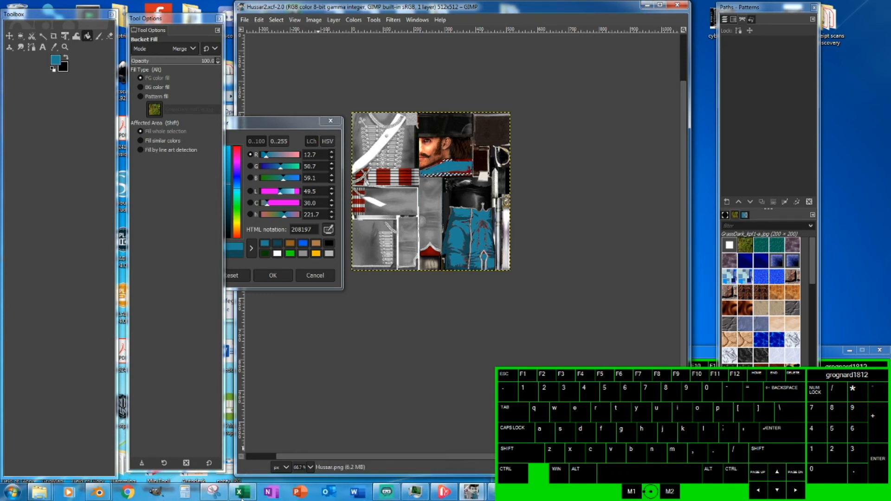
- Switch to Blender and load Hussar2.png into the upper image texture node
mouse_move(99, 492)
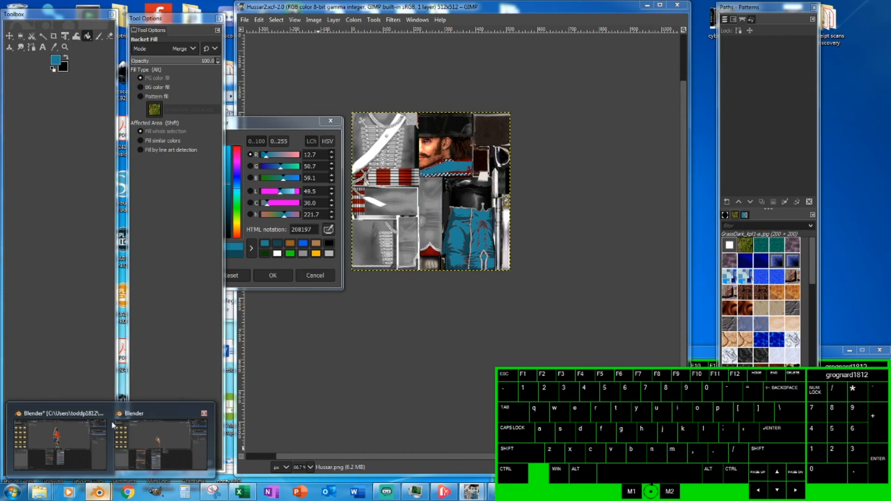
left_click(186, 449)
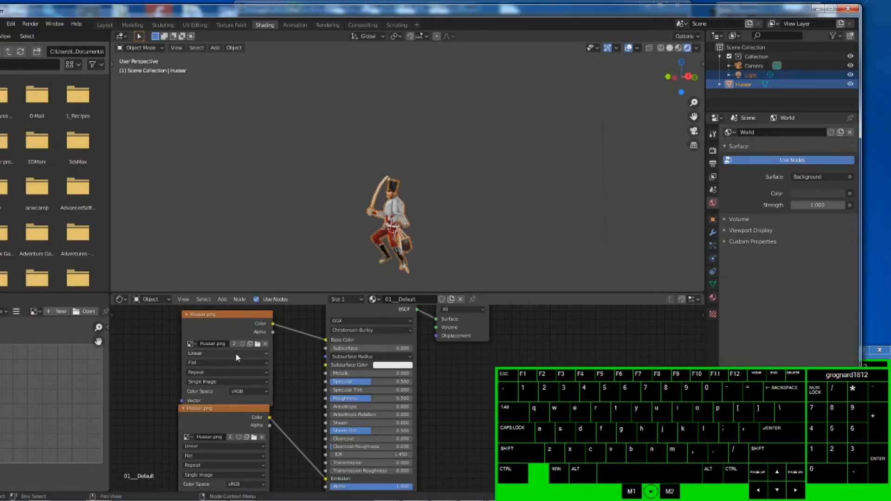
left_click(258, 344)
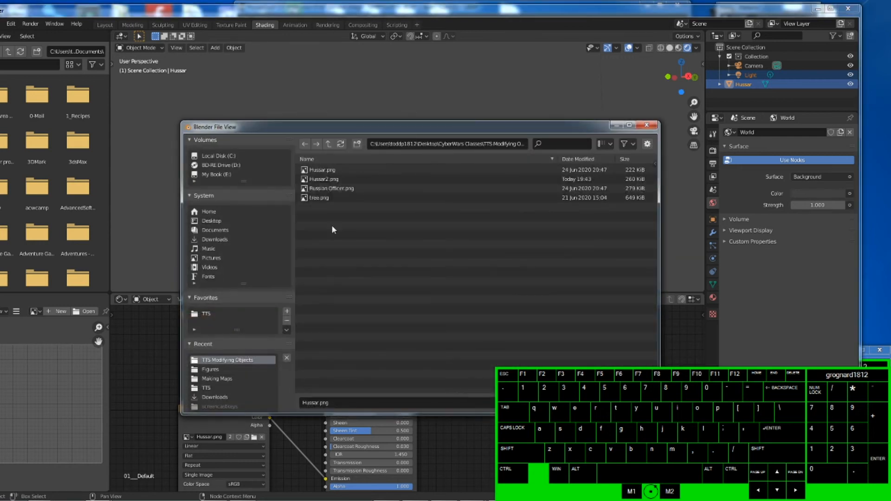
left_click(328, 180)
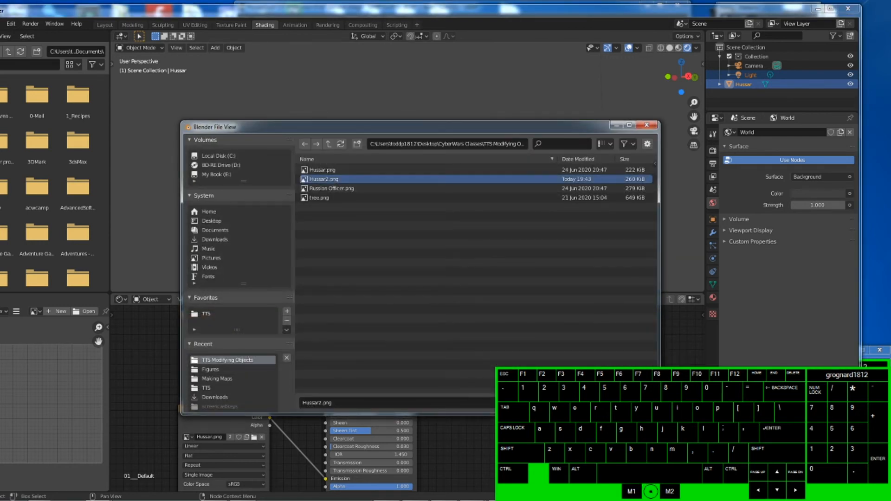
left_click(562, 402)
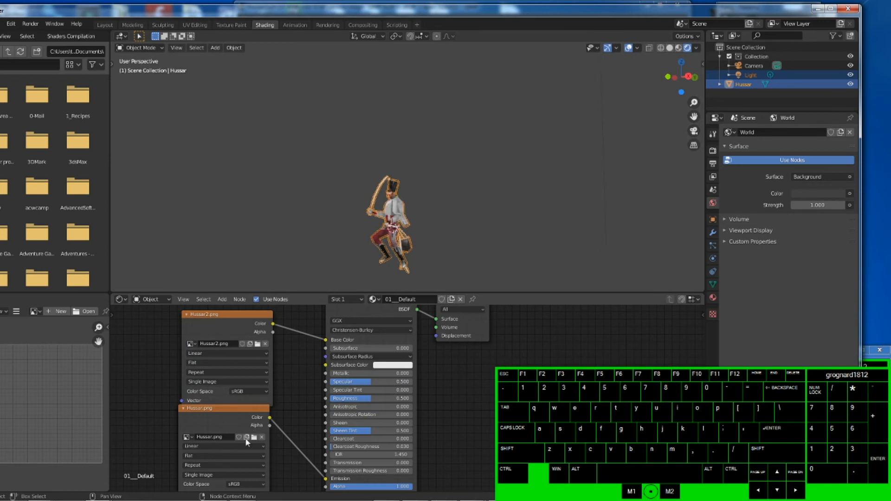
- Load Hussar2.png into the lower image texture node as well
left_click(226, 438)
left_click(227, 437)
left_click(254, 438)
left_click(254, 438)
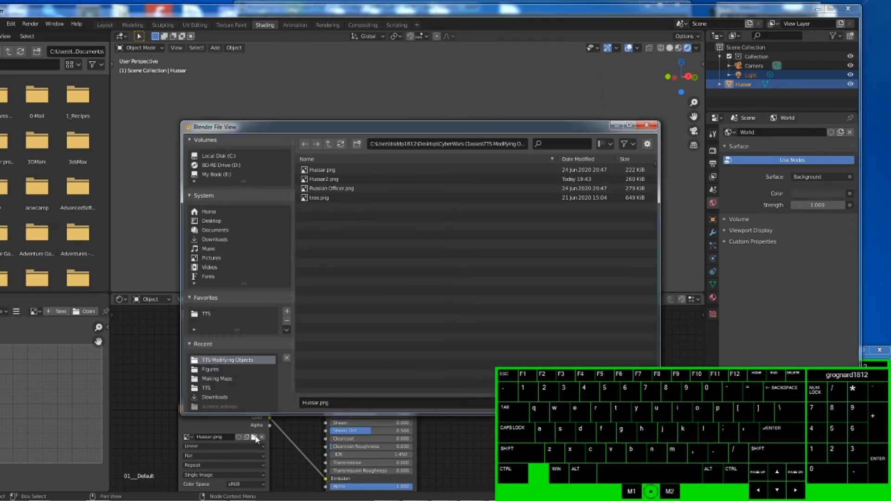
left_click(327, 179)
double_click(324, 179)
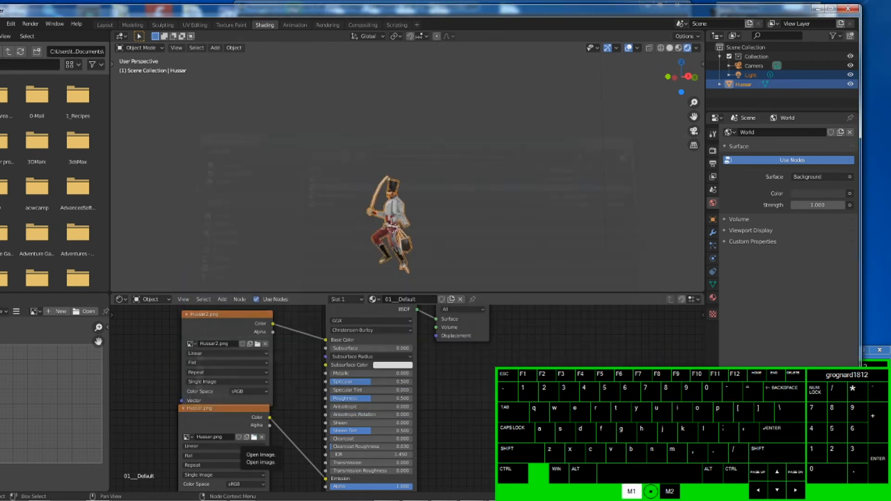
- Orbit and zoom the viewport to inspect the recoloured hussar figure
middle_click_drag(373, 251, 453, 264)
scroll(423, 227, "up", 3)
scroll(423, 228, "up", 4)
scroll(420, 265, "down", 5)
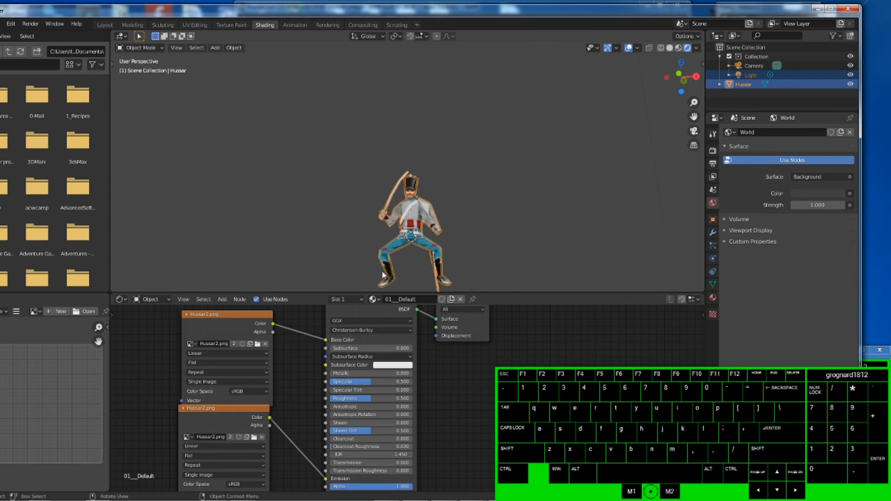
middle_click_drag(519, 252, 223, 173)
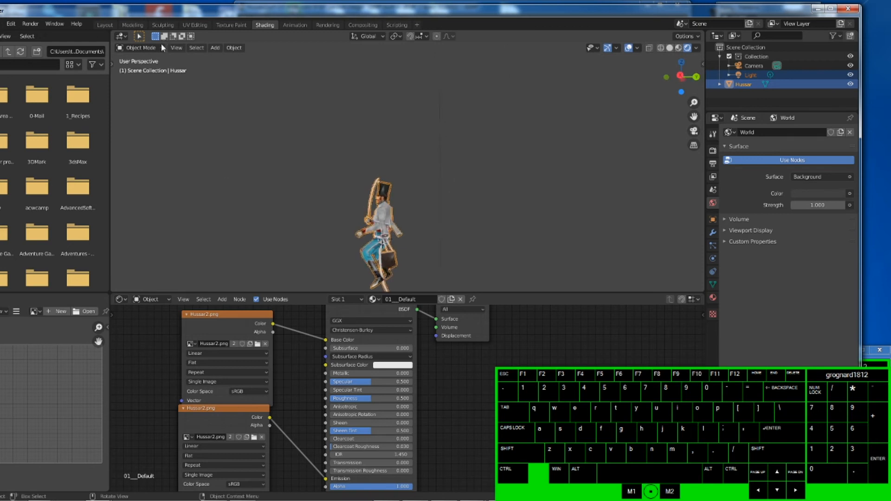
- Start saving the Blender file under a new name and enter Hussar2.blend as the file name
left_click_drag(115, 11, 174, 11)
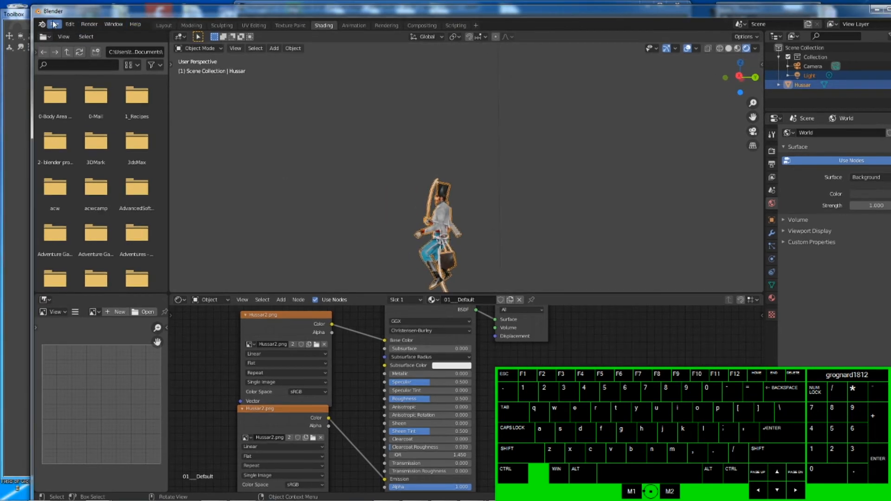
left_click(54, 24)
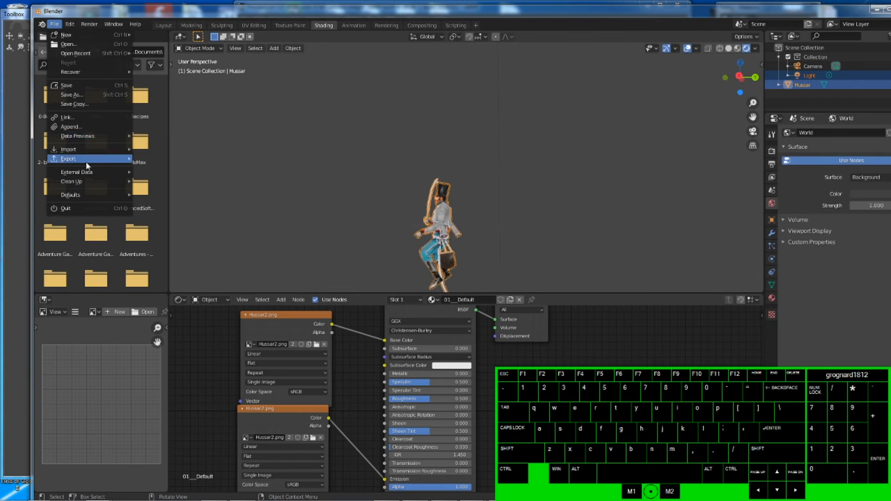
mouse_move(87, 165)
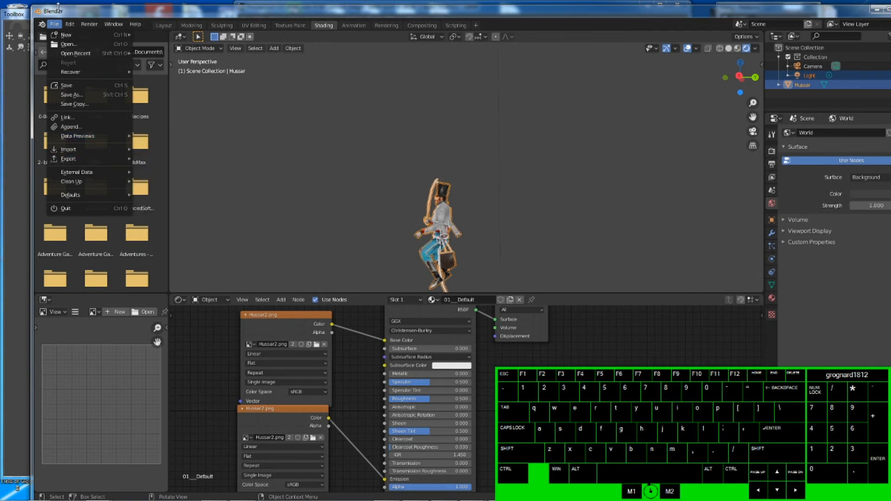
left_click(57, 26)
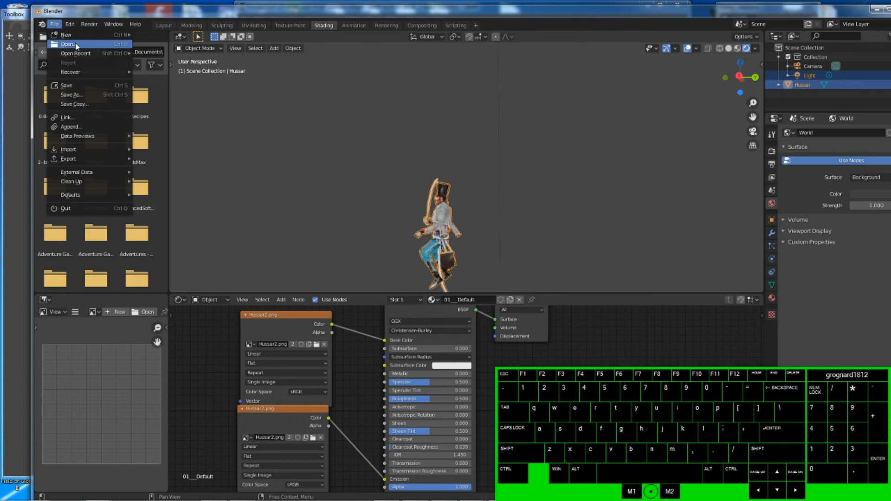
left_click(88, 94)
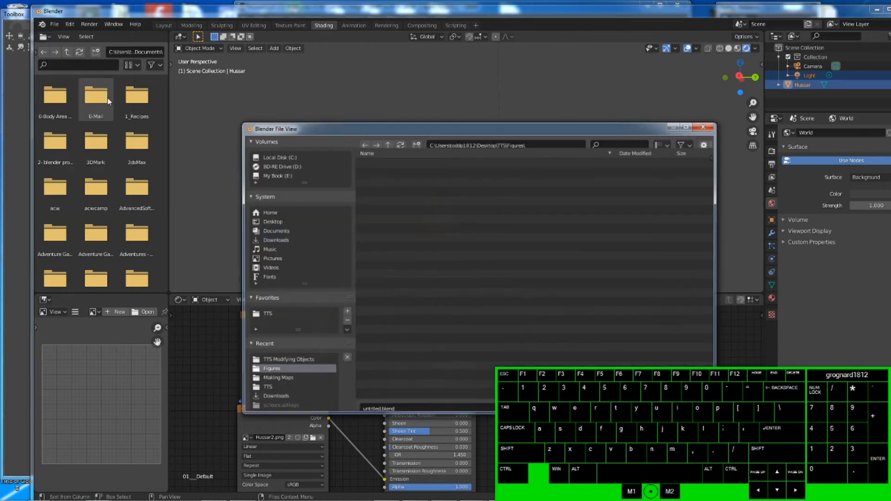
left_click(410, 405)
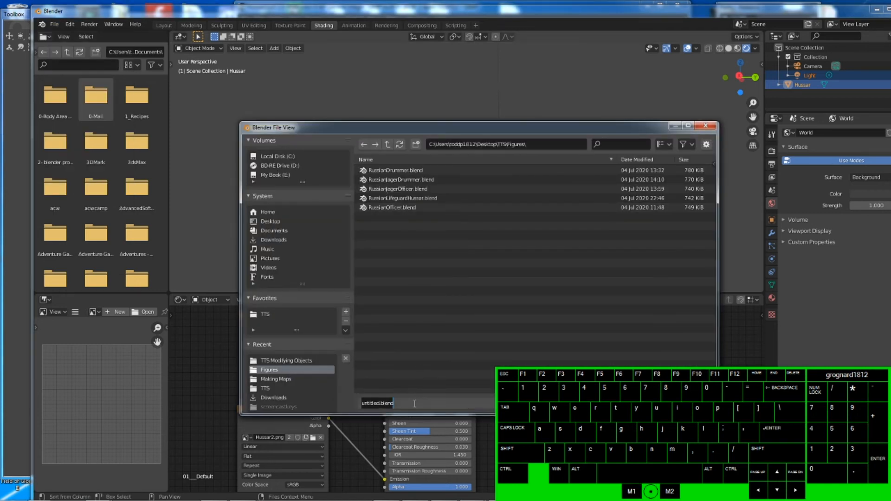
key("shift+Home")
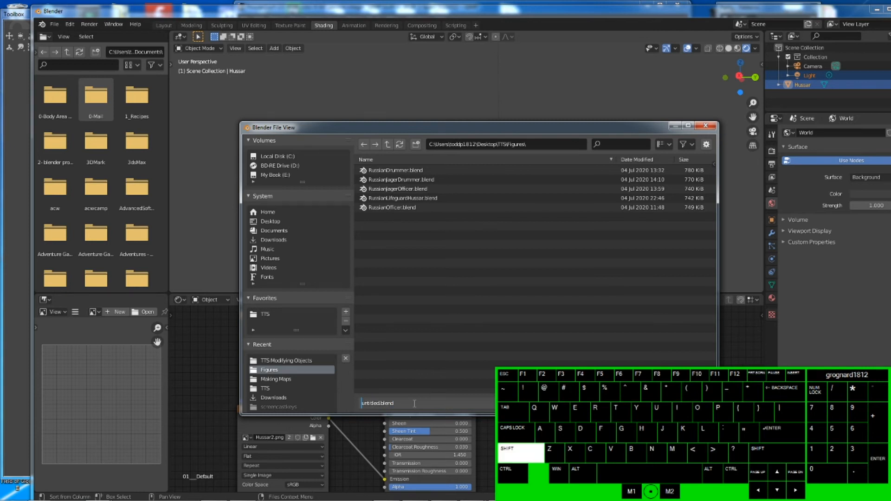
key("shift+End")
type("Hussa")
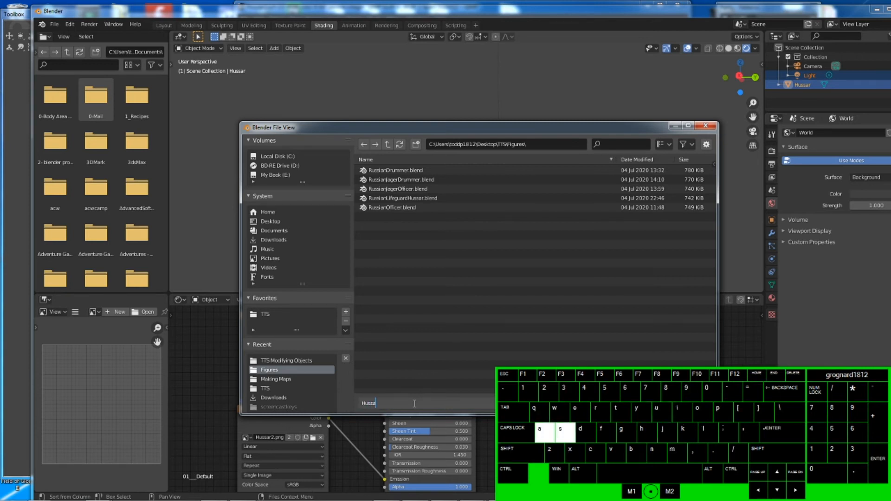
type("r2")
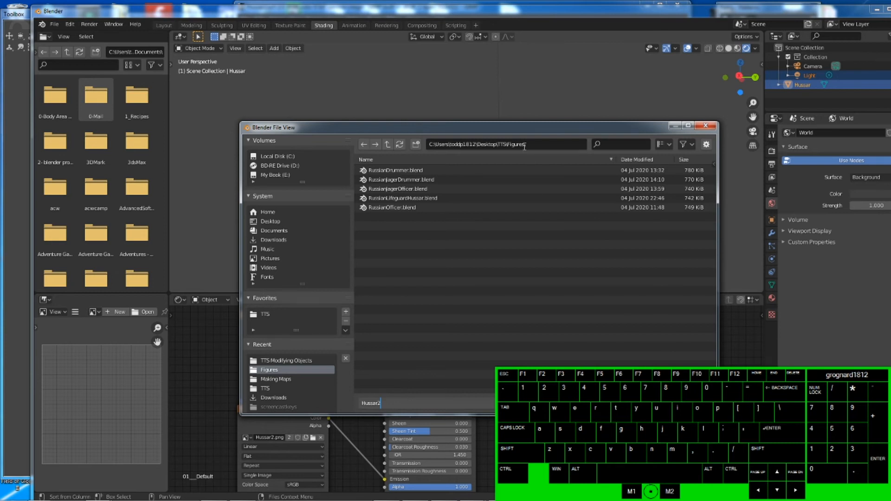
- Browse to the Desktop's CyberWars Classes\TTS Modifying Objects folder and save the file there
left_click(489, 144)
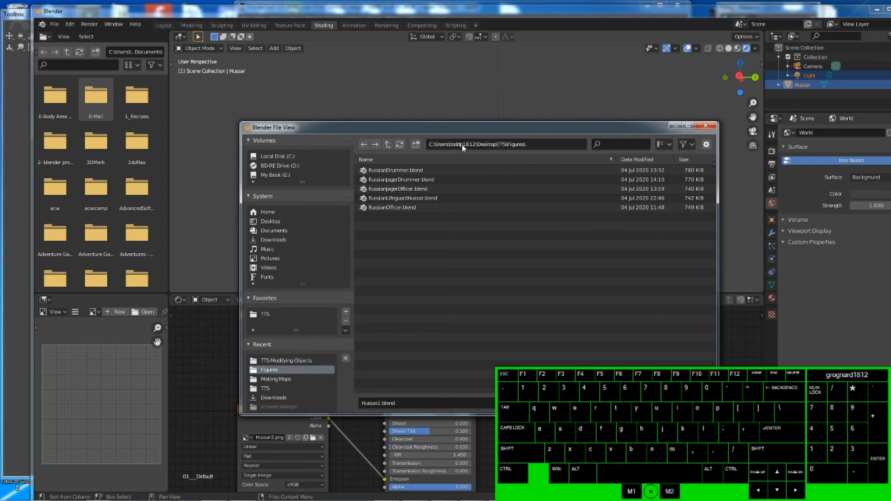
left_click(387, 144)
left_click(386, 144)
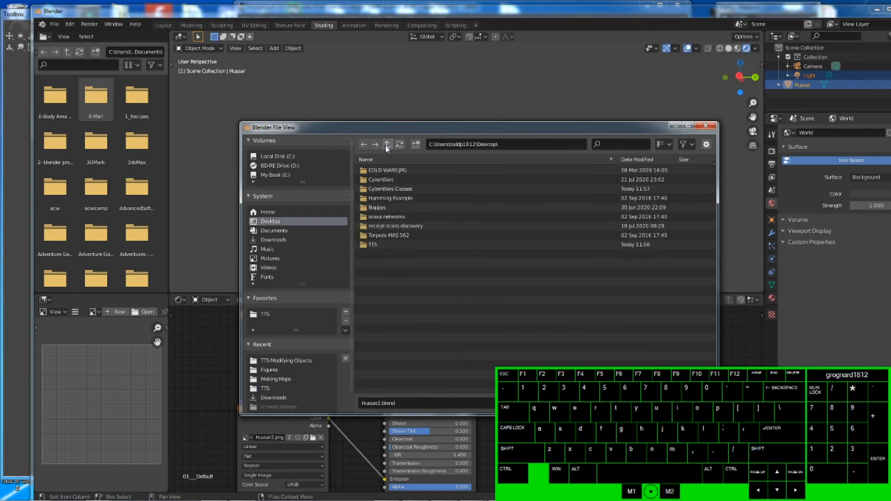
left_click(386, 145)
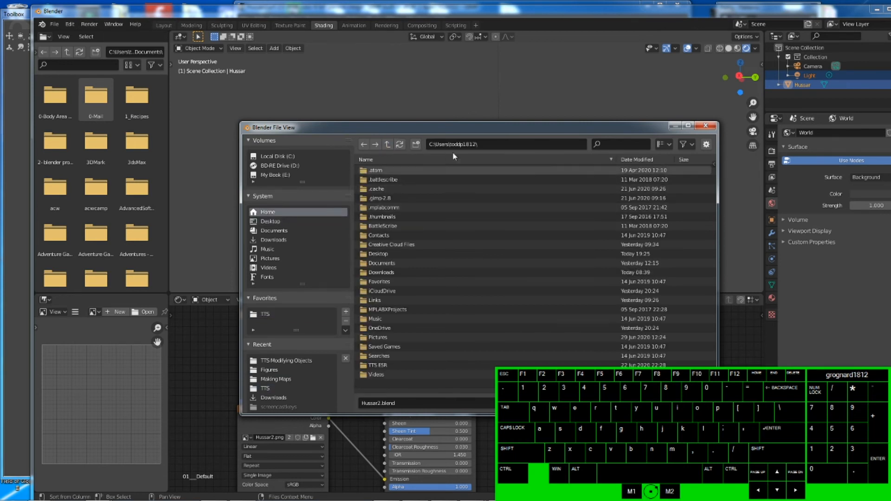
left_click(364, 145)
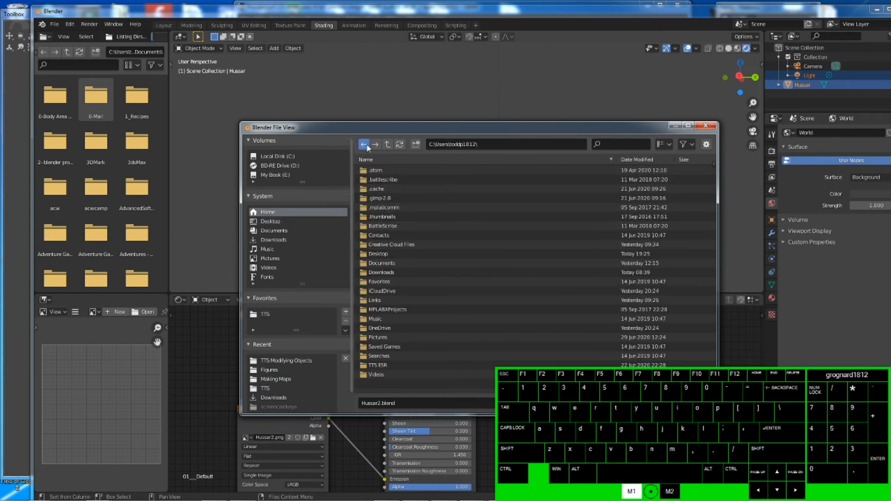
double_click(398, 189)
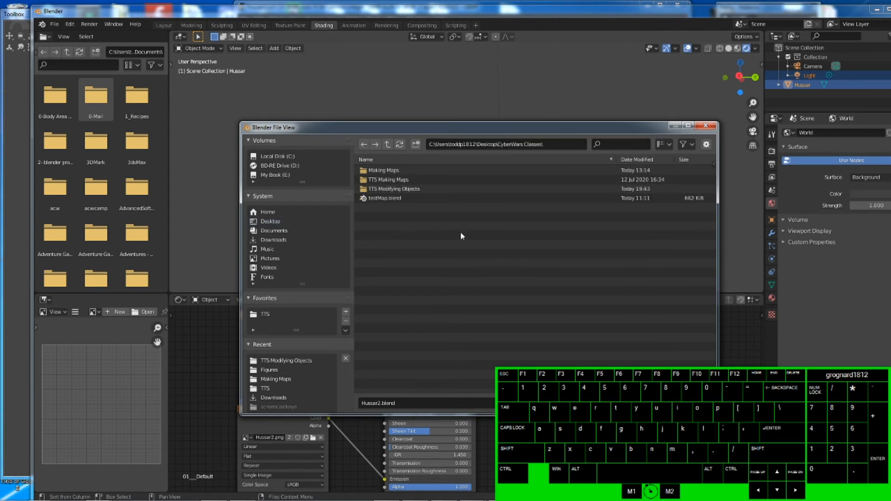
double_click(415, 189)
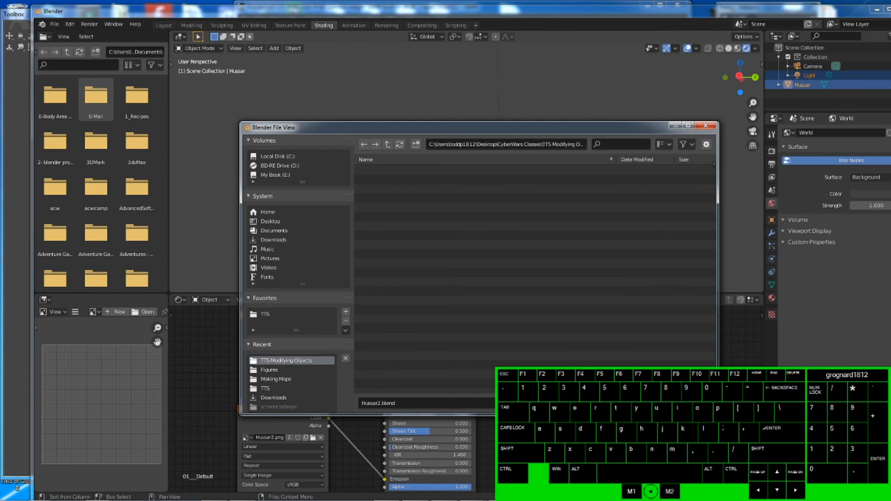
key("Return")
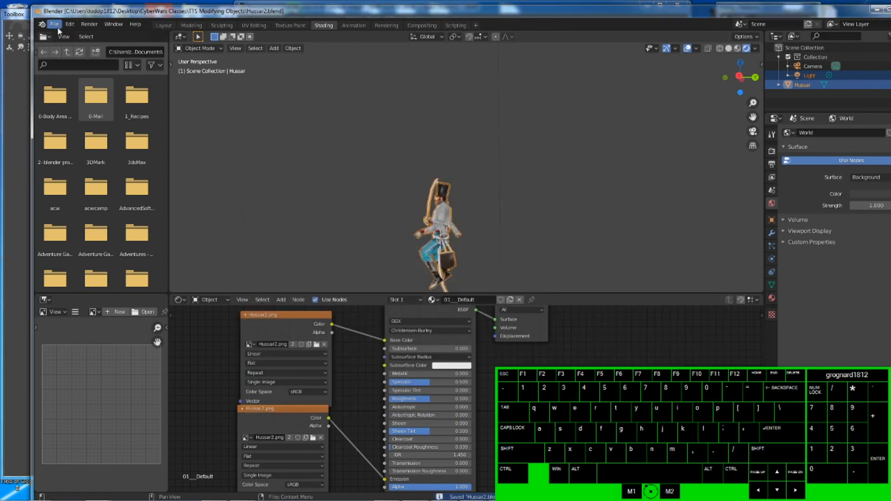
- Export the scene as a Wavefront OBJ named Hussar2.obj into the same folder
left_click(55, 26)
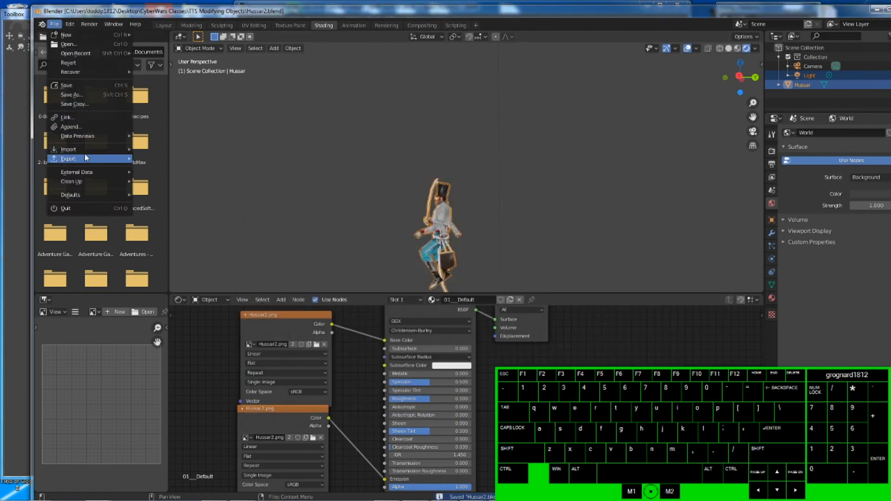
mouse_move(86, 158)
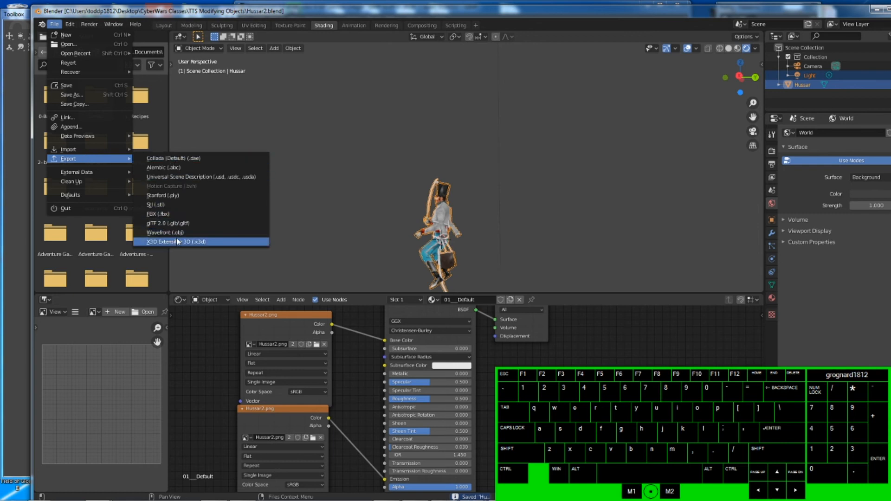
left_click(251, 232)
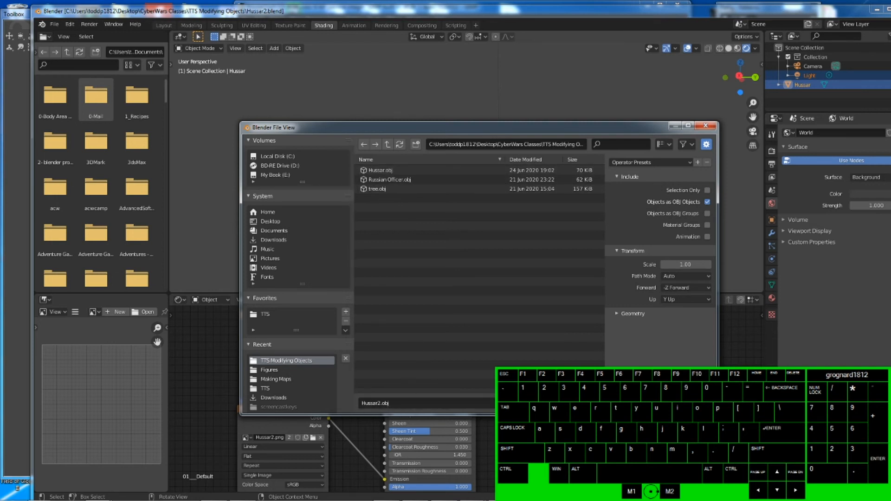
left_click(641, 403)
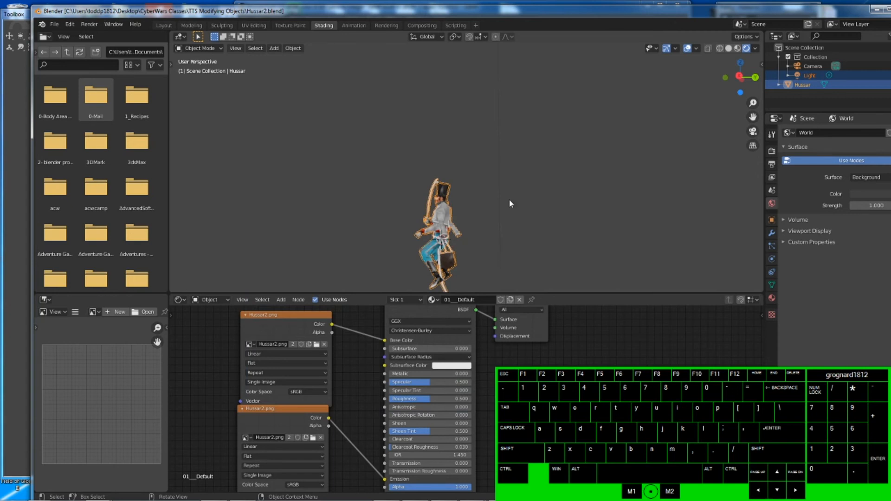
- Switch to Tabletop Simulator
left_click(876, 9)
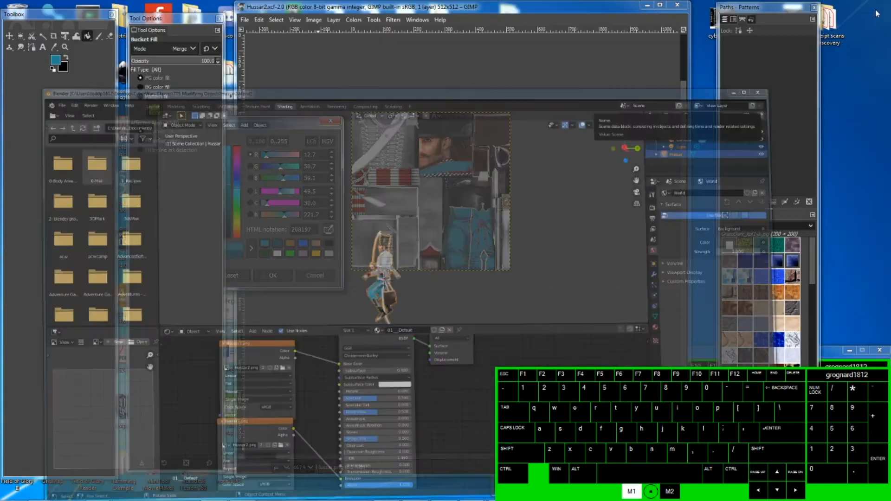
left_click(645, 5)
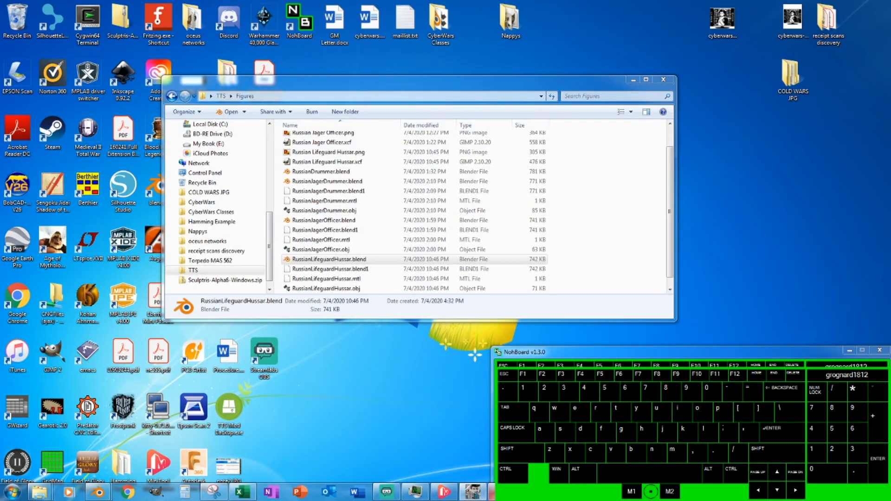
left_click(501, 492)
- Open the Objects menu and browse the saved objects
scroll(430, 299, "down", 4)
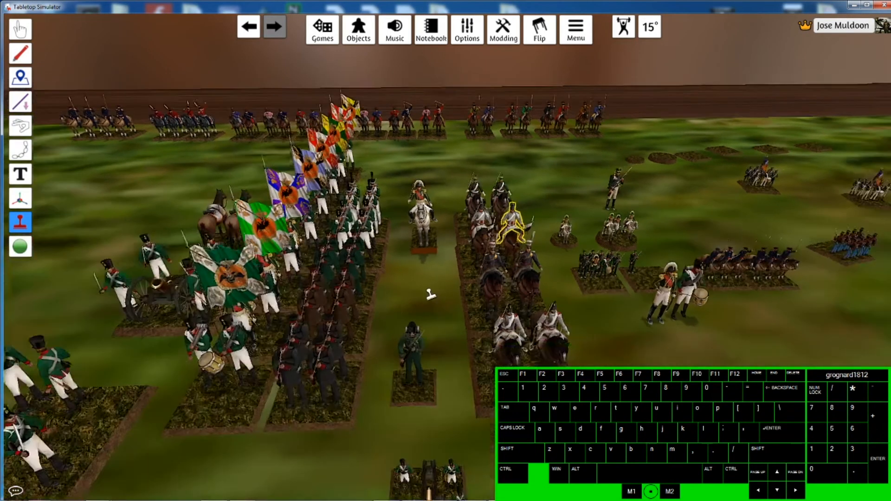
scroll(429, 296, "down", 1)
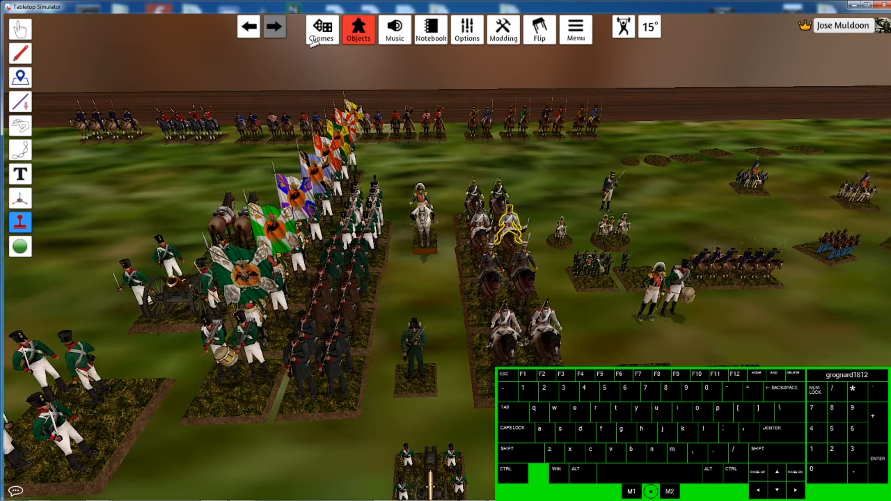
scroll(534, 248, "down", 1)
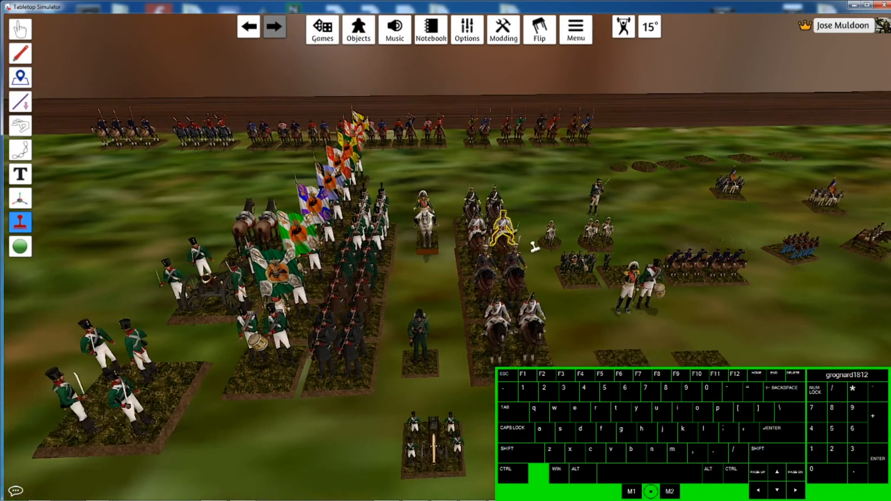
left_click(359, 28)
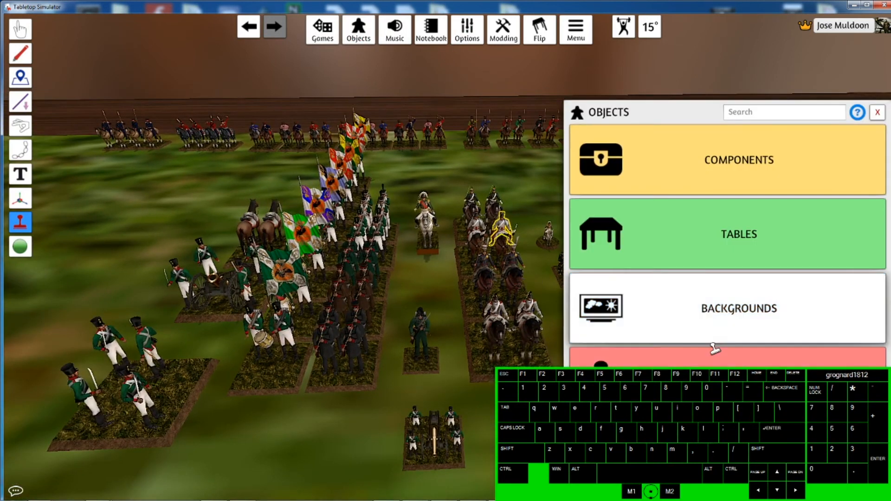
left_click(724, 320)
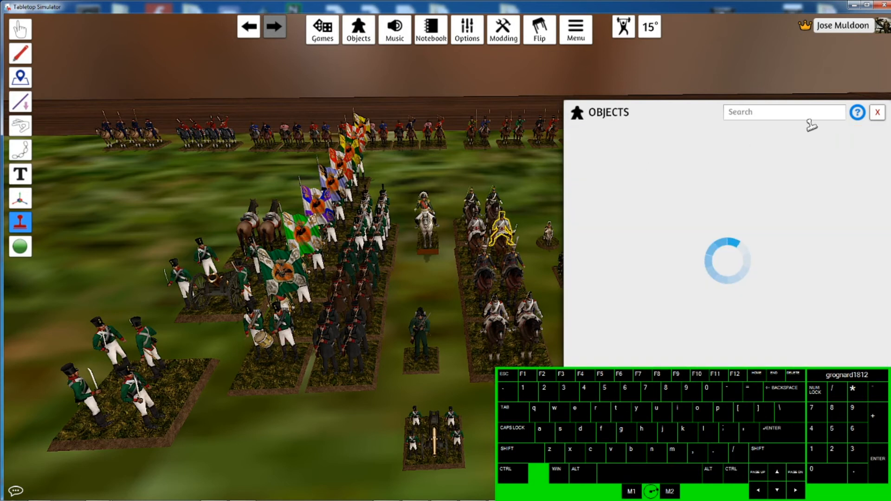
left_click(877, 112)
left_click(344, 43)
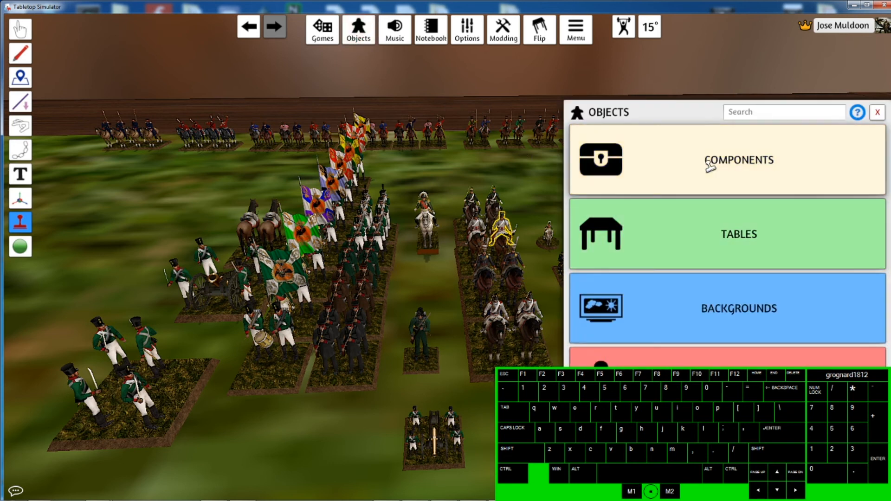
- Place a custom Model component on the table to open the Custom Model import dialog
left_click(710, 166)
left_click(600, 248)
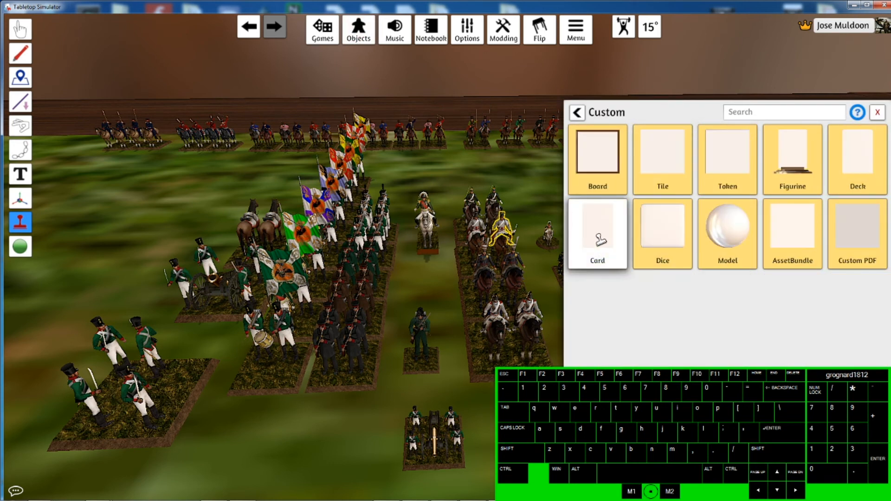
left_click(752, 235)
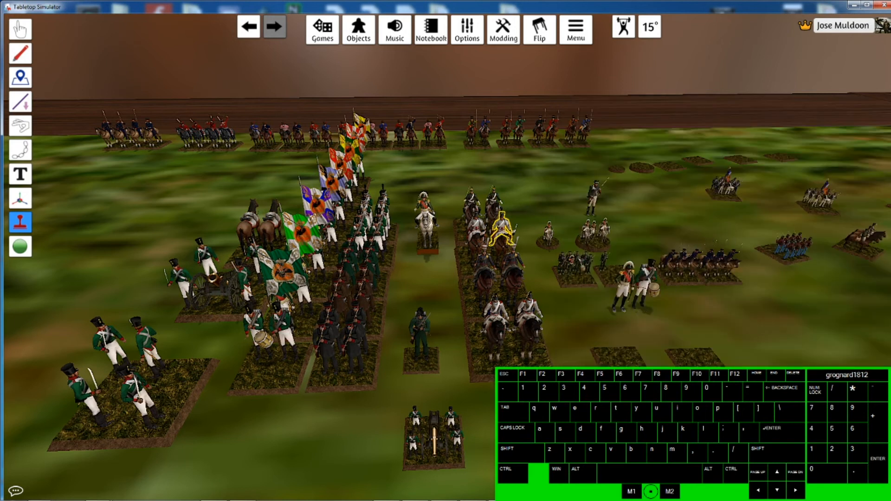
scroll(446, 251, "down", 8)
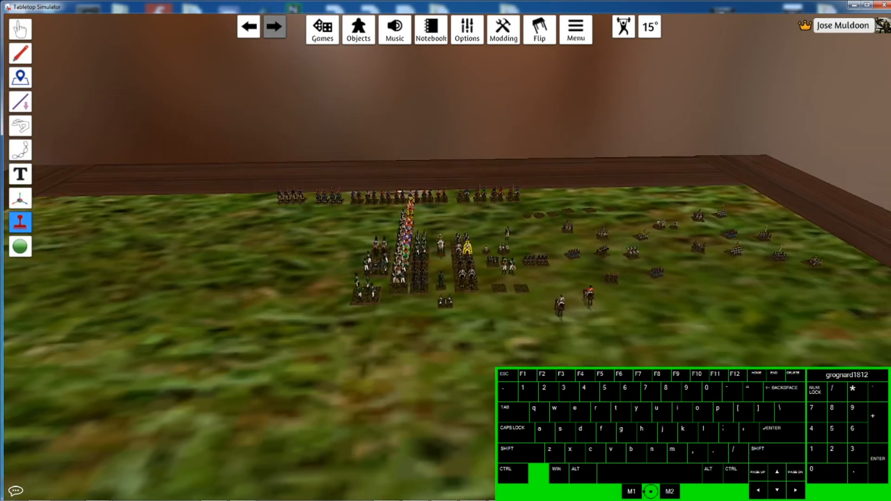
left_click(448, 390)
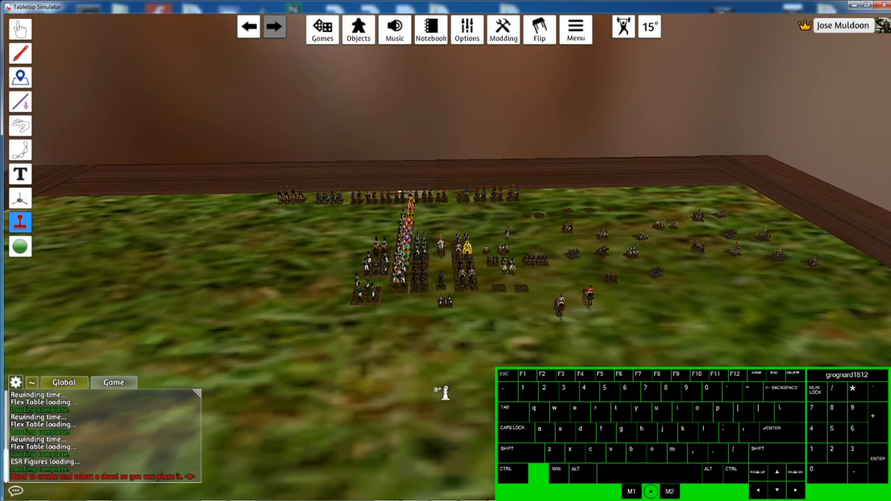
key("Escape")
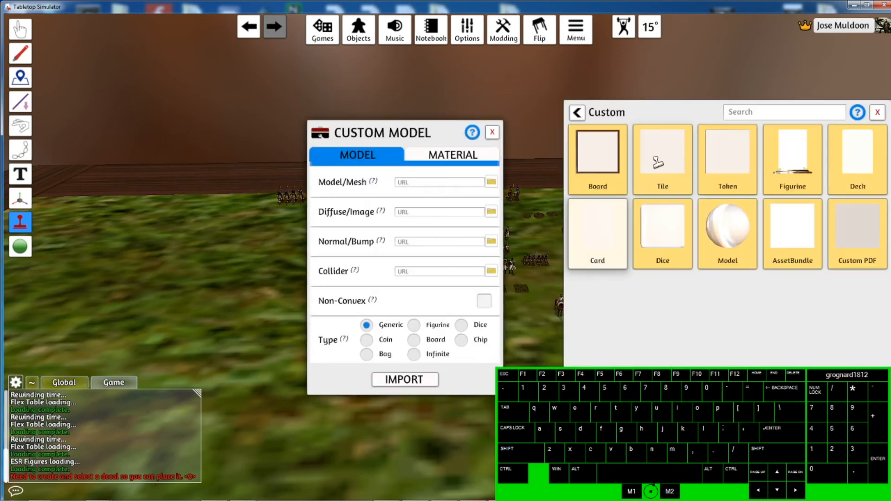
left_click(728, 244)
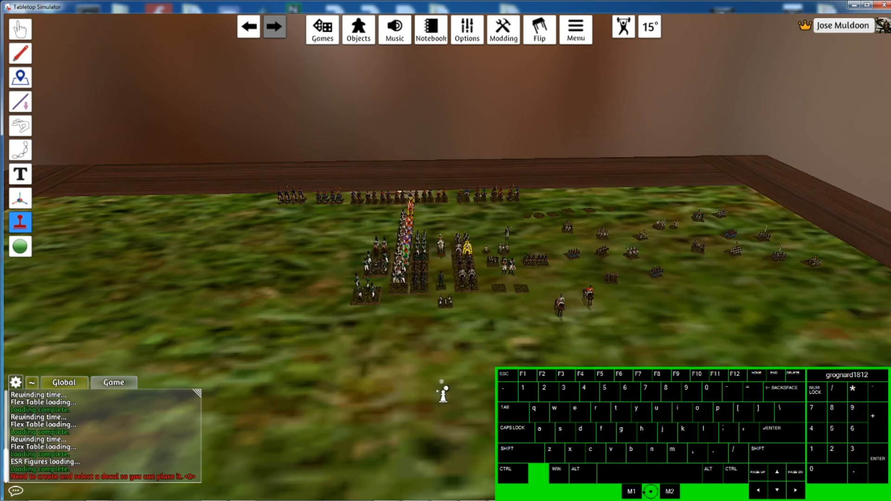
left_click(446, 391)
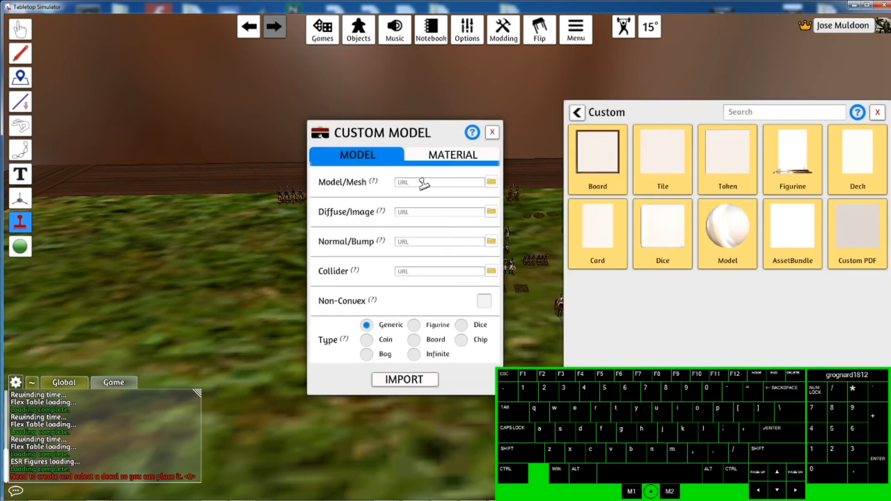
- Load Hussar2.obj from the local disk as the custom model's mesh
left_click(492, 182)
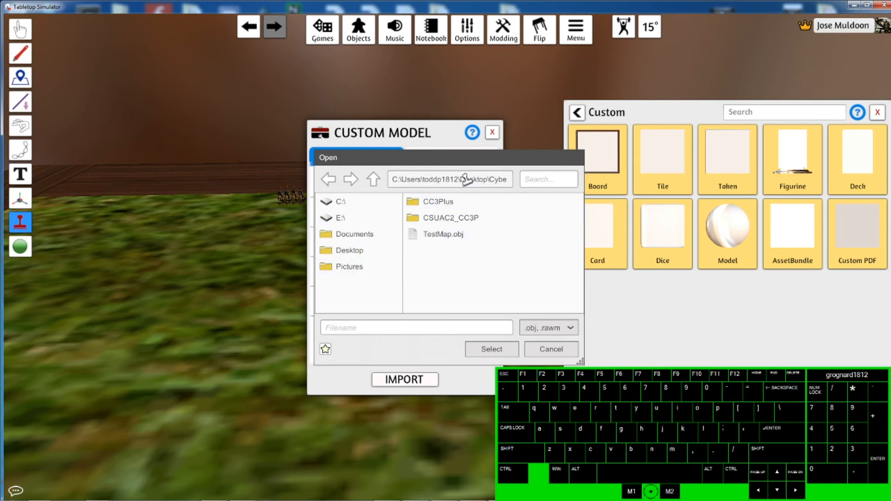
left_click(358, 250)
double_click(460, 234)
double_click(483, 235)
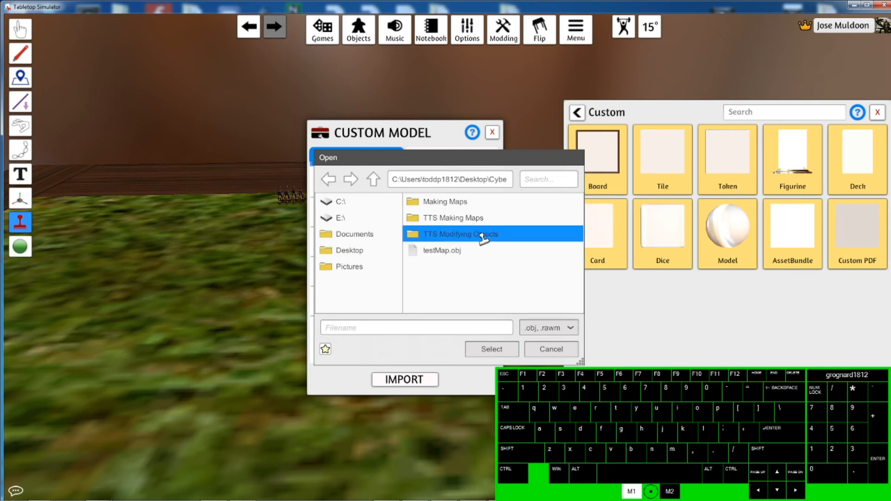
left_click(453, 219)
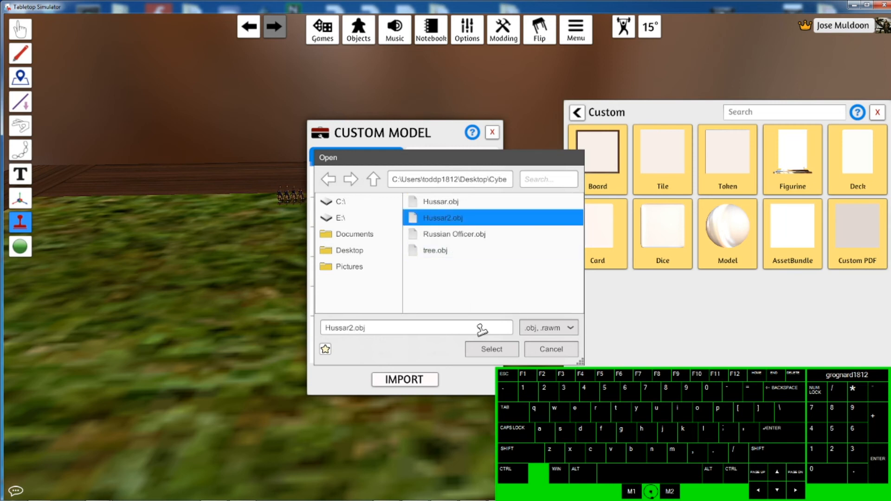
left_click(491, 350)
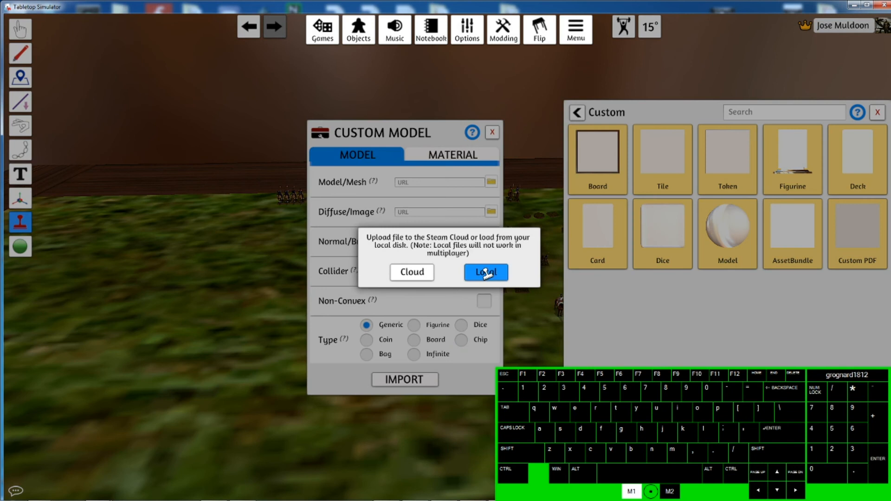
left_click(478, 271)
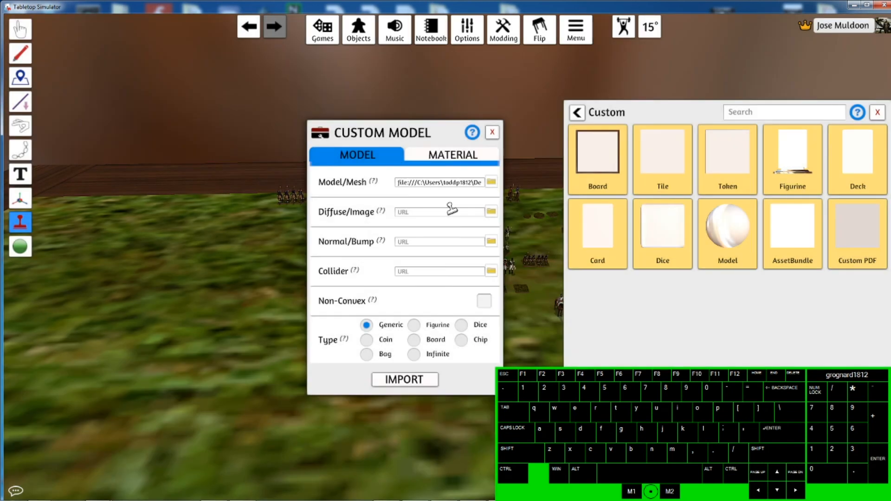
- Load Hussar2.png from the local disk as the model's diffuse image
left_click(490, 213)
left_click(452, 218)
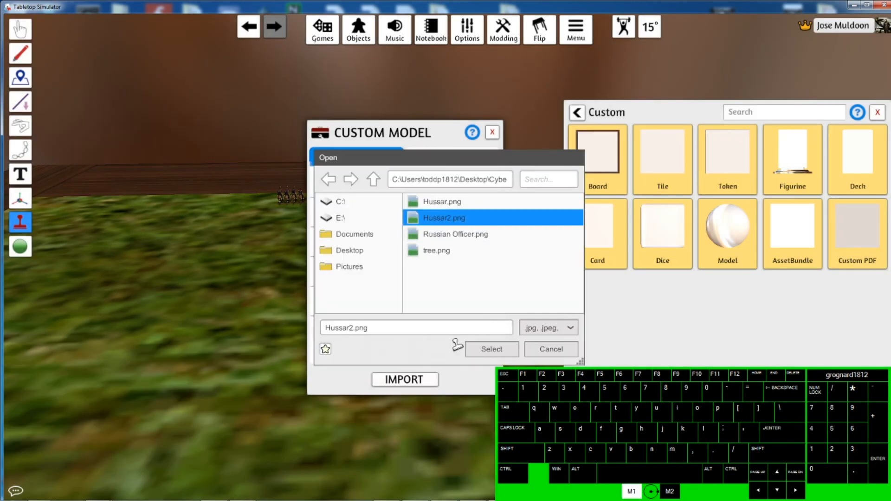
left_click(493, 351)
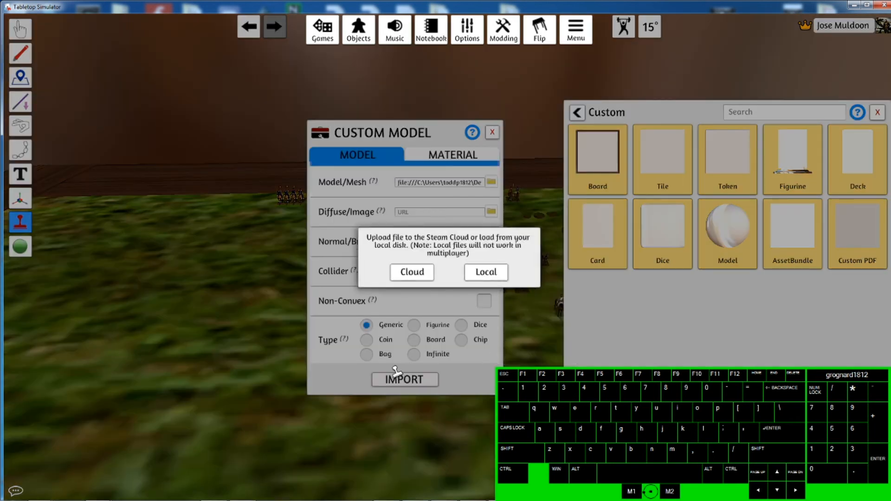
left_click(478, 274)
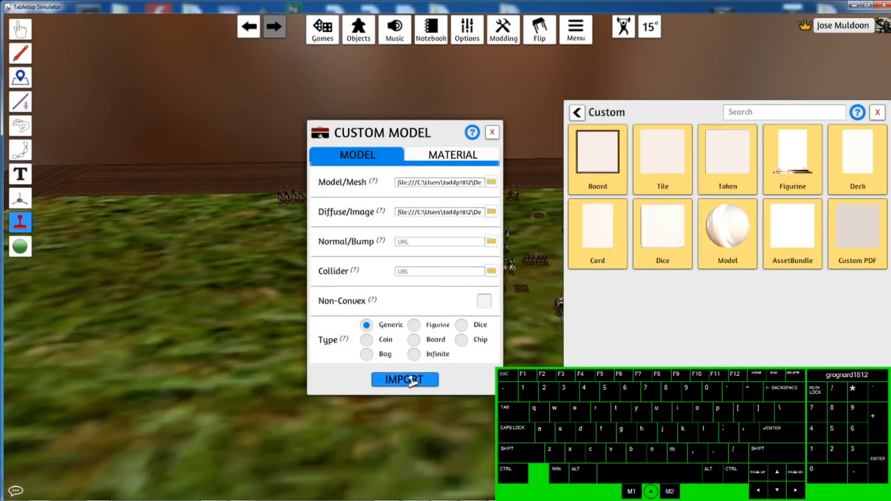
- Set the model's material to Cardboard and import the custom model
left_click(428, 154)
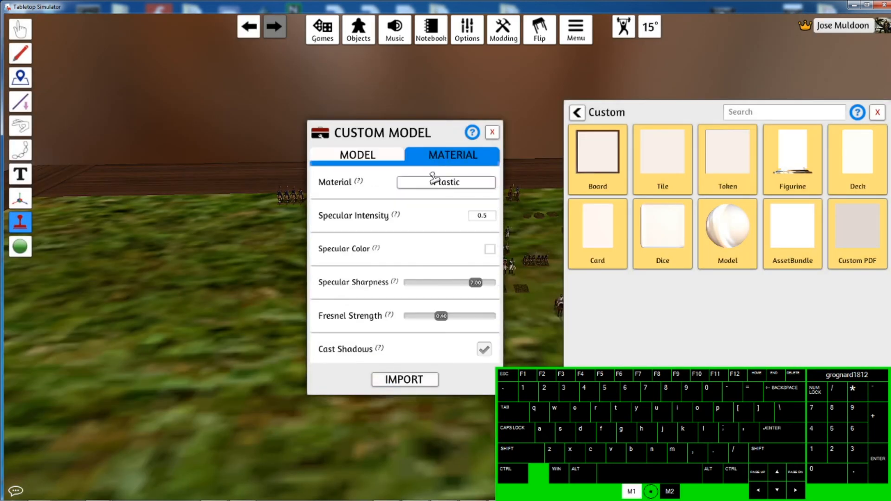
left_click(455, 183)
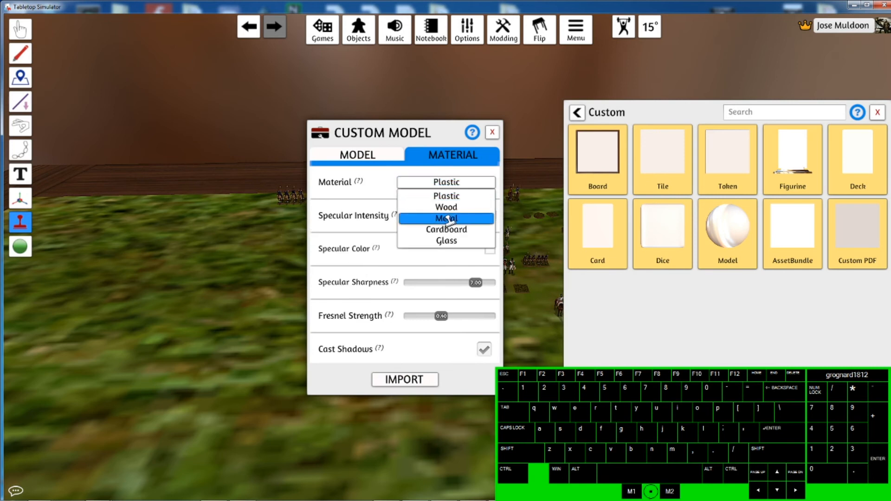
left_click(452, 230)
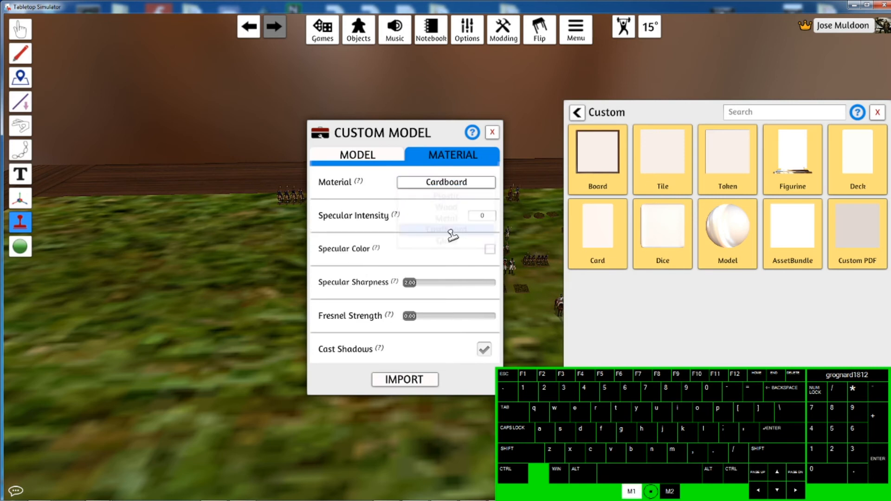
left_click(403, 379)
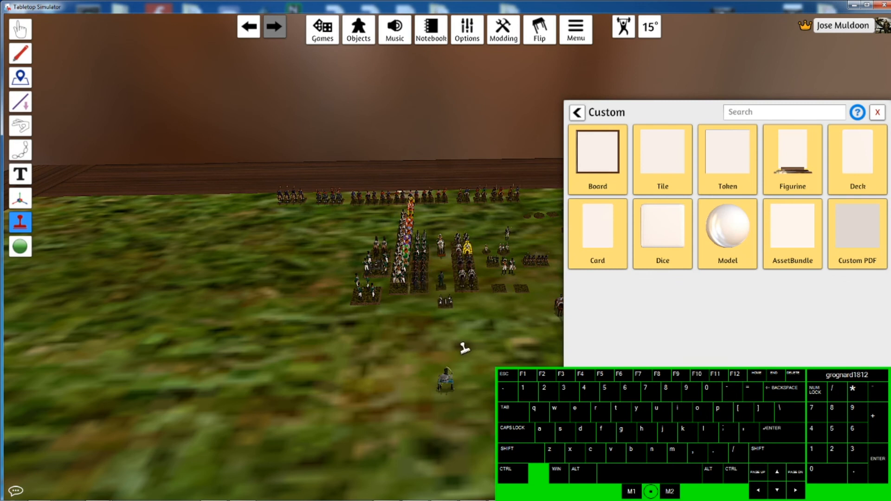
- Close the Custom objects panel and drag the imported hussar figure across the table
scroll(464, 372, "down", 2)
scroll(466, 334, "up", 3)
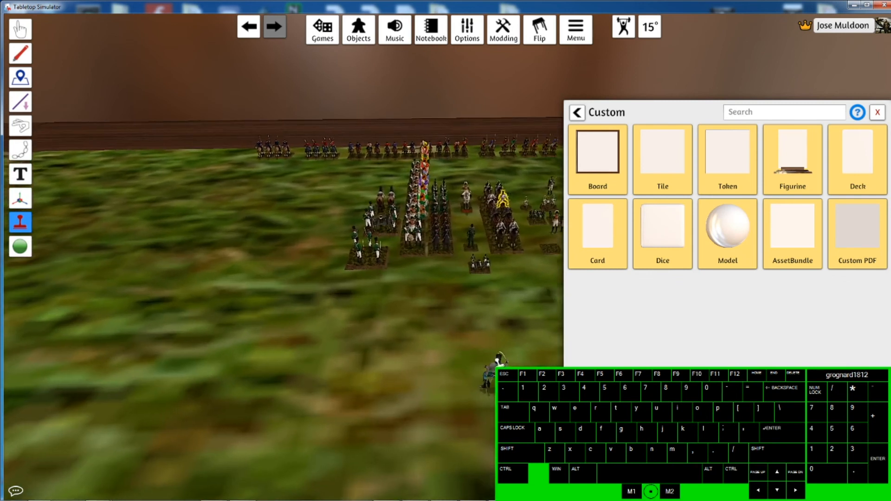
key("s")
key("d")
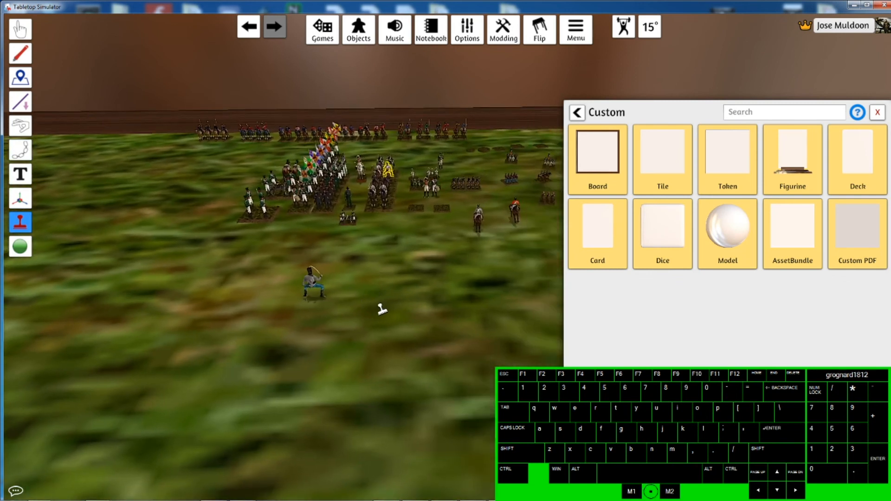
right_click_drag(383, 307, 563, 290)
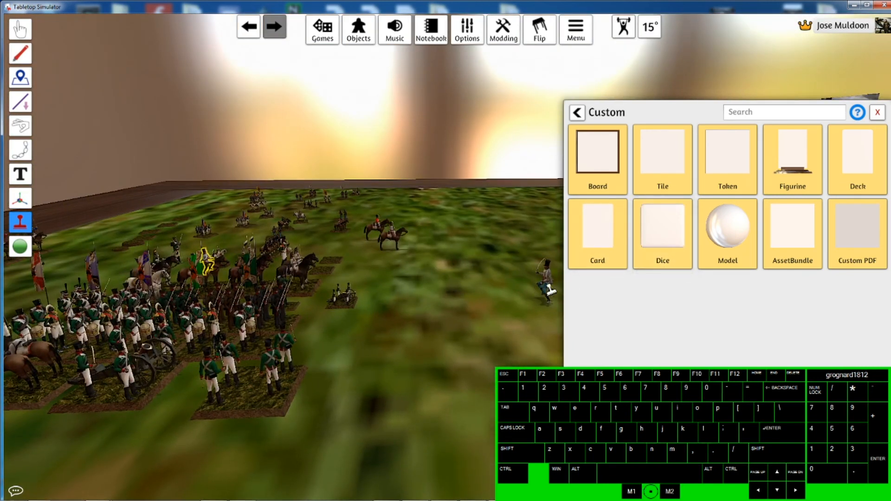
left_click(878, 113)
middle_click_drag(551, 331, 317, 252)
right_click_drag(364, 300, 464, 281)
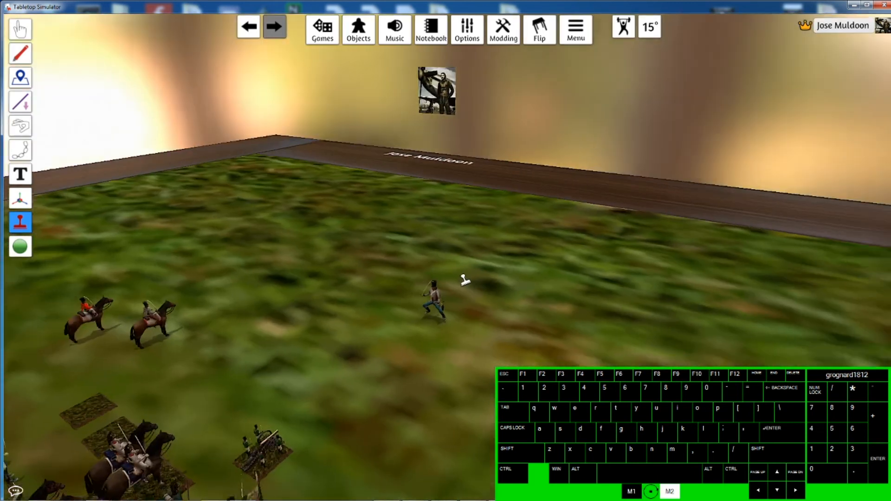
- Move the imported hussar figure toward the middle of the table with the Gizmo tool
scroll(457, 308, "up", 6)
right_click_drag(445, 382, 328, 304)
scroll(209, 317, "down", 5)
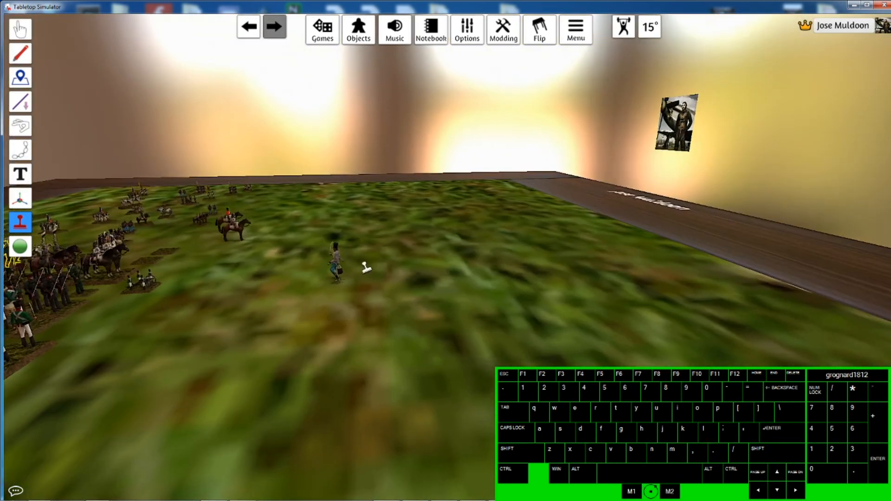
right_click_drag(366, 268, 220, 245)
left_click(20, 197)
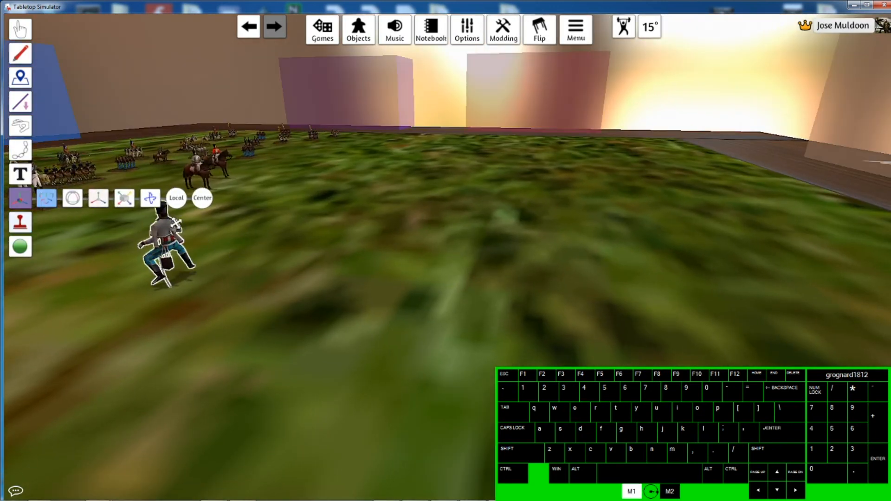
left_click(199, 247)
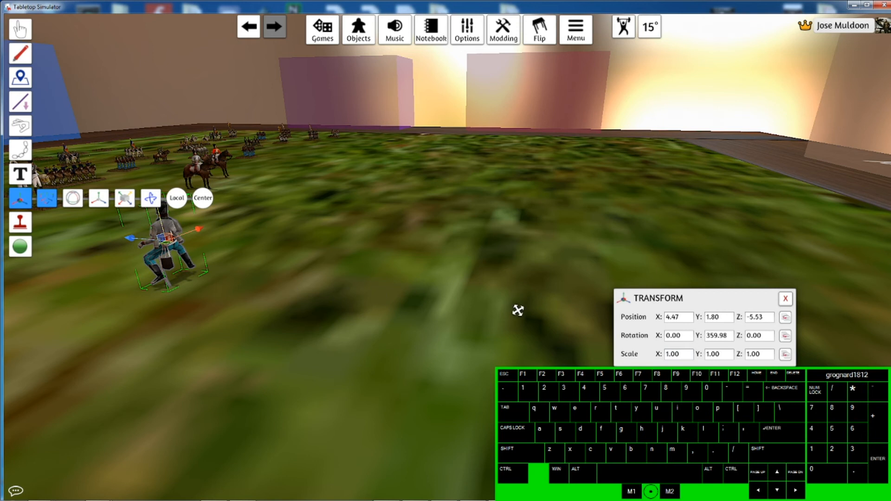
right_click_drag(171, 267, 363, 266)
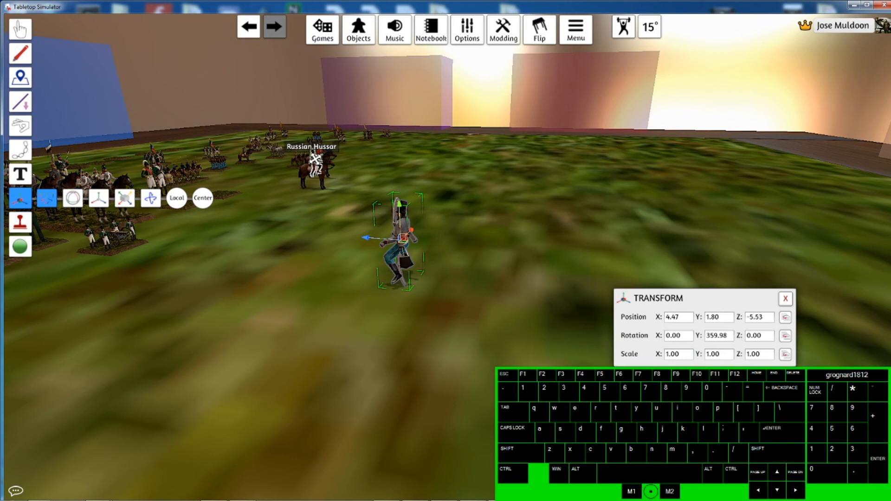
- Set the imported figure's scale to 0.65 on X, Y and Z, matching the existing Russian Hussar
left_click(315, 158)
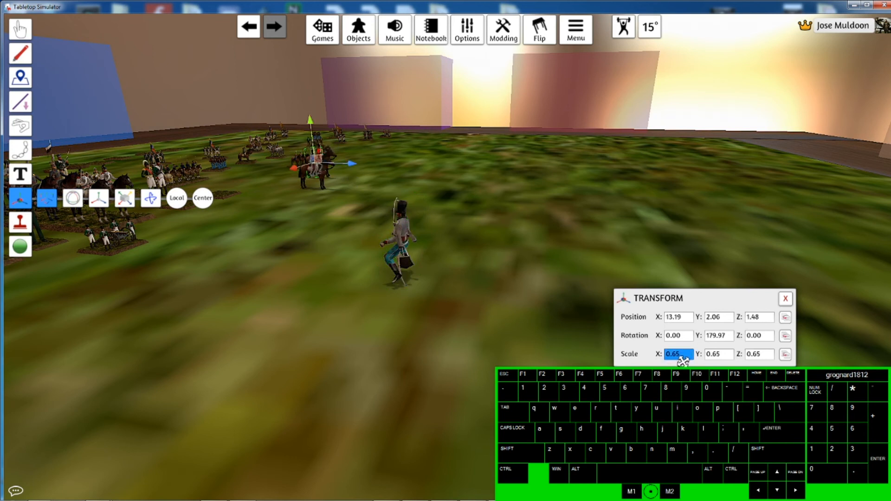
left_click(396, 250)
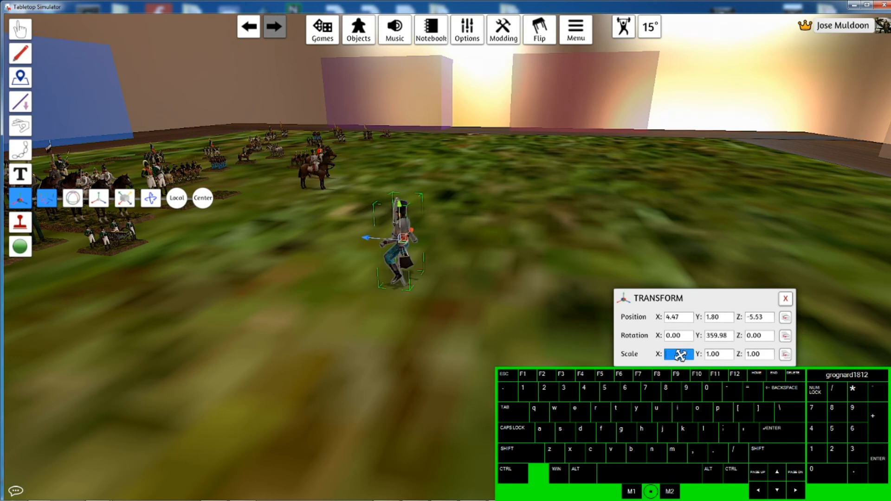
key("BackSpace")
key("BackSpace")
key("BackSpace")
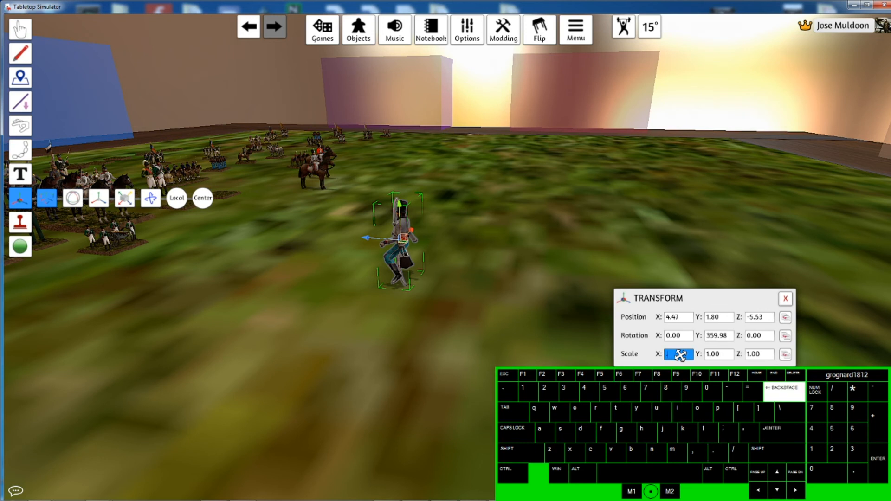
key("Tab")
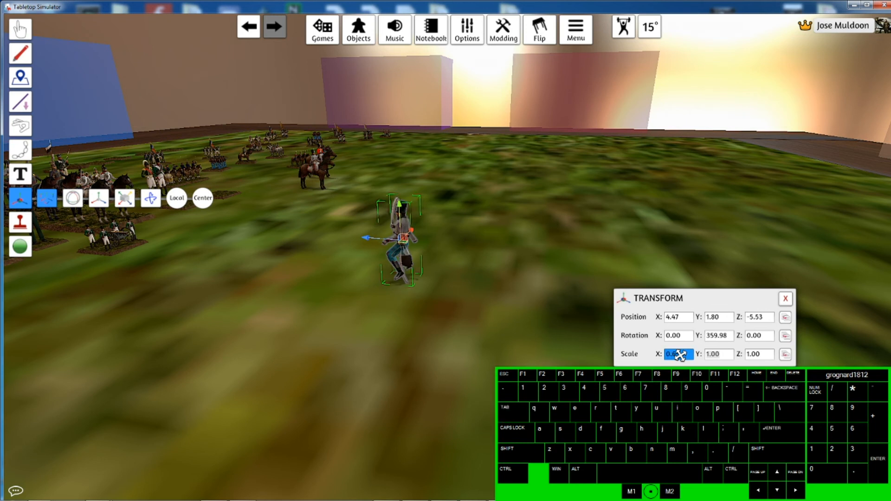
key("Tab")
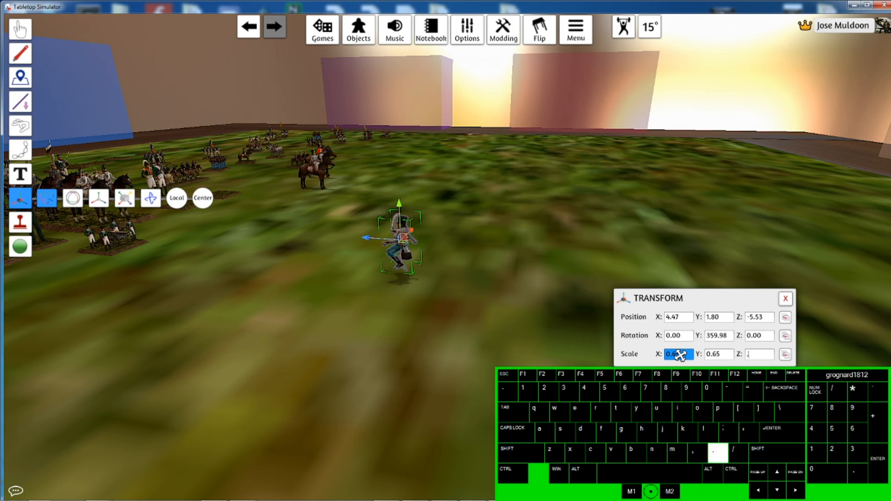
key("Tab")
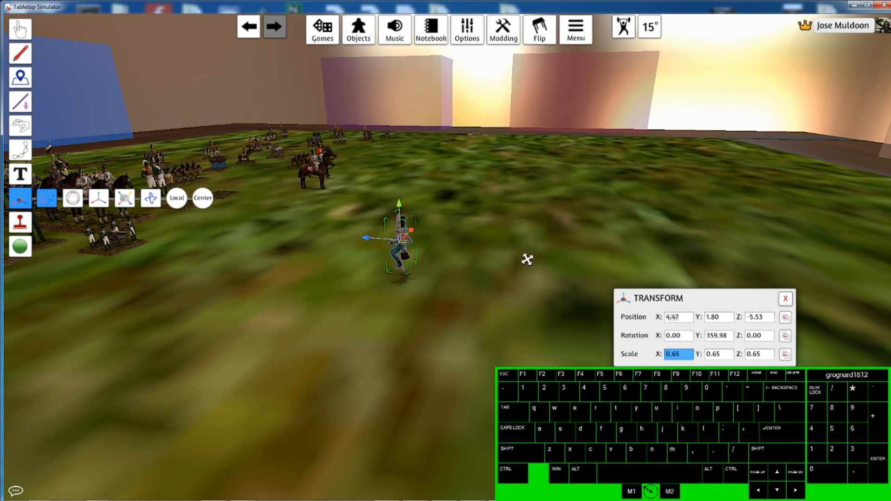
- Lower the imported figure to a Y position of 1.50
left_click_drag(359, 237, 341, 221)
left_click(407, 248)
left_click(414, 247)
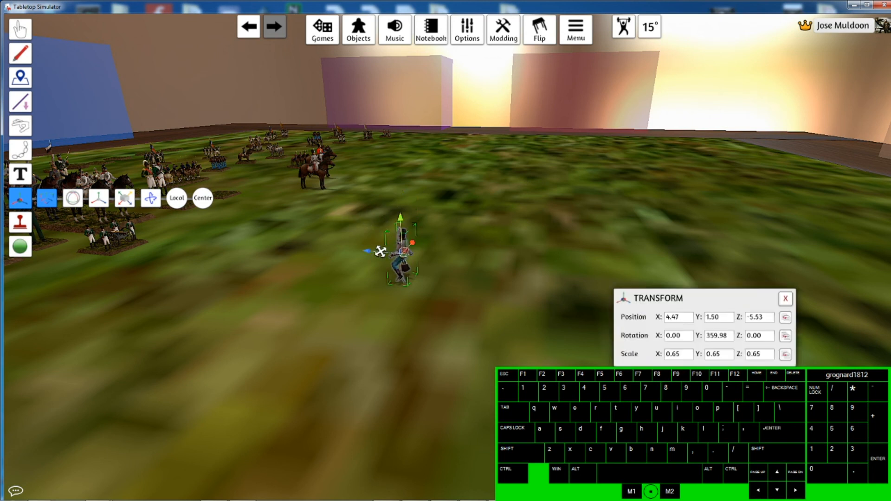
left_click_drag(370, 252, 331, 251)
left_click(404, 260)
- Switch to the Grab tool, copy the riderless horse and place the pasted copy beside the new figure
left_click(20, 29)
left_click_drag(385, 245, 355, 229)
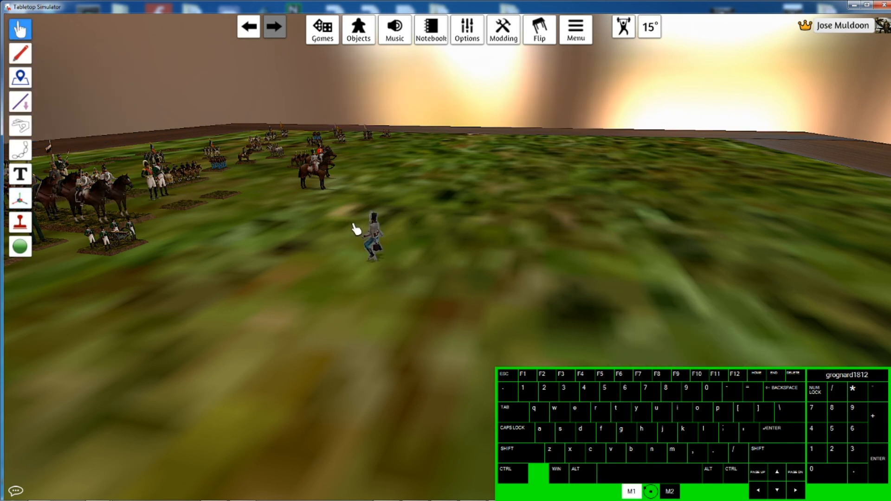
left_click_drag(307, 191, 308, 192)
scroll(325, 199, "up", 8)
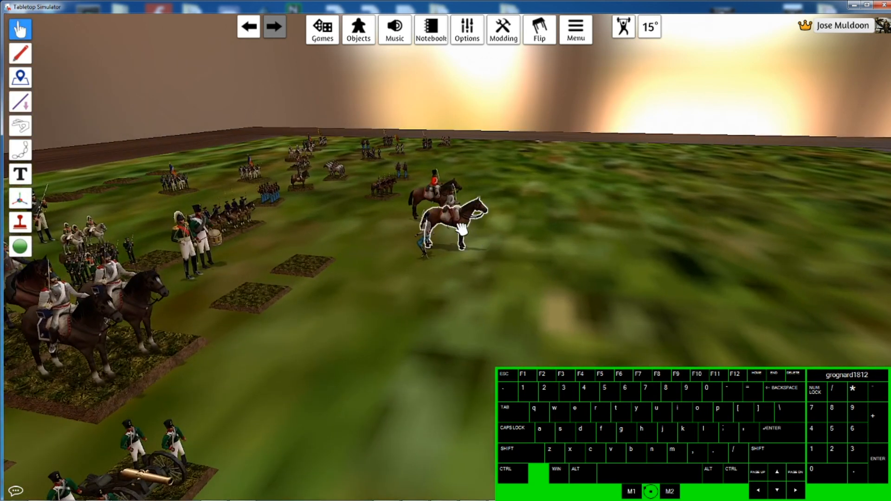
left_click_drag(462, 230, 464, 229)
key("ctrl+c")
key("ctrl+v")
left_click_drag(487, 206, 374, 355)
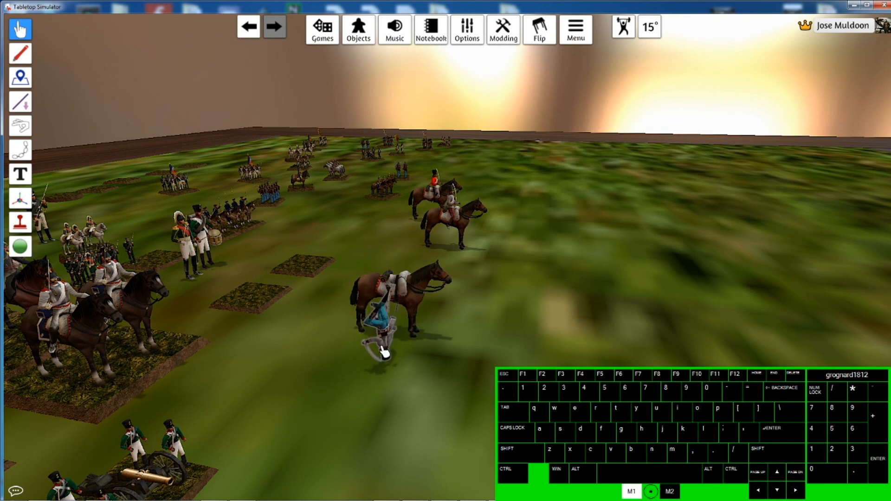
- Flip and rotate the new figure, then seat it on the copied horse
key("f")
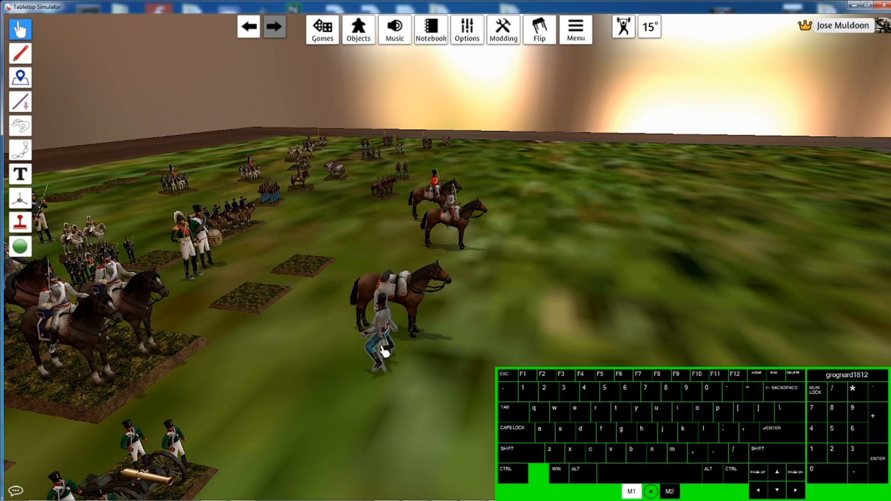
key("e")
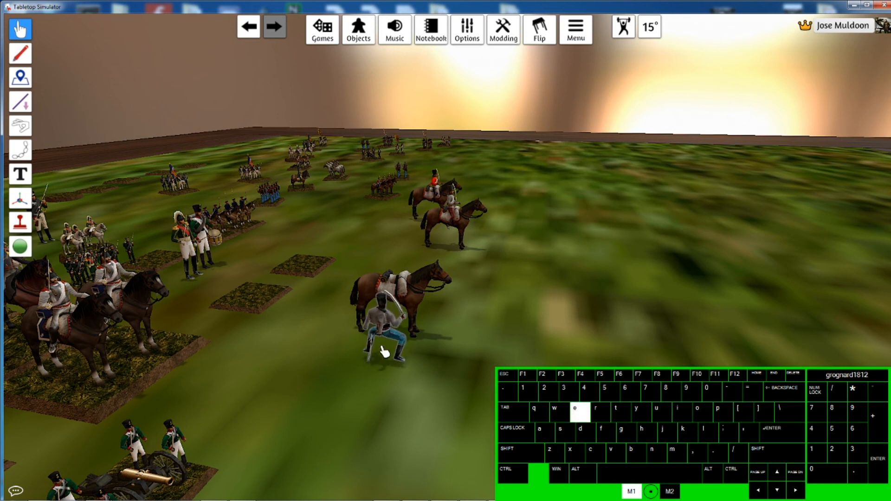
left_click_drag(384, 351, 399, 315)
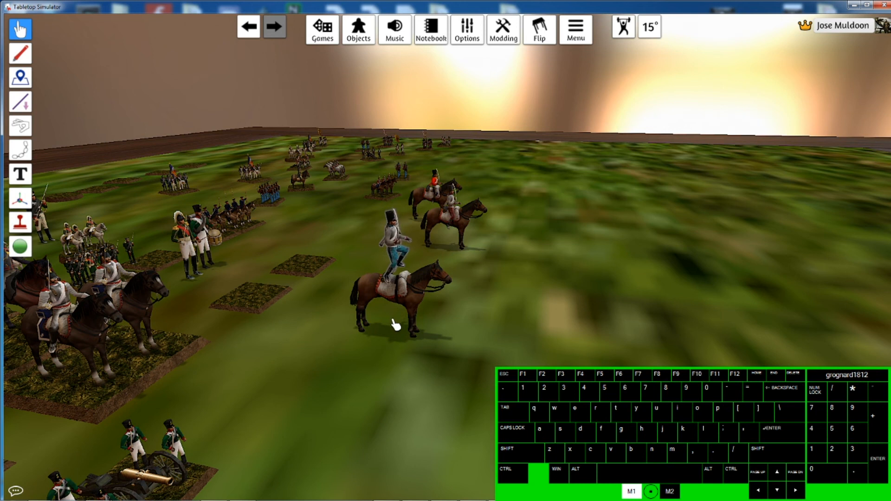
mouse_move(393, 293)
right_mouse_down()
mouse_move(497, 366)
mouse_move(463, 367)
mouse_move(330, 304)
mouse_move(297, 322)
mouse_move(247, 294)
mouse_move(302, 283)
mouse_move(347, 294)
mouse_move(468, 292)
mouse_move(472, 421)
mouse_move(395, 285)
right_mouse_up()
- Fine-tune the rider's placement and rotation on the horse, switching between the Gizmo and Grab tools
left_click(347, 294)
left_click(471, 421)
key("F8")
left_click(381, 238)
left_click_drag(374, 211, 389, 192)
left_click(409, 187)
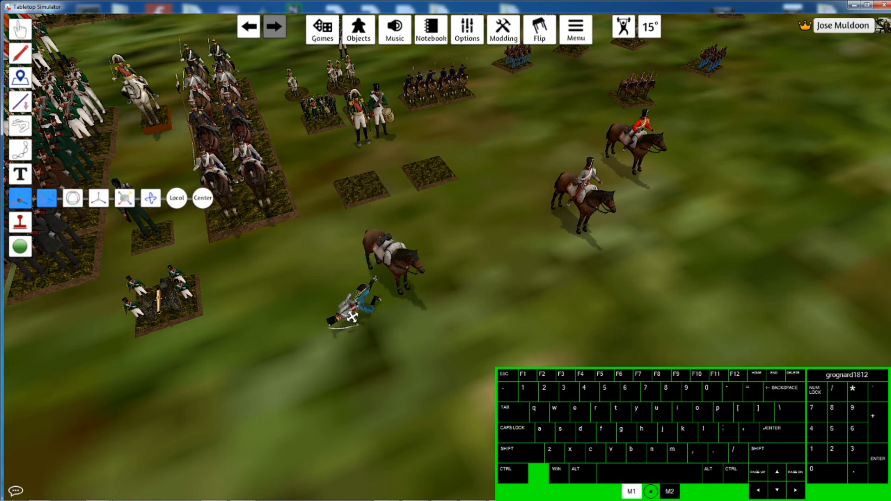
key("F1")
left_click_drag(351, 312, 382, 273)
key("f")
right_click_drag(418, 291, 373, 185)
left_click_drag(373, 185, 375, 186)
right_click_drag(375, 187, 443, 356)
left_click_drag(444, 356, 447, 361)
right_click_drag(446, 360, 444, 329)
key("F8")
left_click(410, 240)
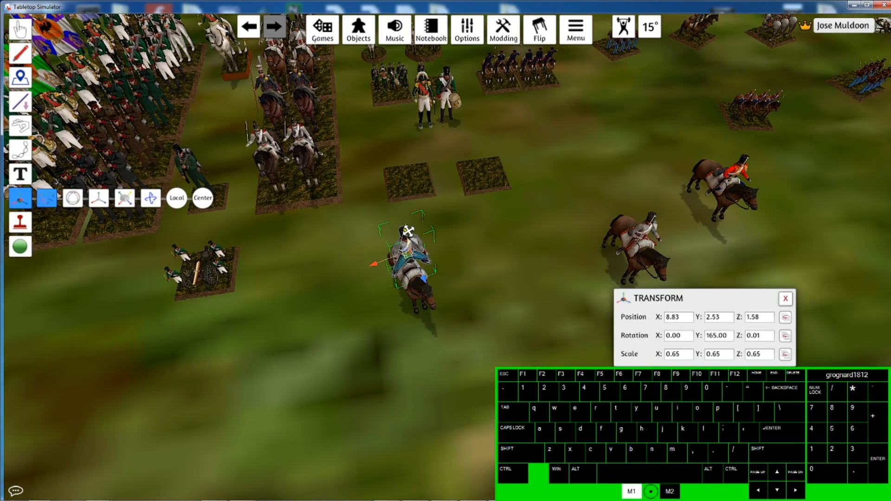
- Move the mounted hussar and its horse into position beside the other cavalry
left_click_drag(408, 231, 408, 232)
left_click(442, 334)
right_click_drag(442, 334, 466, 174)
left_click(467, 175)
left_click(468, 175)
left_click(468, 175)
left_click_drag(467, 175, 479, 181)
key("F1")
right_click_drag(445, 209, 457, 320)
scroll(457, 320, "down", 5)
left_click_drag(457, 320, 460, 327)
scroll(420, 306, "up", 4)
right_click_drag(420, 307, 461, 201)
- Toggle the Lock setting on the mounted figure from its context menu
right_click(463, 198)
mouse_move(495, 220)
left_click(581, 220)
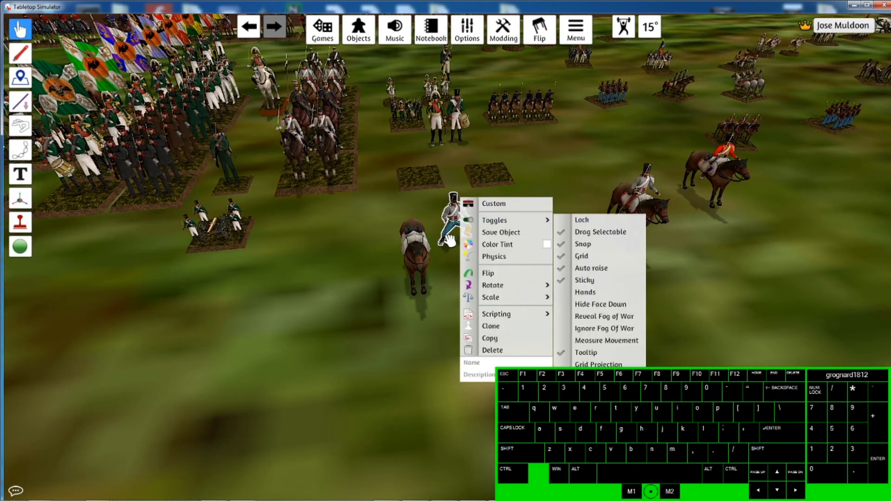
- Rotate the rider and reposition it on its horse
right_click_drag(482, 253, 467, 252)
key("e")
right_click(411, 260)
left_click(528, 282)
left_click_drag(455, 259, 423, 225)
right_click_drag(424, 226, 487, 316)
left_click_drag(483, 288, 479, 291)
right_click_drag(479, 292, 464, 209)
- Select the rider with the Gizmo tool and shift its position on the horse
left_click(21, 206)
left_click(479, 172)
left_click_drag(481, 154, 482, 187)
right_click_drag(547, 234, 393, 203)
left_click_drag(305, 190, 313, 189)
right_click_drag(418, 191, 260, 223)
left_click(393, 174)
left_click_drag(395, 151, 394, 127)
- Try joining the rider to the horse with the Joint tool
left_click(20, 150)
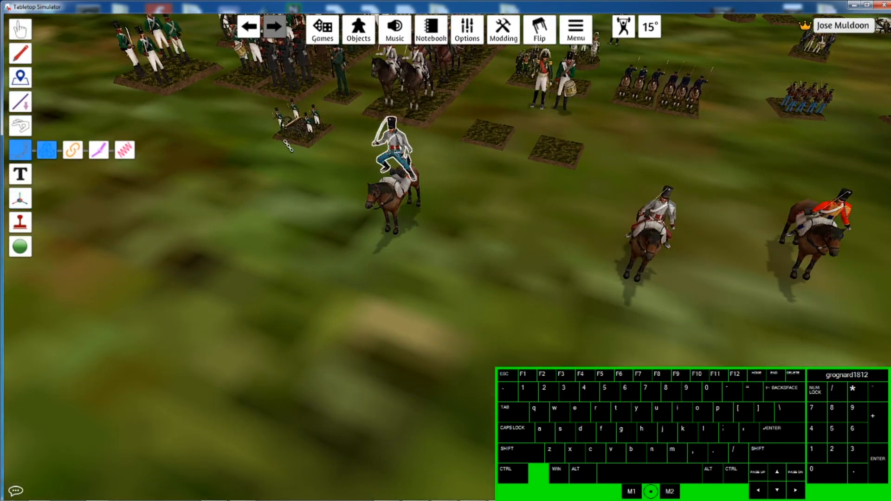
left_click(20, 199)
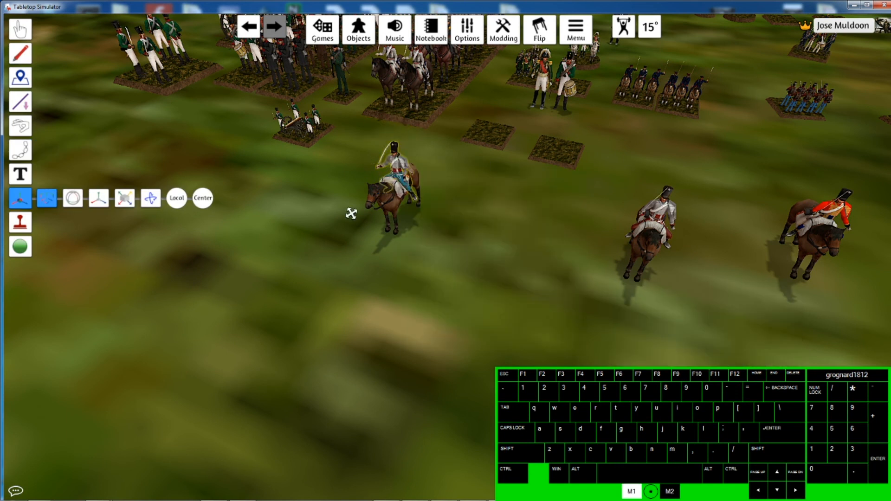
left_click(20, 150)
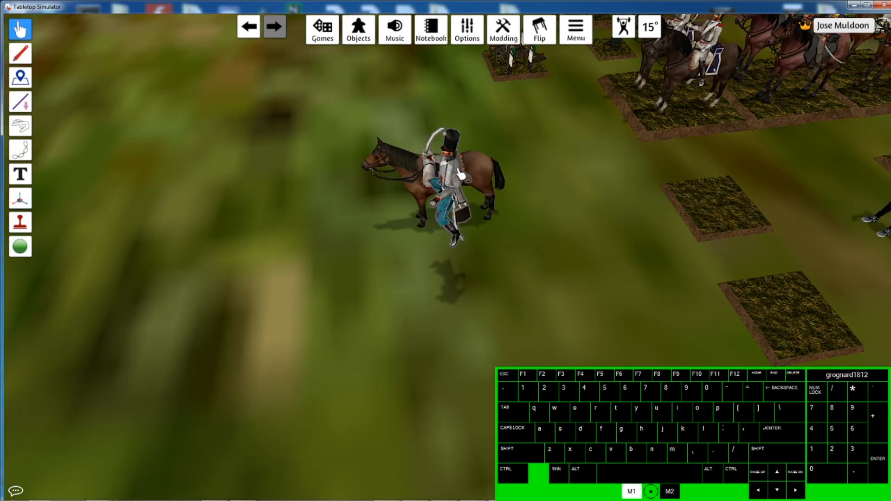
left_click_drag(462, 169, 460, 159)
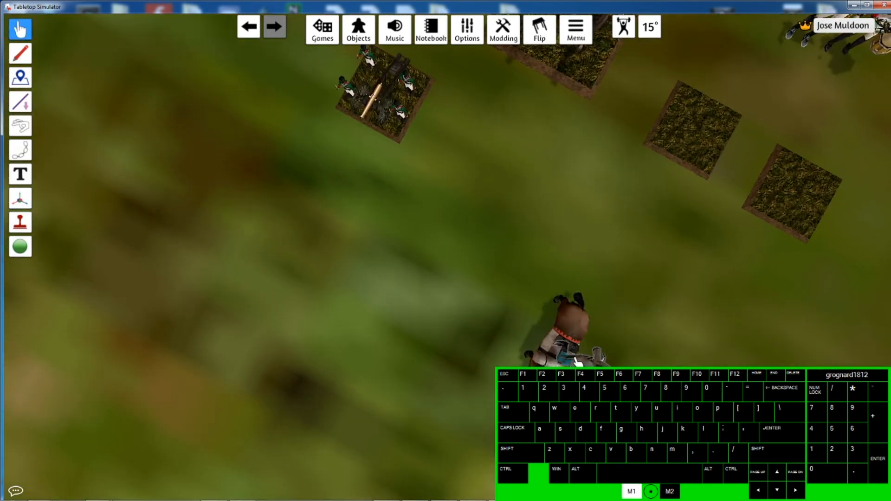
left_click_drag(577, 362, 577, 363)
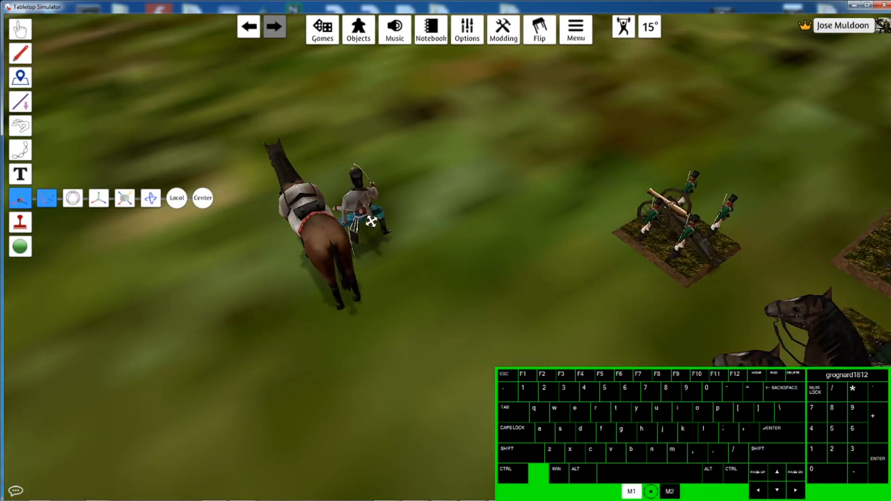
- Fine-tune the rider's height and rotation with the Gizmo tool so it sits in the saddle
left_click(371, 221)
left_click_drag(354, 181, 341, 119)
left_click_drag(391, 151, 338, 170)
left_click_drag(287, 143, 292, 161)
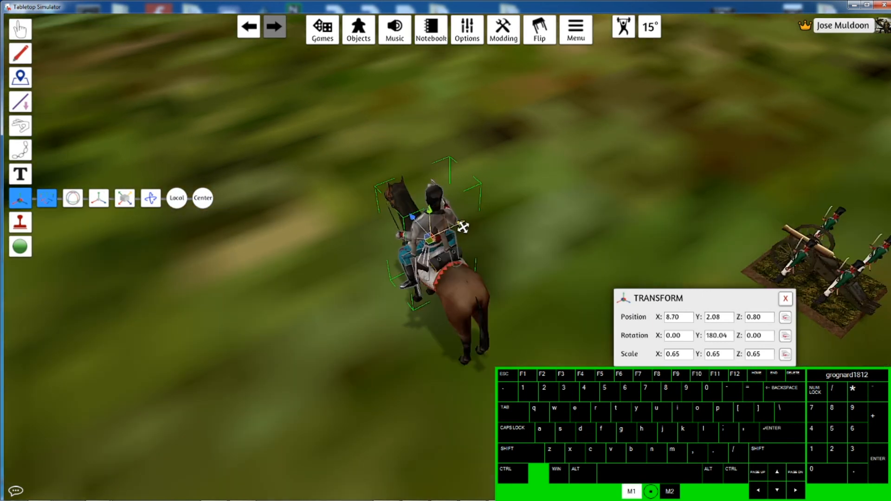
right_click_drag(461, 224, 420, 284)
left_click_drag(211, 210, 206, 212)
right_click_drag(206, 211, 315, 232)
left_click_drag(347, 186, 347, 189)
right_click_drag(347, 189, 435, 159)
key("F6")
left_click_drag(435, 159, 478, 108)
key("F8")
left_click(478, 107)
left_click(21, 150)
left_click(20, 198)
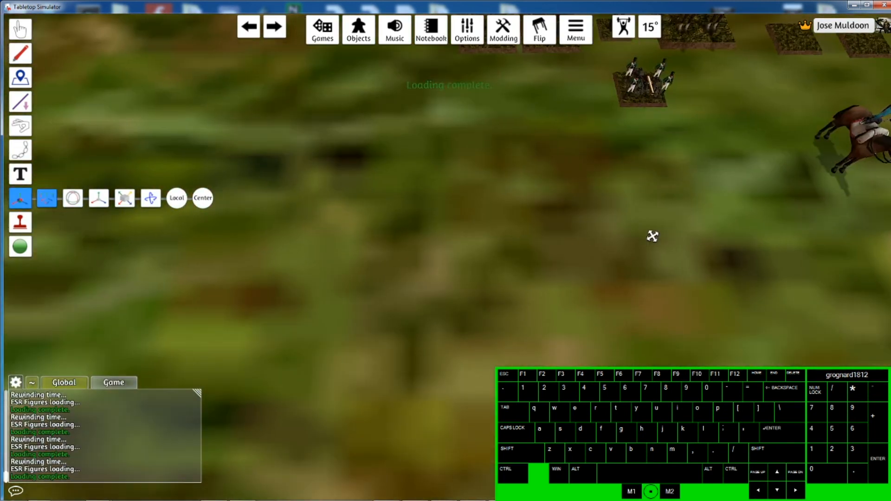
- Select the rider and toggle its Lock setting from the context menu
right_click_drag(653, 236, 539, 237)
left_click(498, 204)
left_click(20, 150)
left_click(20, 198)
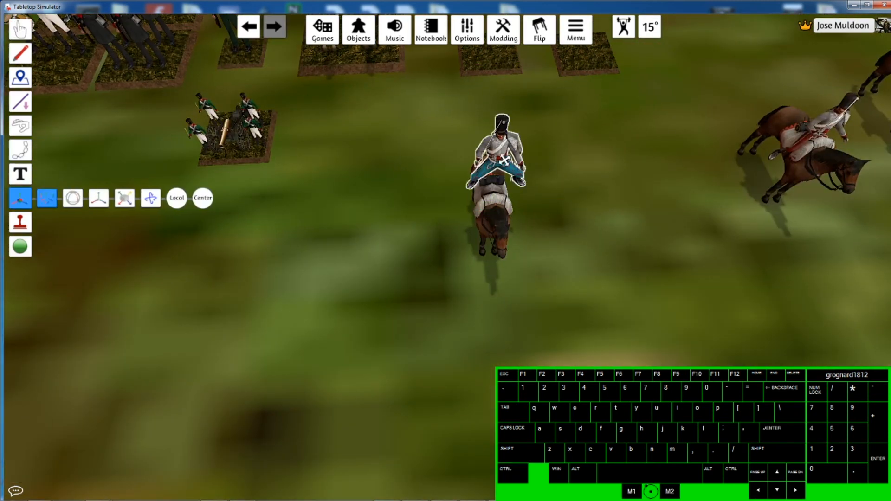
left_click(502, 156)
right_click_drag(508, 155, 362, 171)
right_click(439, 157)
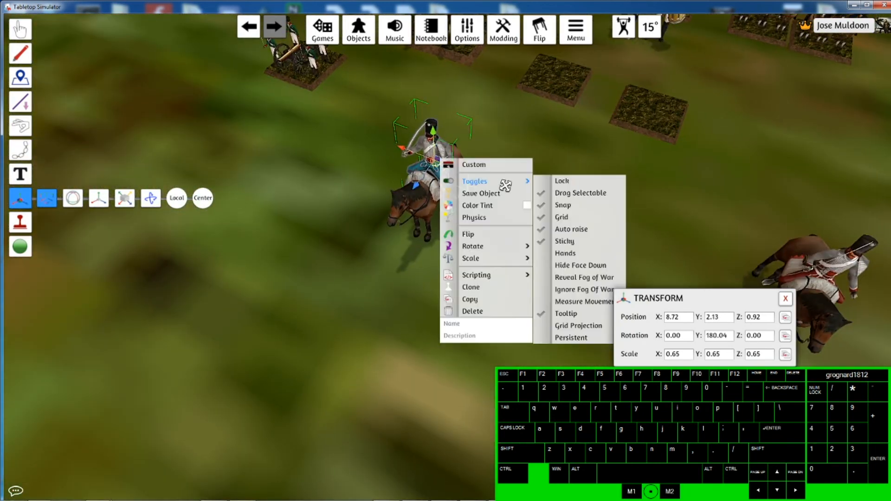
left_click(20, 150)
key("a")
right_click(453, 200)
mouse_move(488, 222)
left_click(577, 222)
- Try jointing the horse to the rider, then drag the horse with the Grab tool
left_click(21, 29)
left_click_drag(520, 246, 453, 216)
left_click(20, 198)
left_click(504, 234)
left_click(20, 149)
left_click_drag(472, 269, 525, 144, "ctrl")
left_click(21, 29)
left_click_drag(520, 222, 453, 349)
key("w")
right_click_drag(485, 340, 333, 342)
middle_click_drag(199, 348, 270, 332)
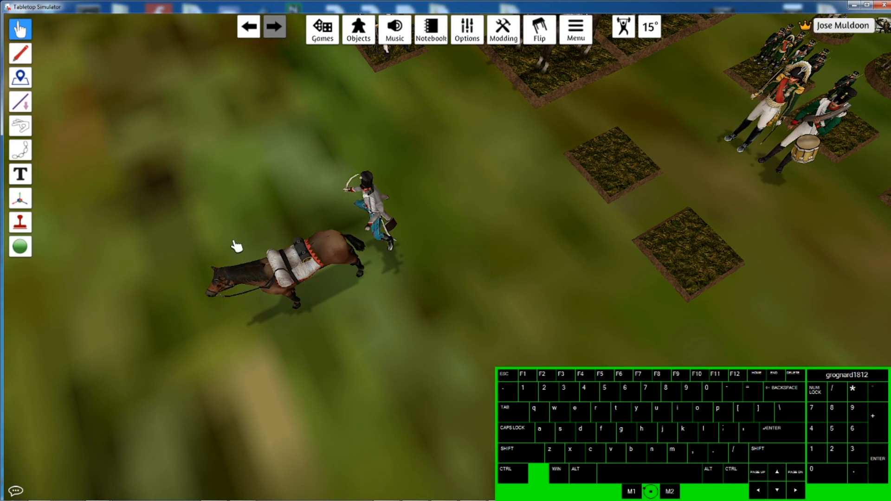
- Move the horse back beneath the rider using the Gizmo tool
left_click(20, 198)
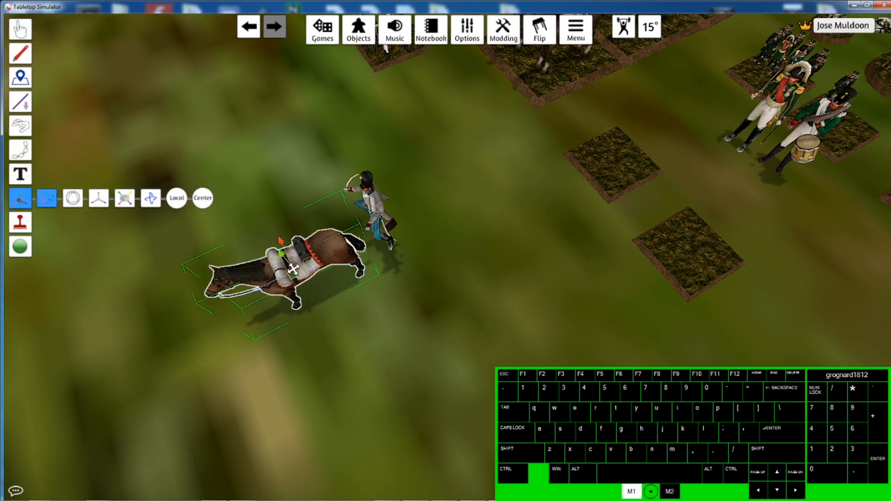
left_click(293, 269)
left_click_drag(260, 292, 343, 259)
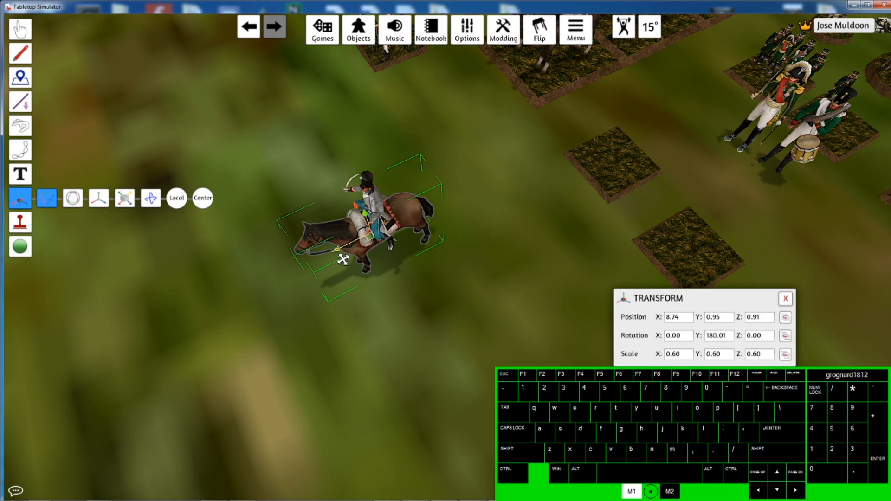
right_click_drag(414, 289, 415, 97)
scroll(478, 139, "down", 5)
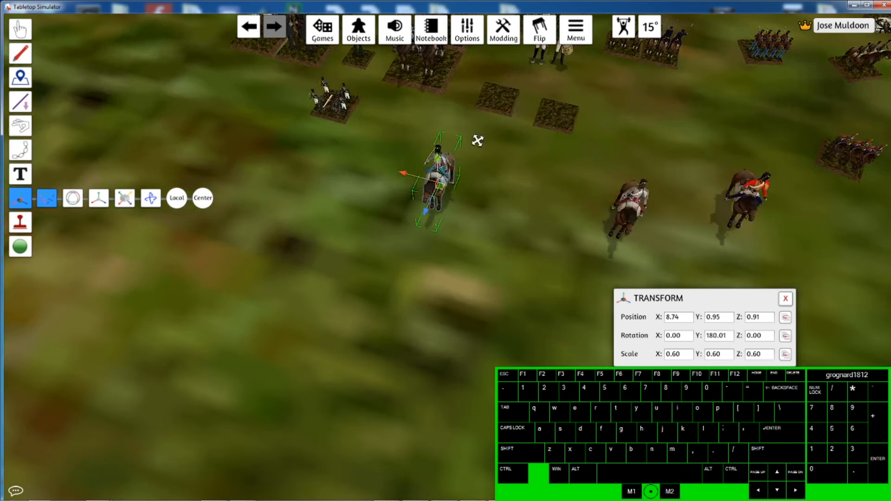
scroll(434, 173, "up", 5)
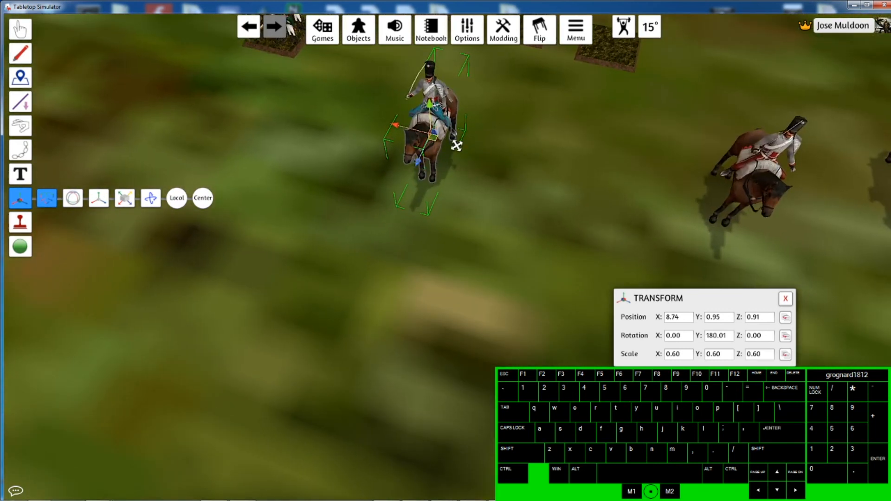
scroll(468, 201, "down", 4)
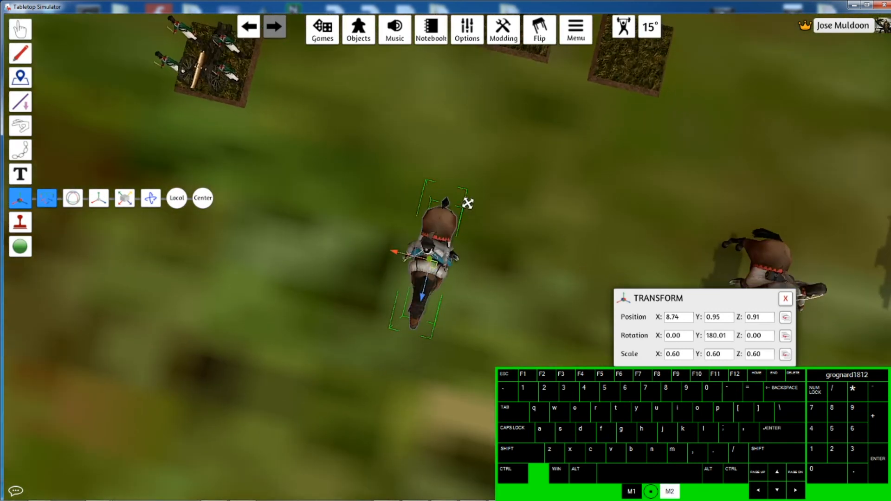
scroll(478, 171, "up", 4)
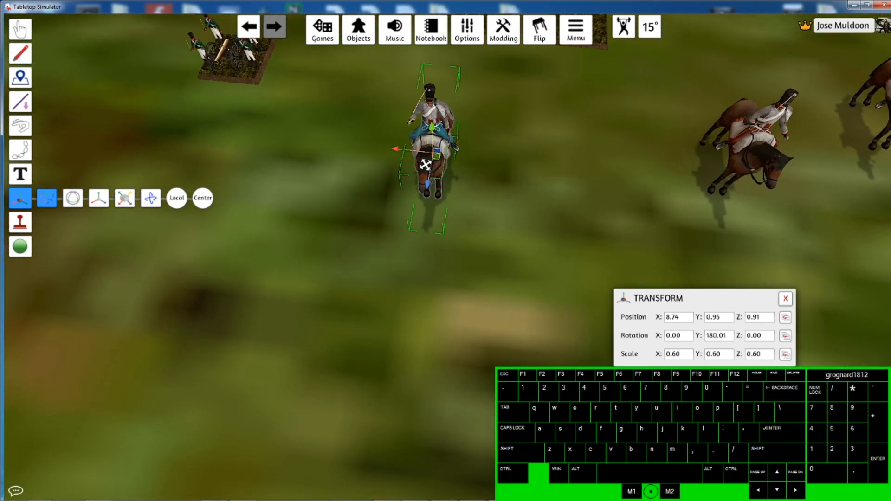
- Lock the horse in place from its context menu
right_click(425, 164)
mouse_move(464, 188)
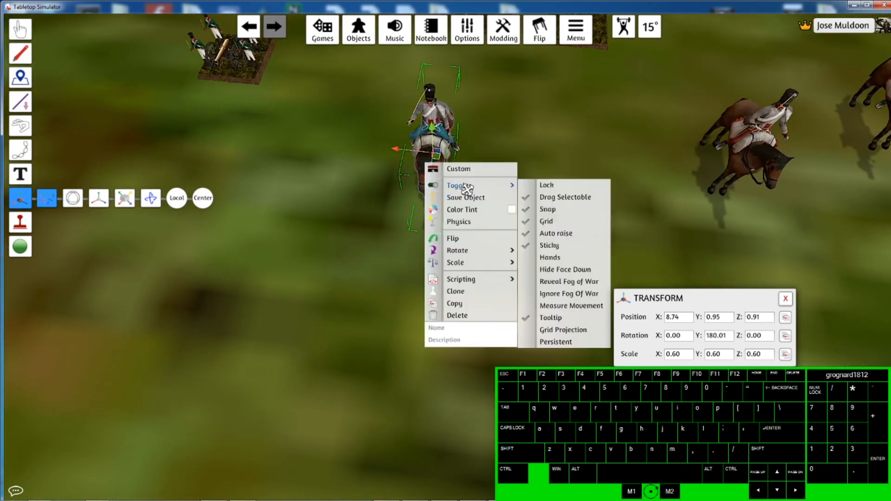
left_click(569, 188)
- Join the rider to the horse with the Joint tool
right_click(437, 111)
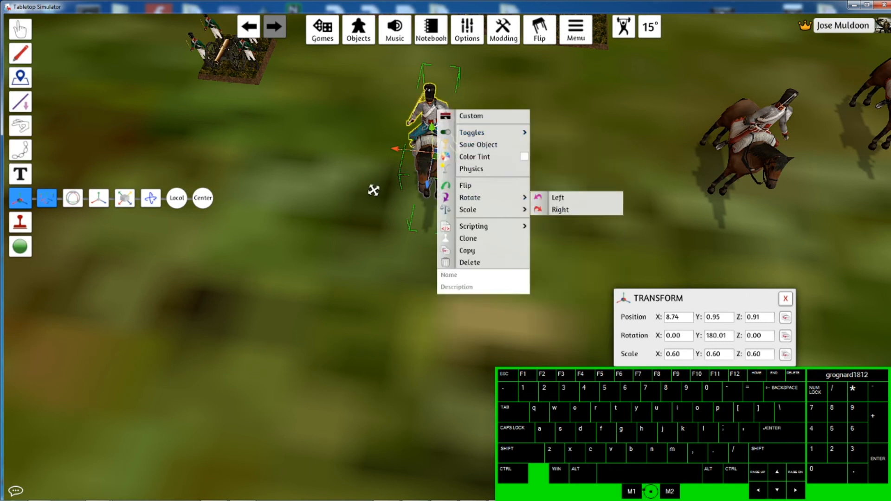
left_click(20, 149)
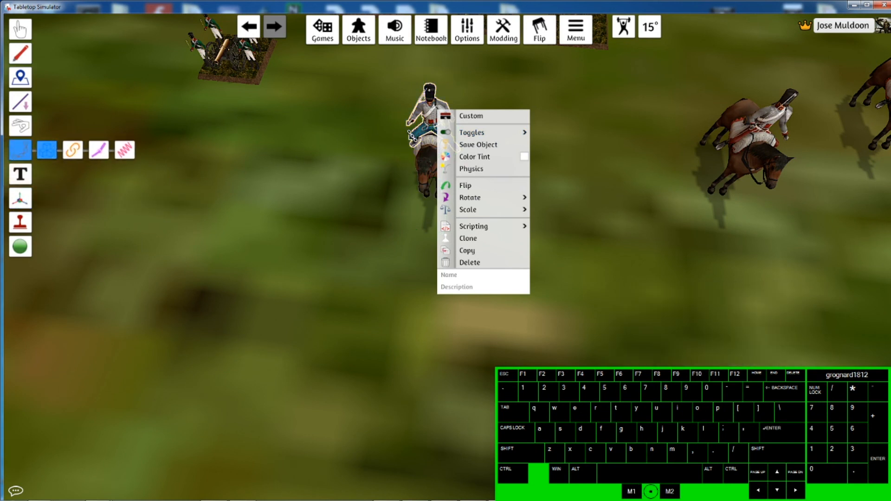
left_click(430, 124)
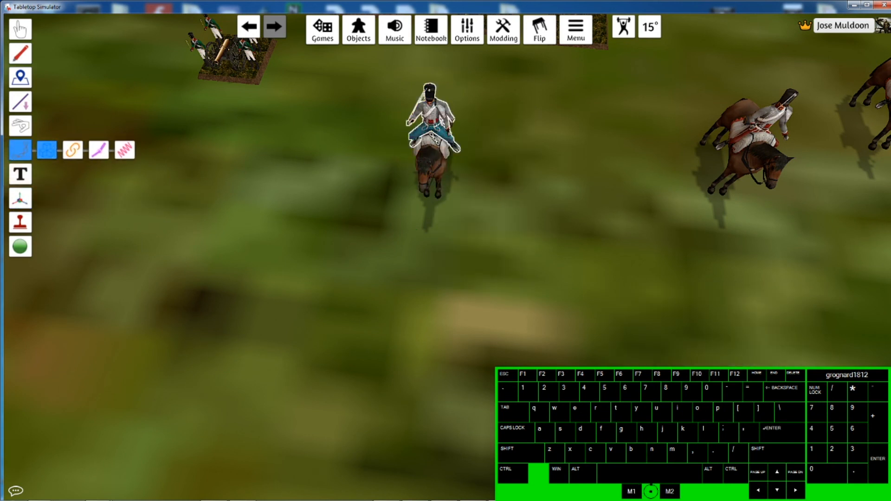
left_click_drag(432, 116, 439, 173)
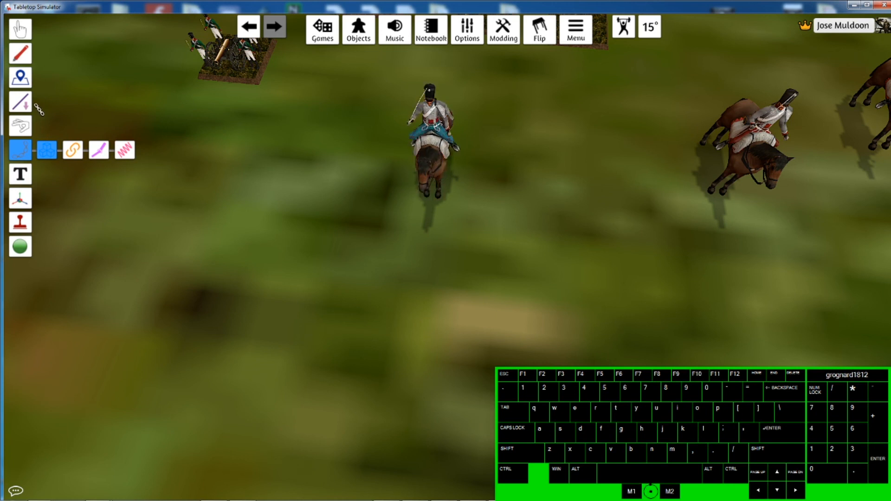
- Switch to the Grab tool and move the joined rider and horse together
left_click(19, 29)
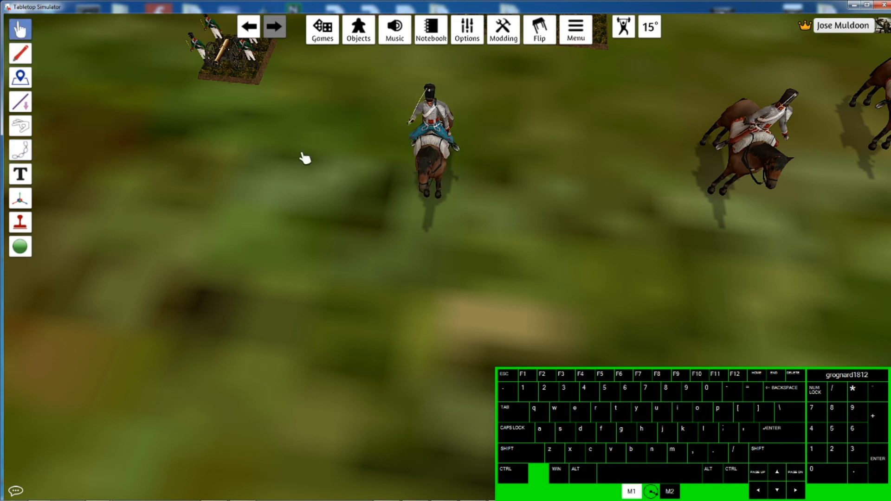
right_click(430, 170)
mouse_move(480, 195)
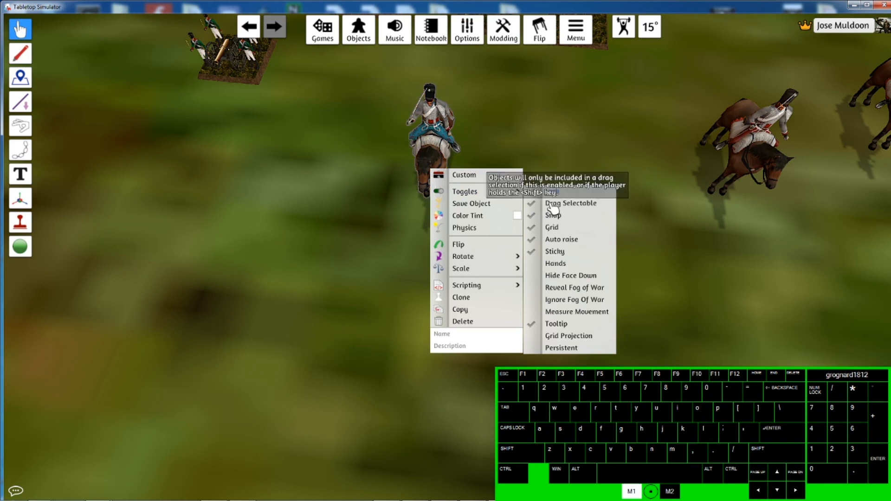
left_click(416, 190)
left_click_drag(433, 167, 346, 177)
right_click_drag(481, 222, 435, 258)
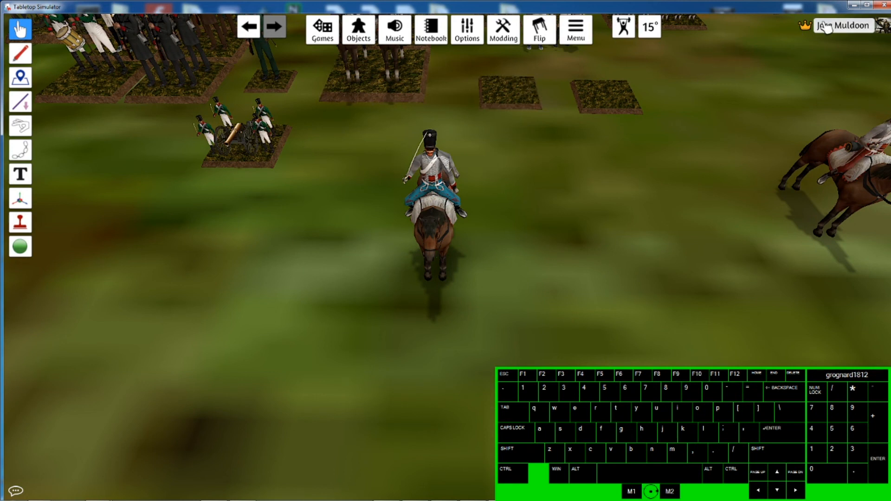
right_click_drag(489, 199, 360, 244)
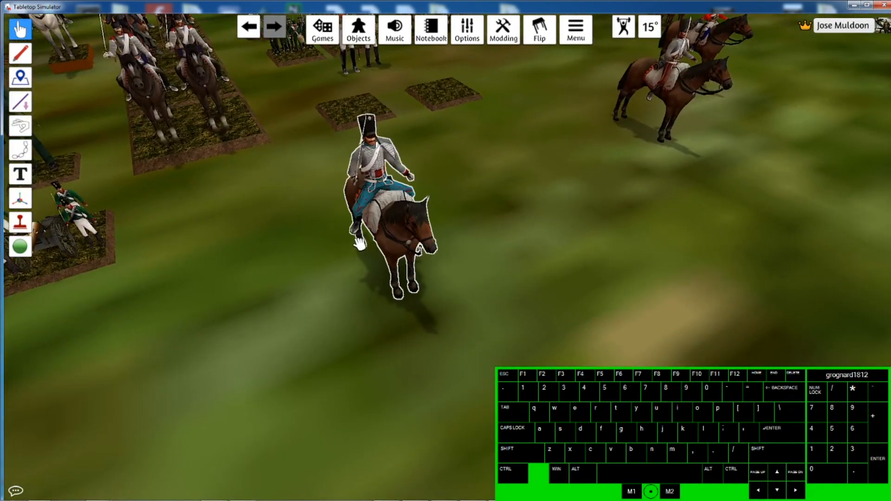